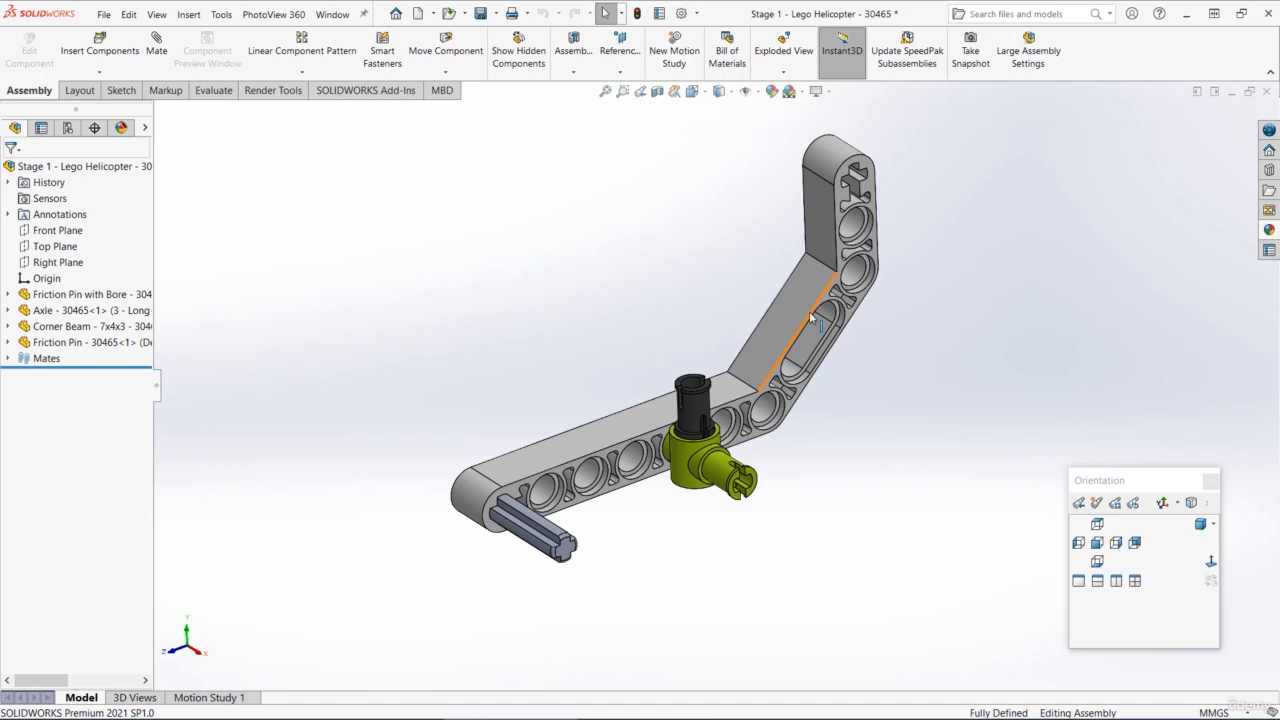
# Open the Corner Beam - 7x4x3 part from the assembly in its own window
pyautogui.click(796, 303)
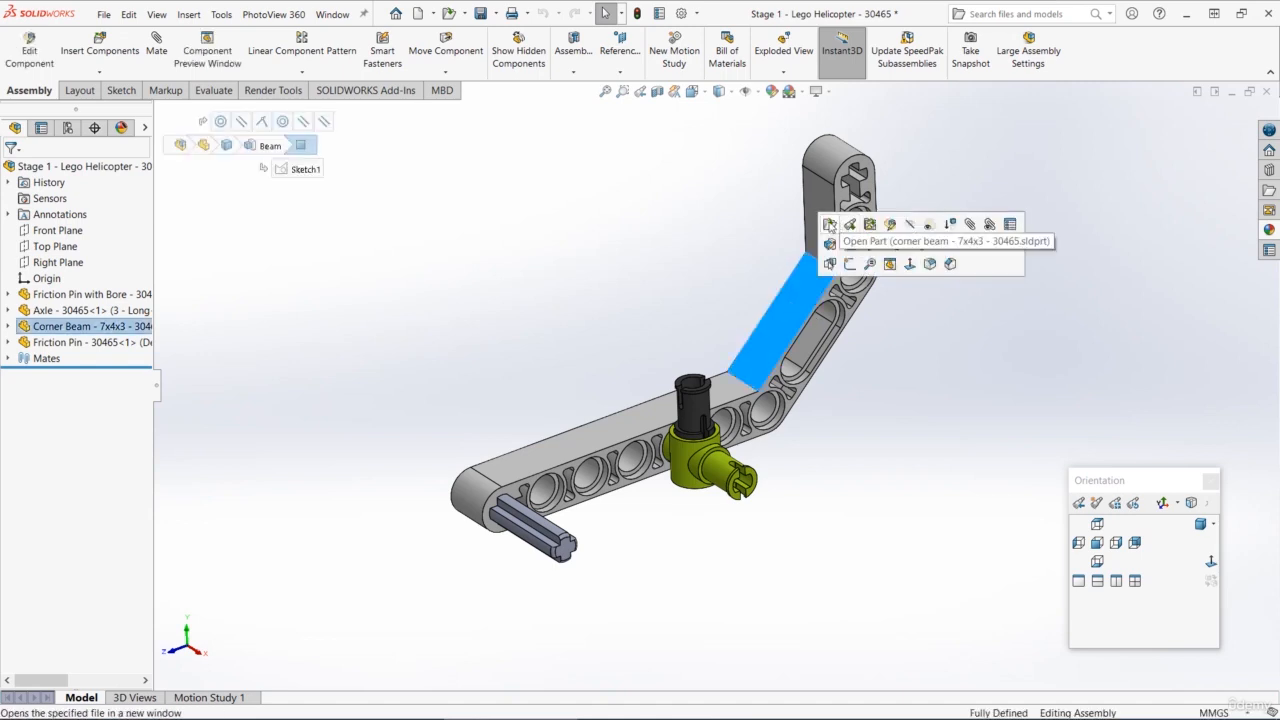
pyautogui.click(829, 224)
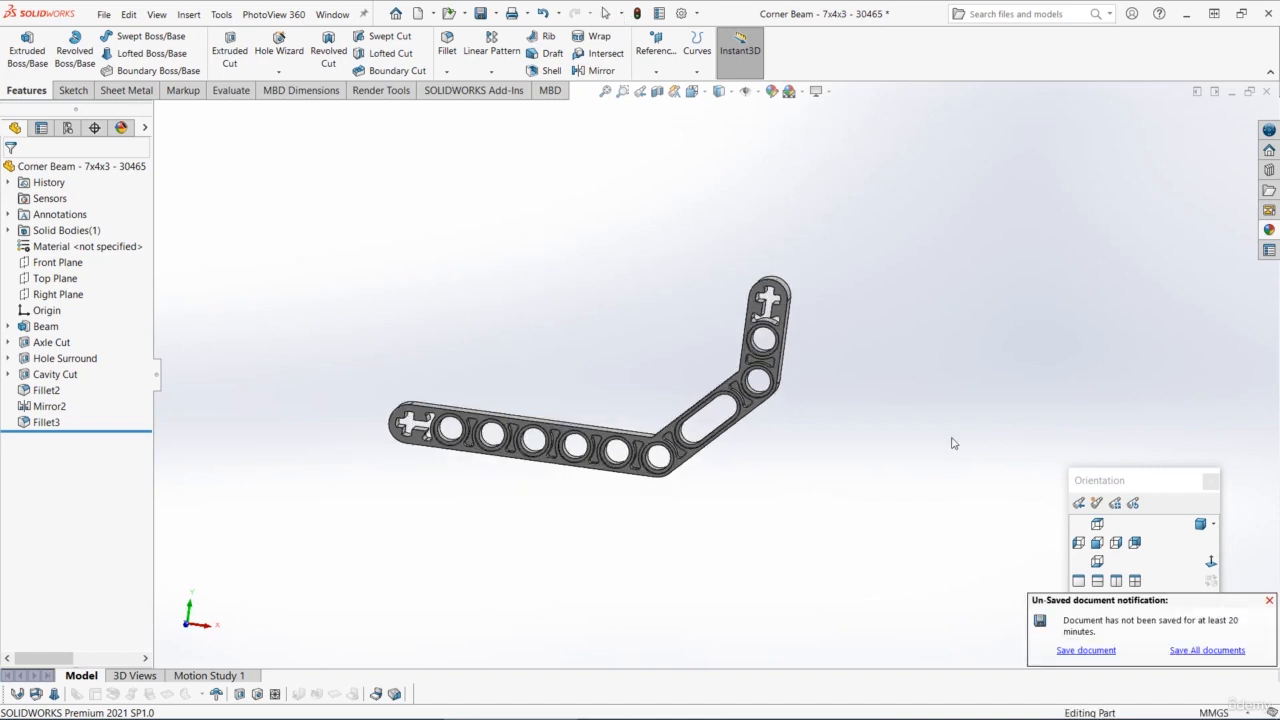
pyautogui.moveTo(541, 334); pyautogui.dragTo(612, 368, button='middle')
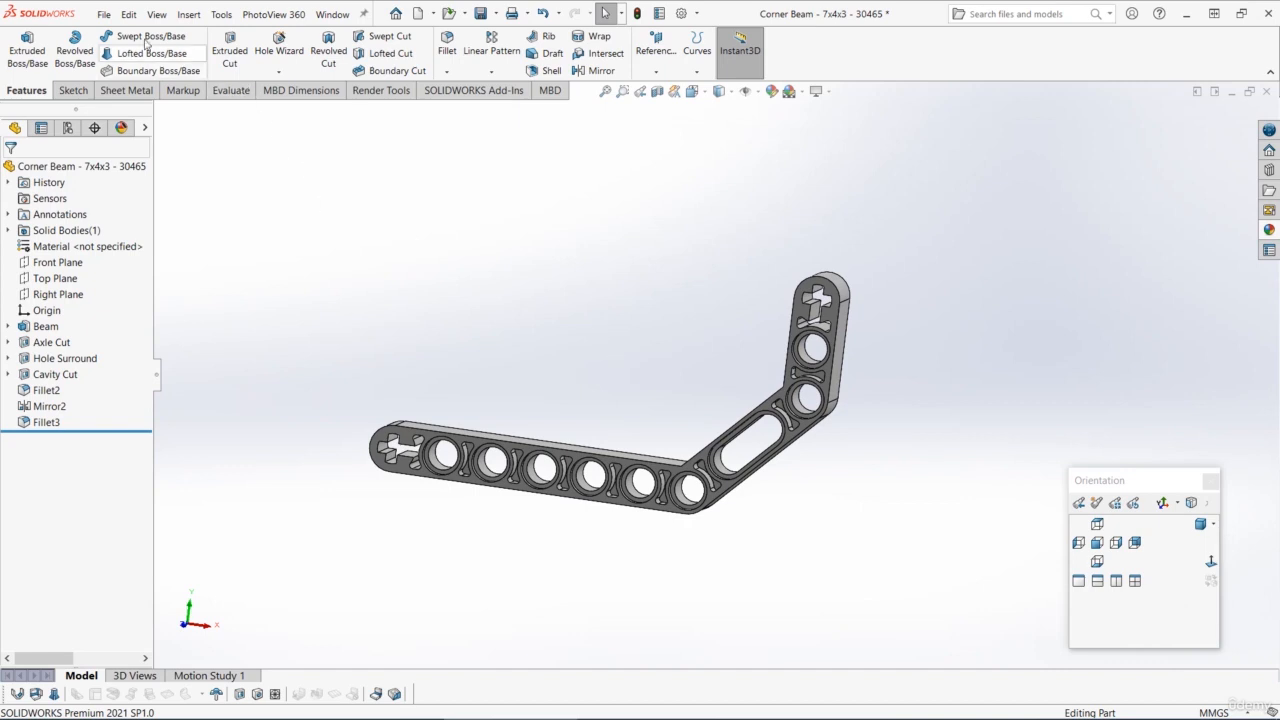
# Start saving the corner beam under a new name, using the option to save as copy and open
pyautogui.click(103, 14)
pyautogui.click(153, 192)
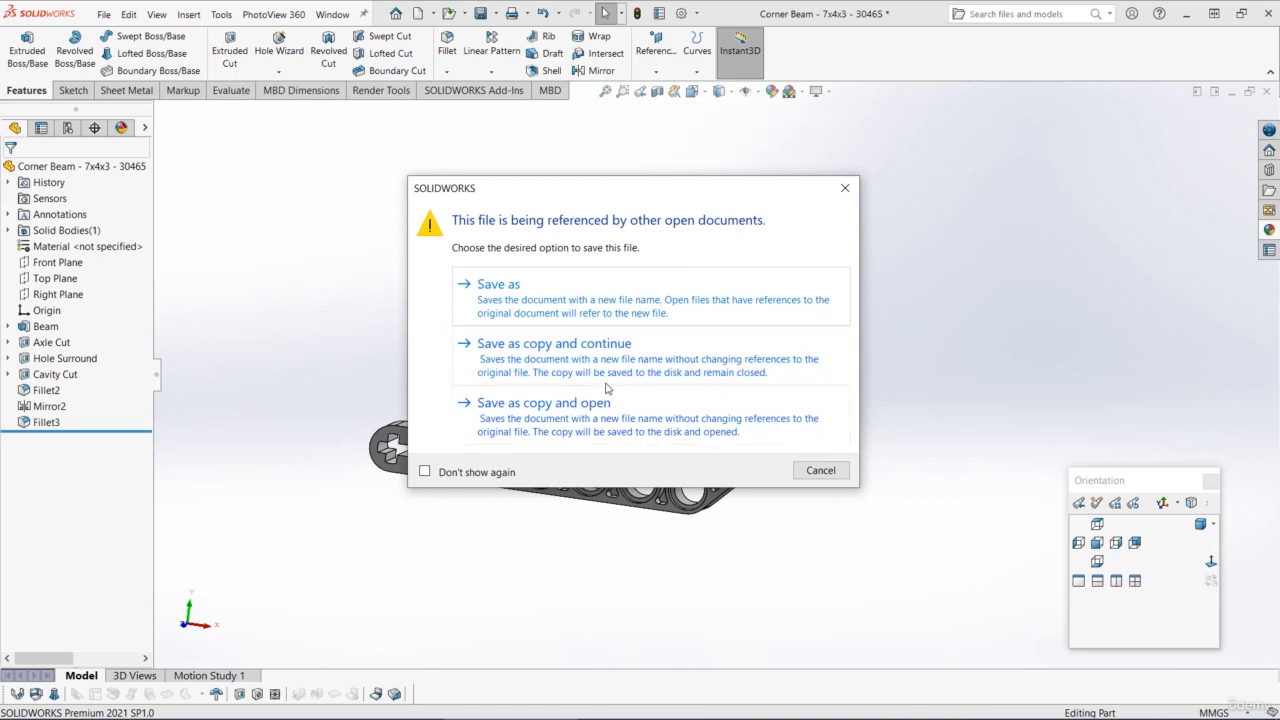
pyautogui.click(582, 420)
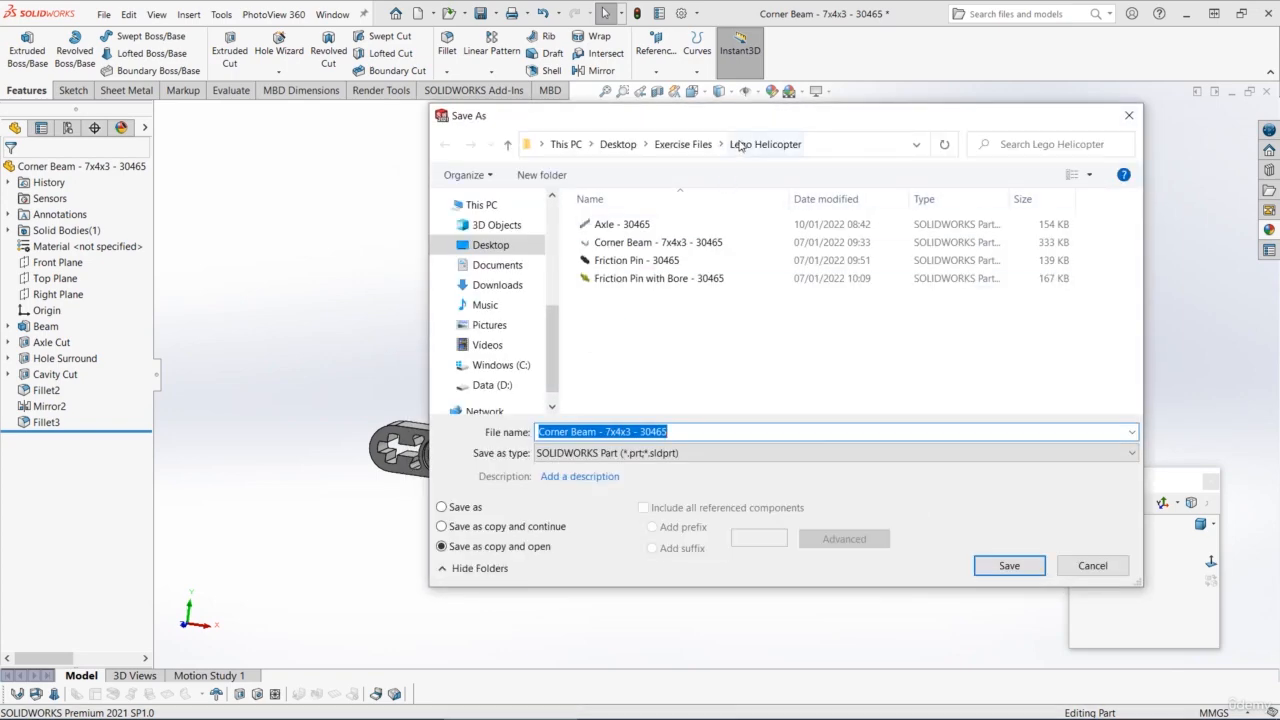
pyautogui.moveTo(647, 125); pyautogui.dragTo(611, 112)
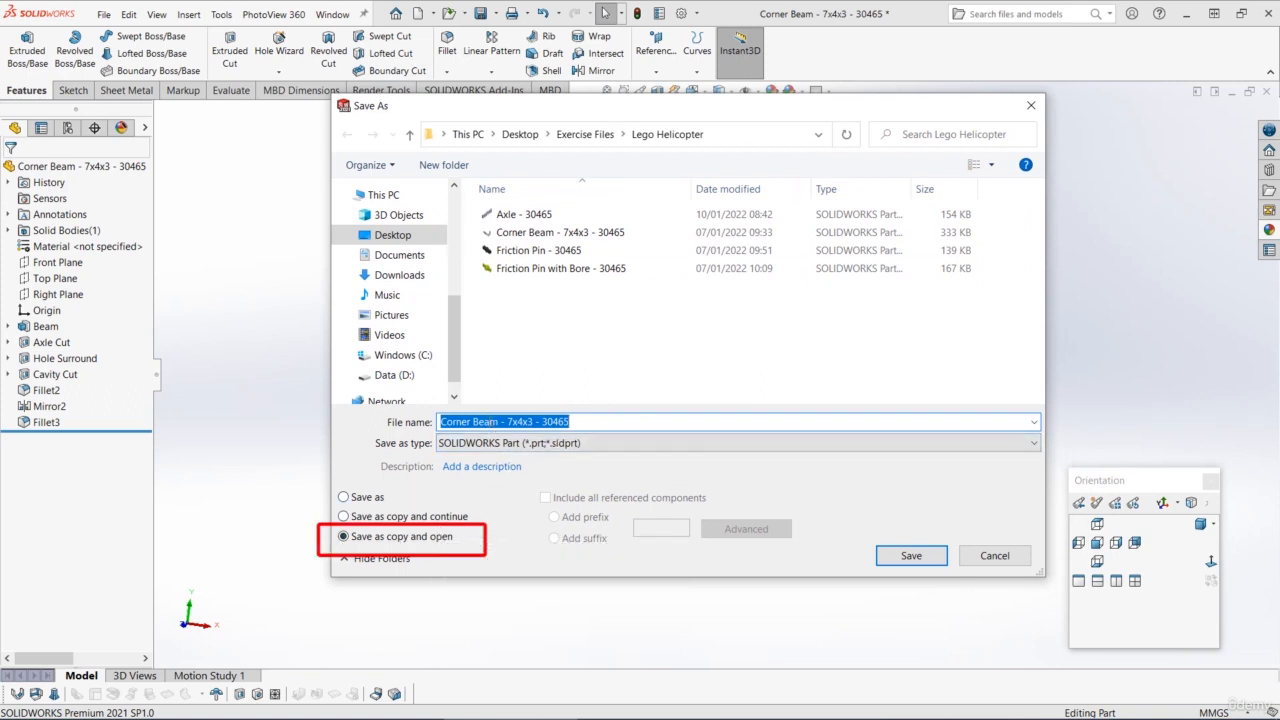
# Save the copy as "Right Angle Beam - 4x2 - 30465" in the Lego Helicopter folder and close the original document
pyautogui.click(500, 421)
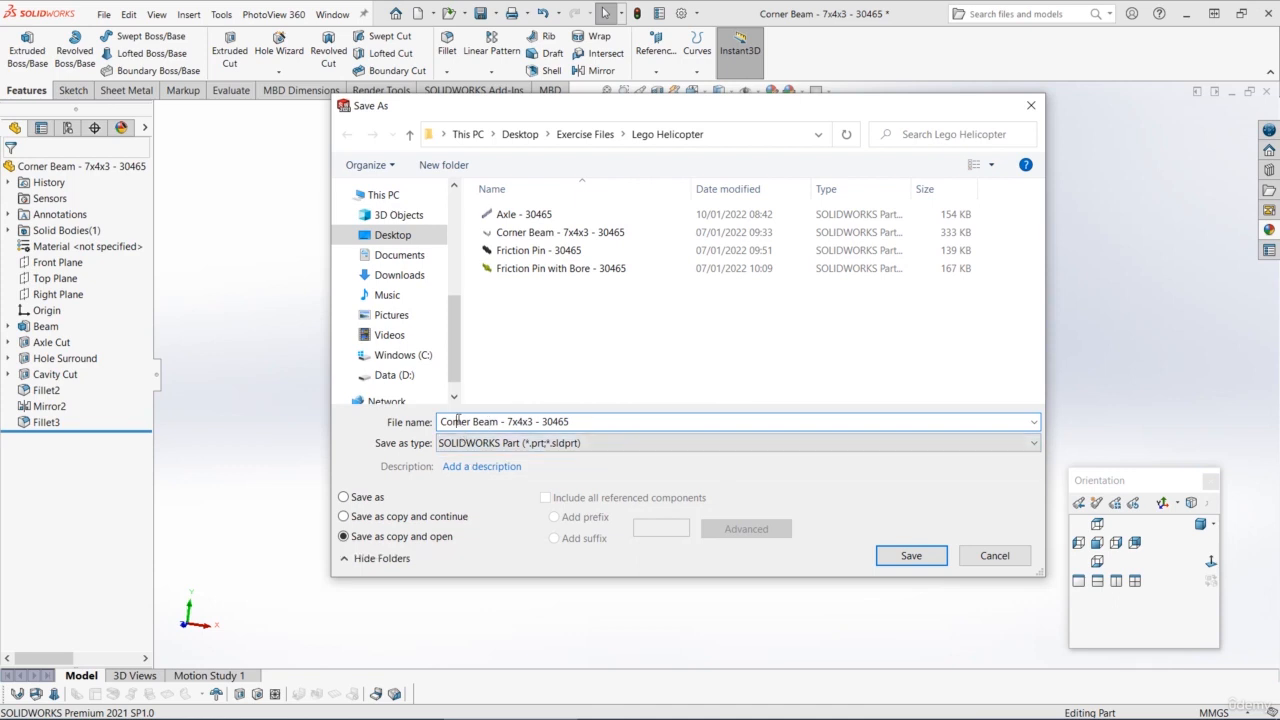
pyautogui.doubleClick(457, 421)
pyautogui.write('Rught A')
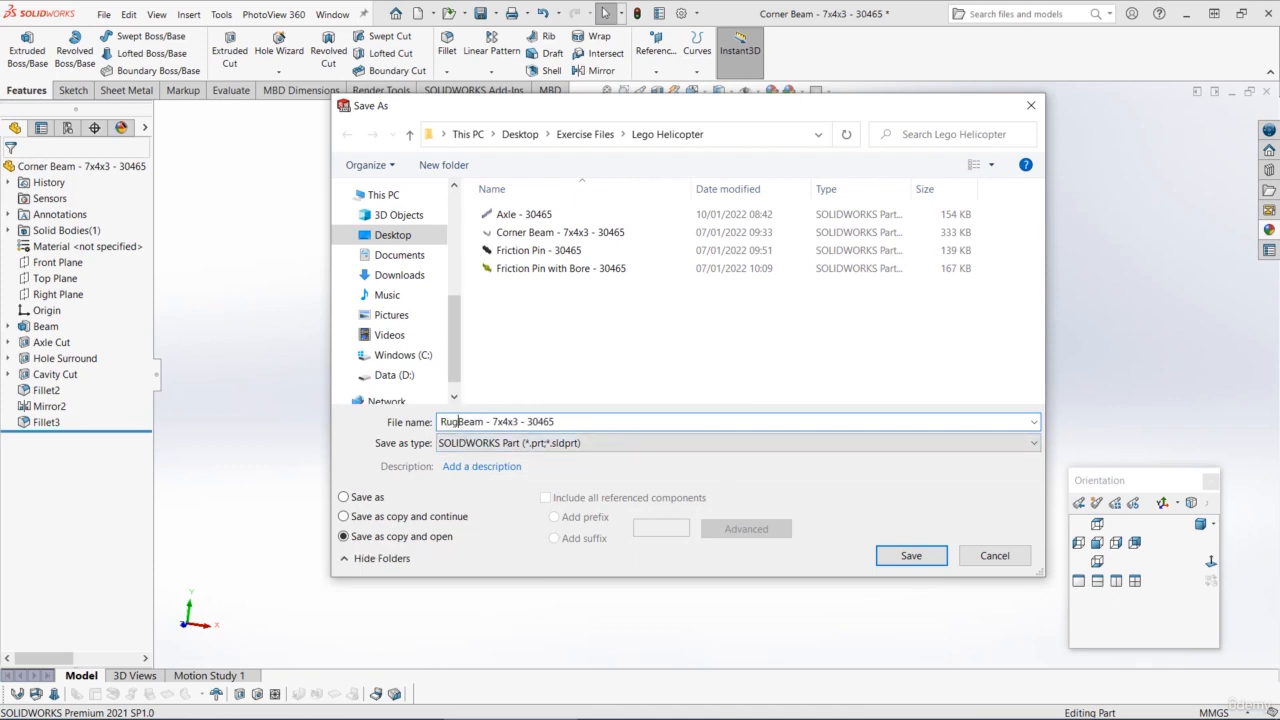
pyautogui.write('ngle')
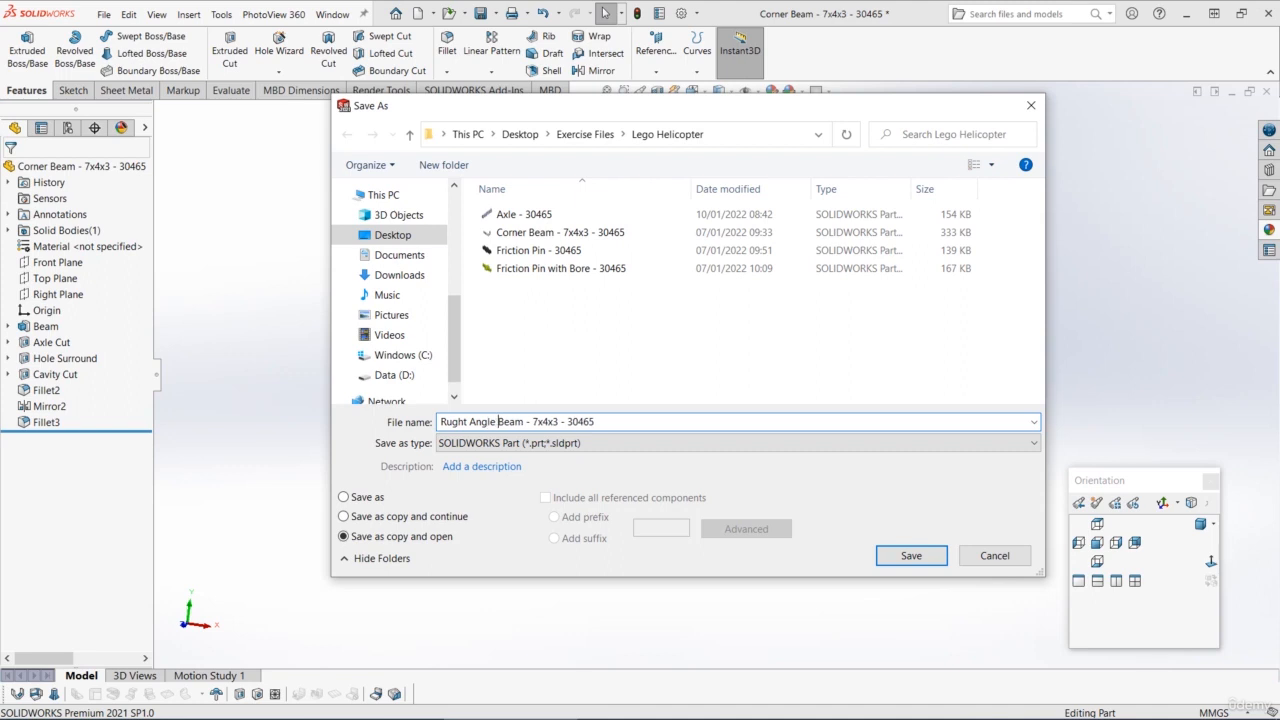
pyautogui.click(452, 421)
pyautogui.press('BackSpace')
pyautogui.write('i')
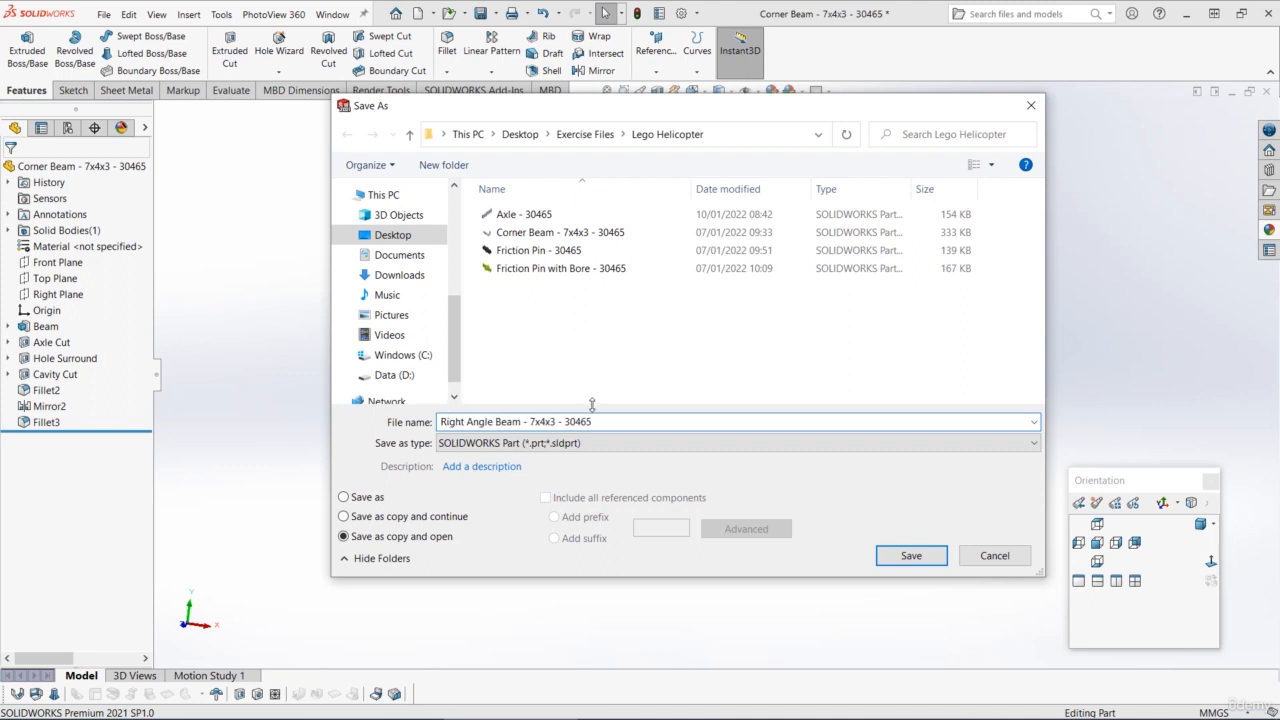
pyautogui.doubleClick(533, 421)
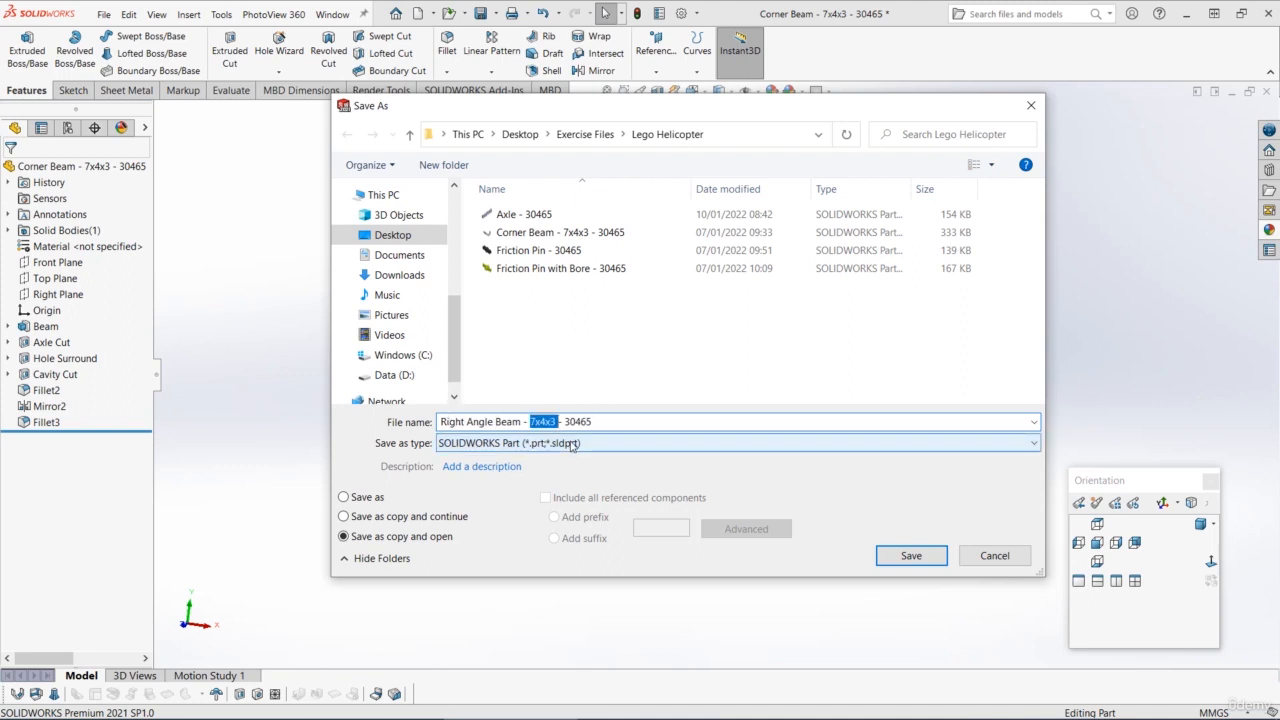
pyautogui.write('4x2')
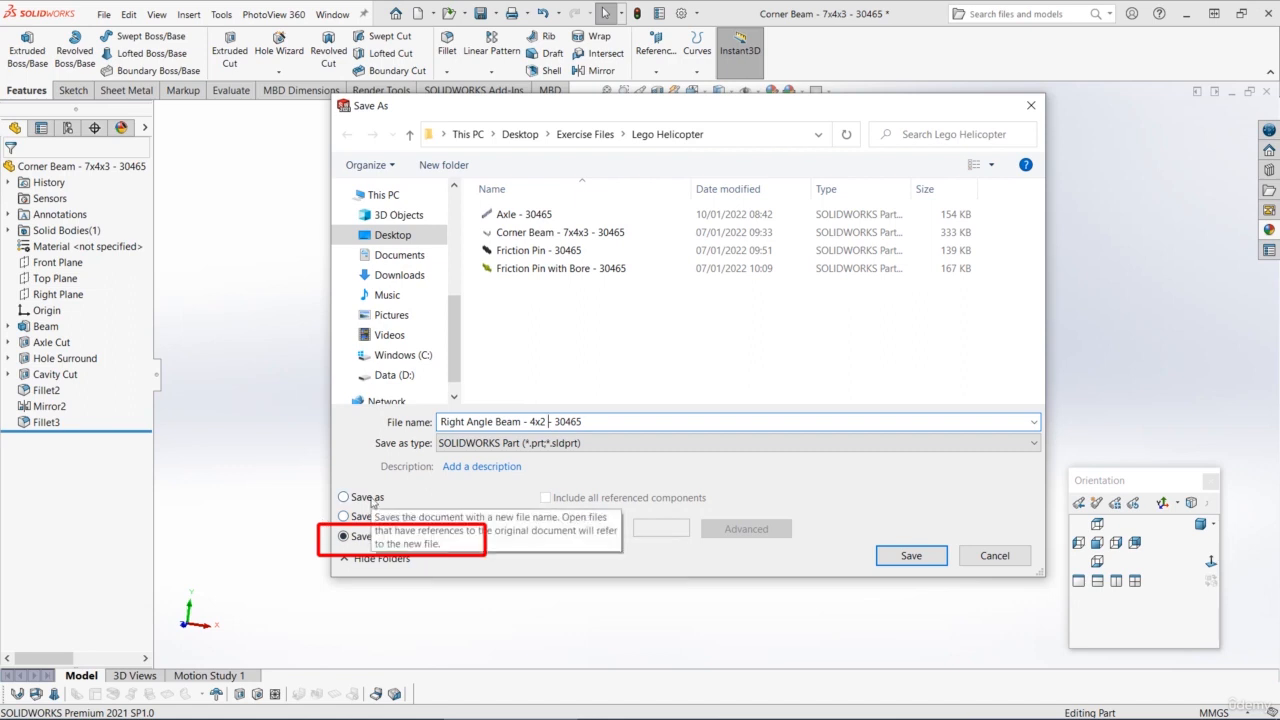
pyautogui.click(910, 556)
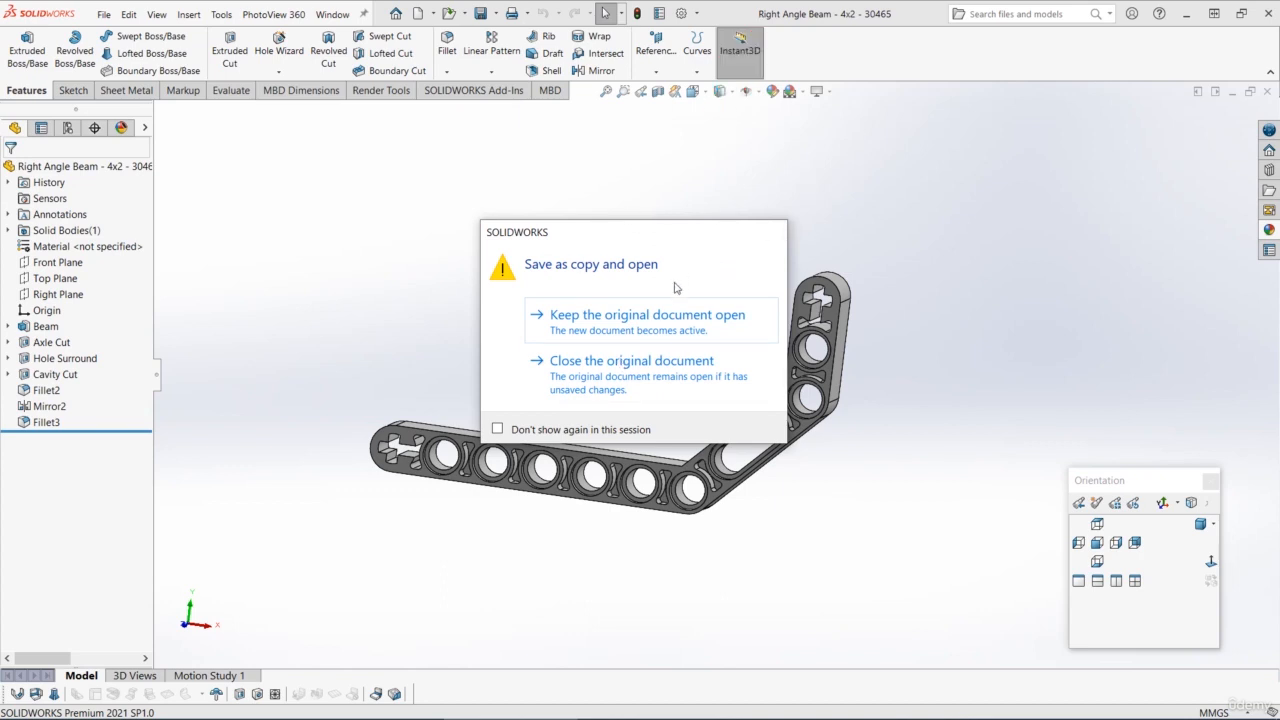
pyautogui.click(604, 378)
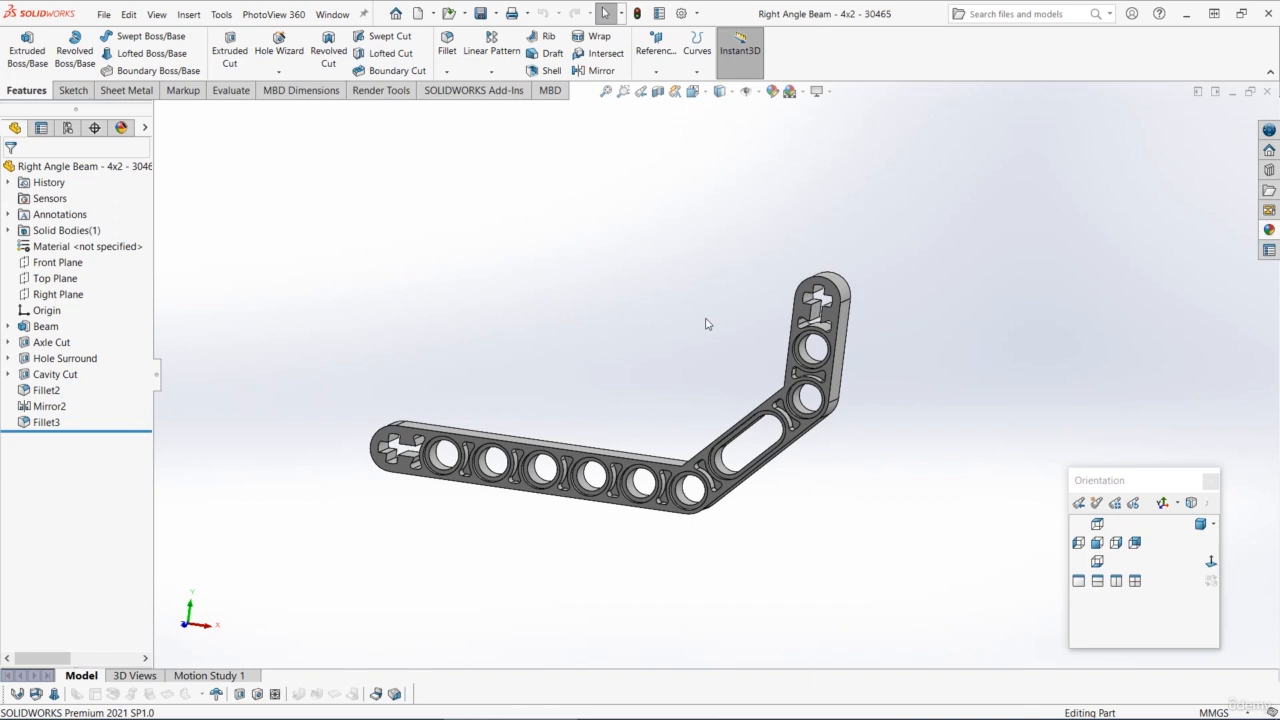
# Roll the model back to just after the Beam feature and open the Beam's sketch for editing in front view
pyautogui.hotkey('ctrl', '1')
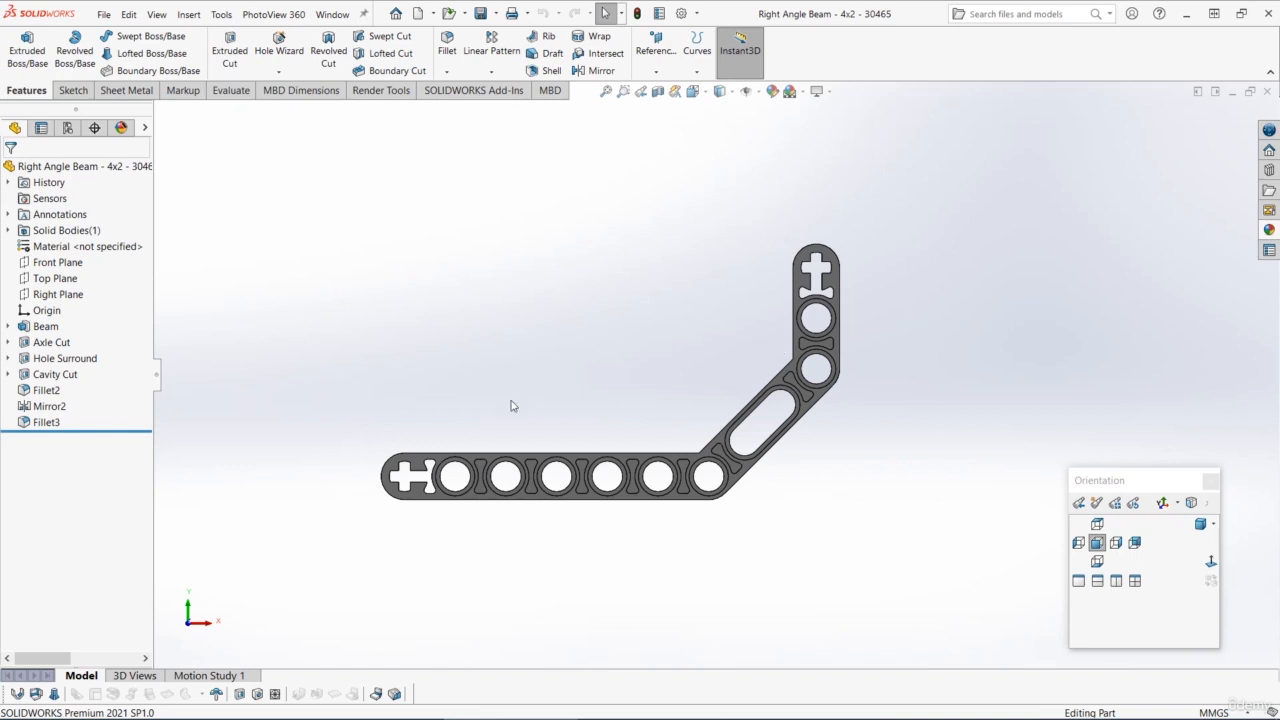
pyautogui.click(140, 431)
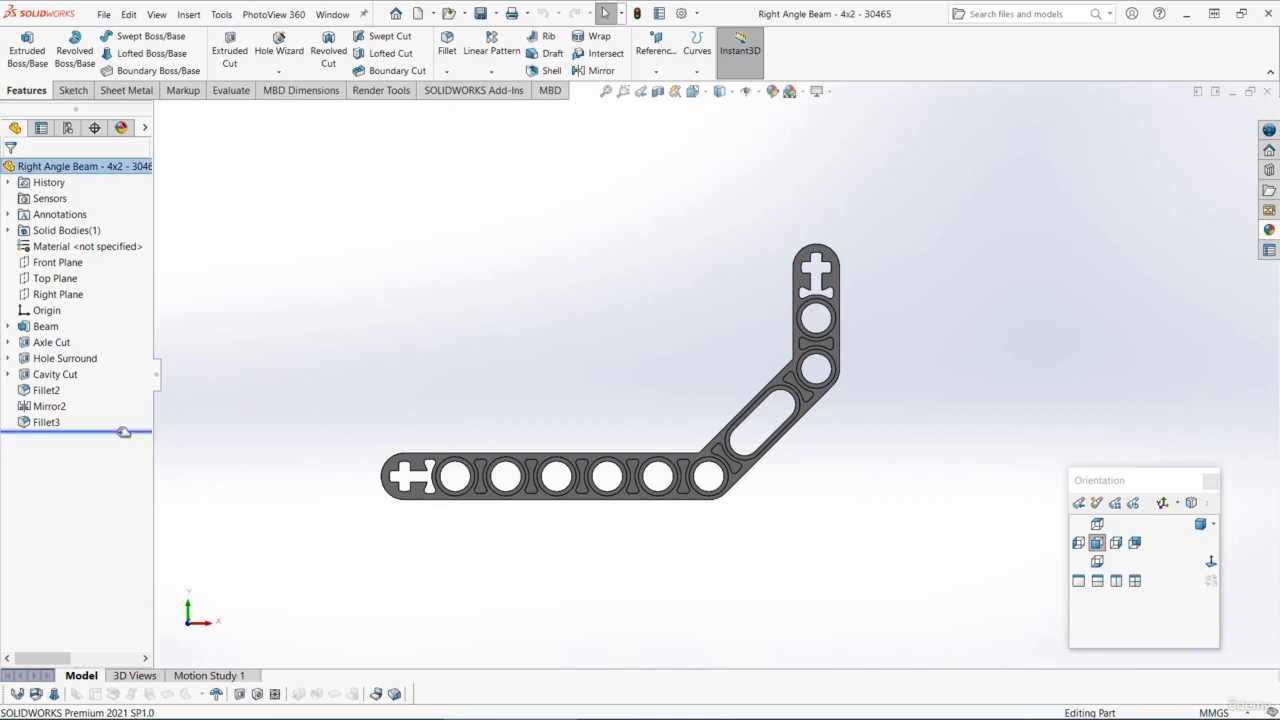
pyautogui.moveTo(123, 432); pyautogui.dragTo(107, 339)
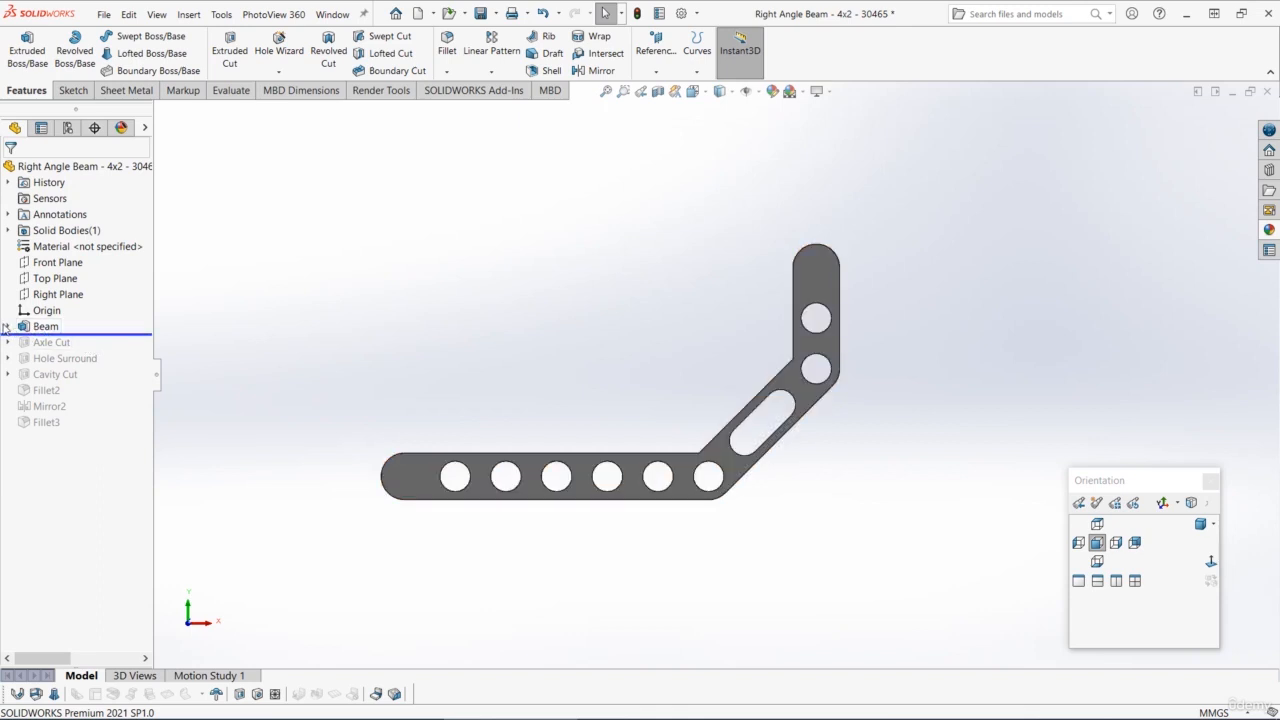
pyautogui.click(38, 326)
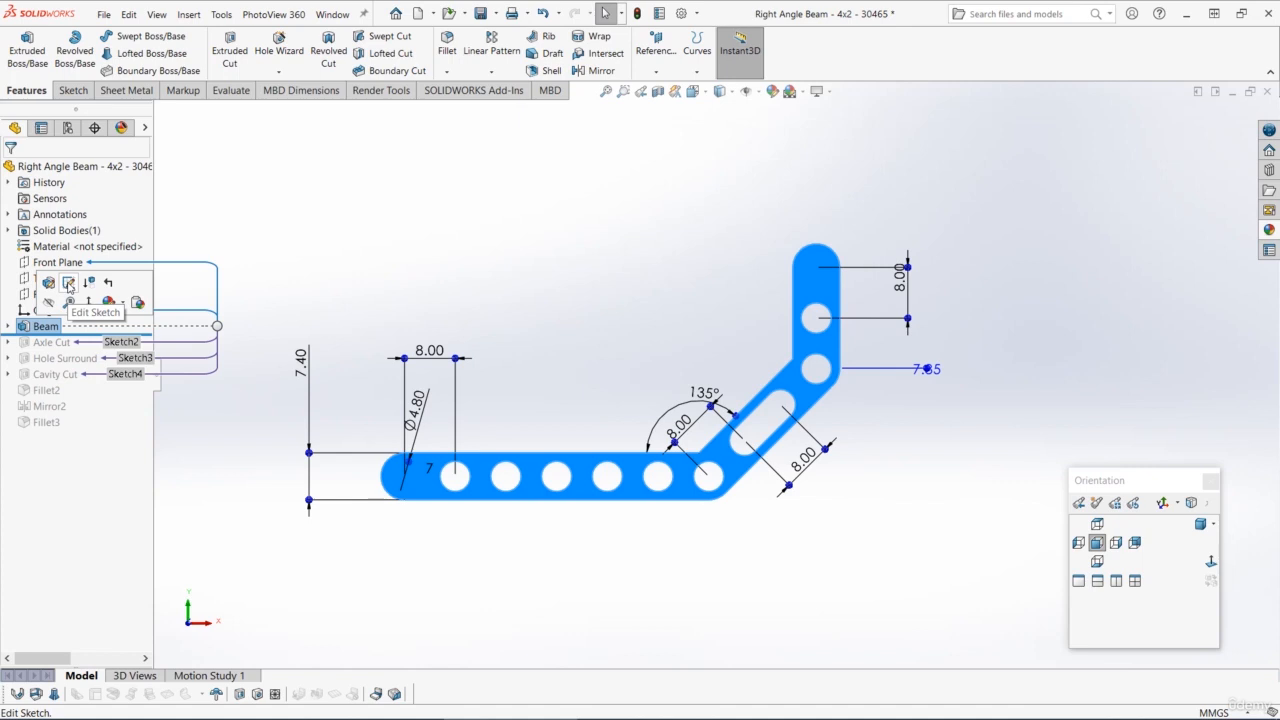
pyautogui.click(68, 284)
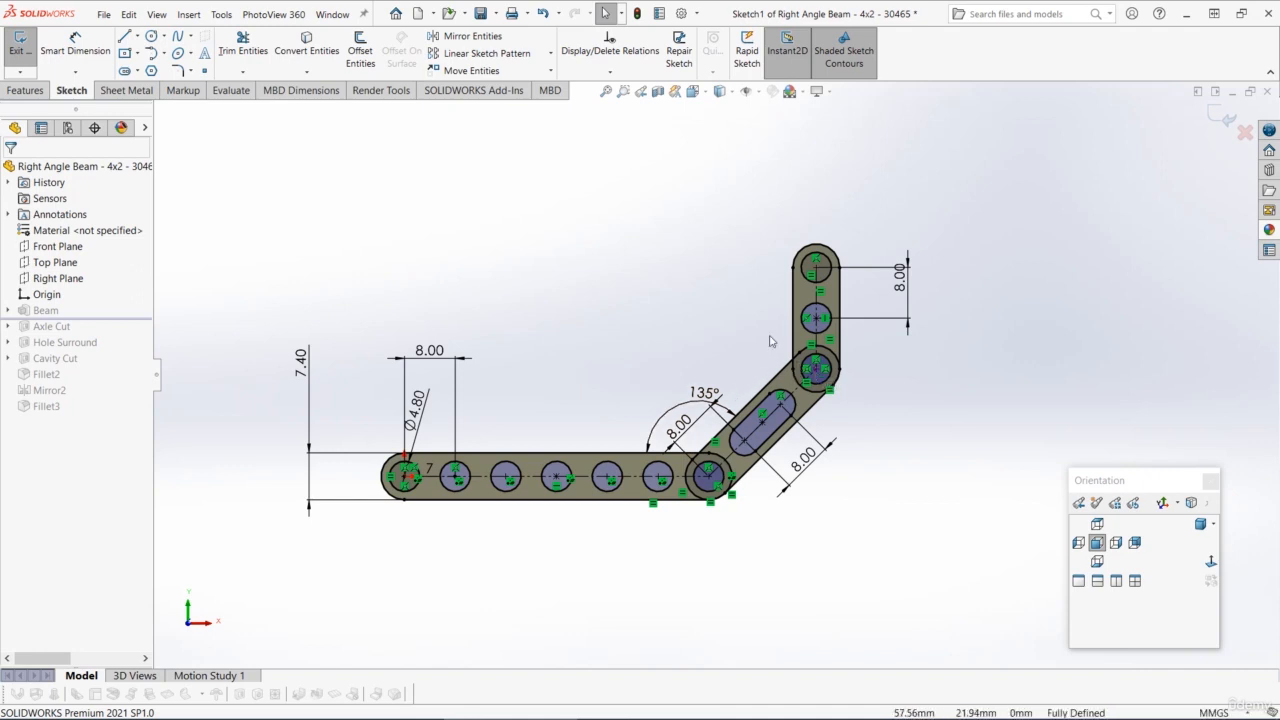
# Delete the upright end slot, its two upper hole circles and the inner slot of the angled arm from the sketch
pyautogui.scroll(-1, 856, 354)
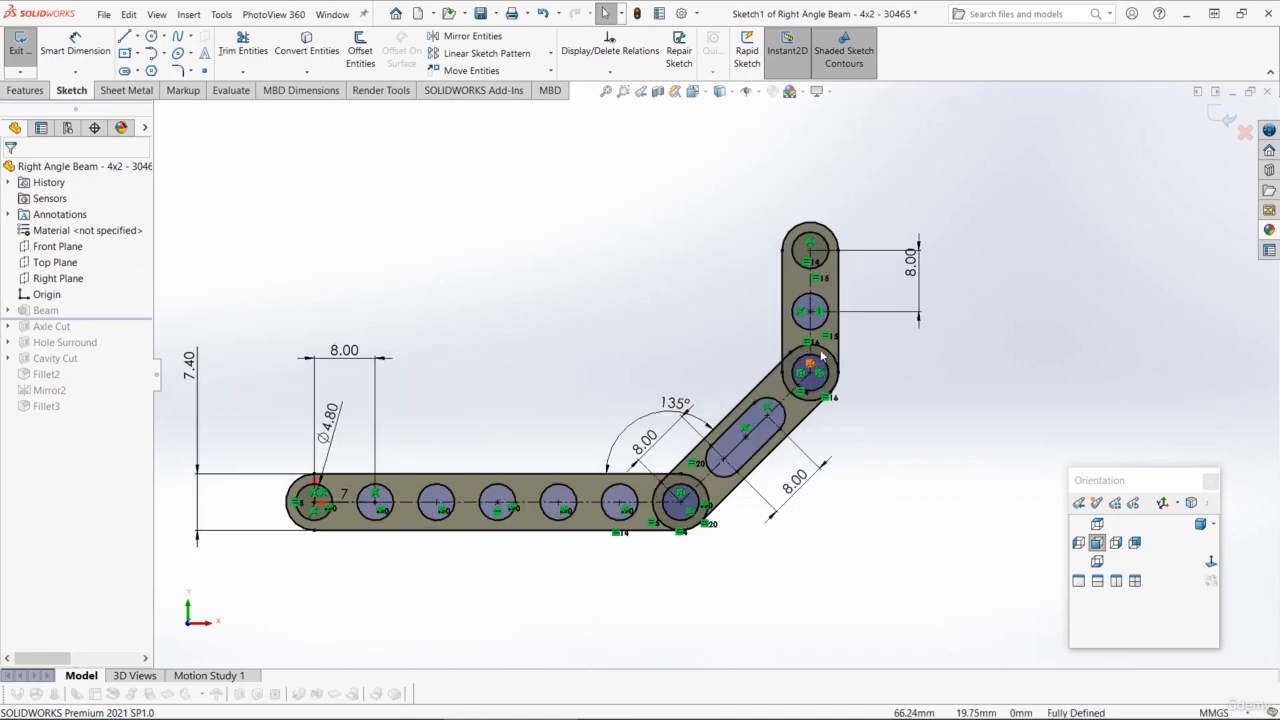
pyautogui.click(840, 284)
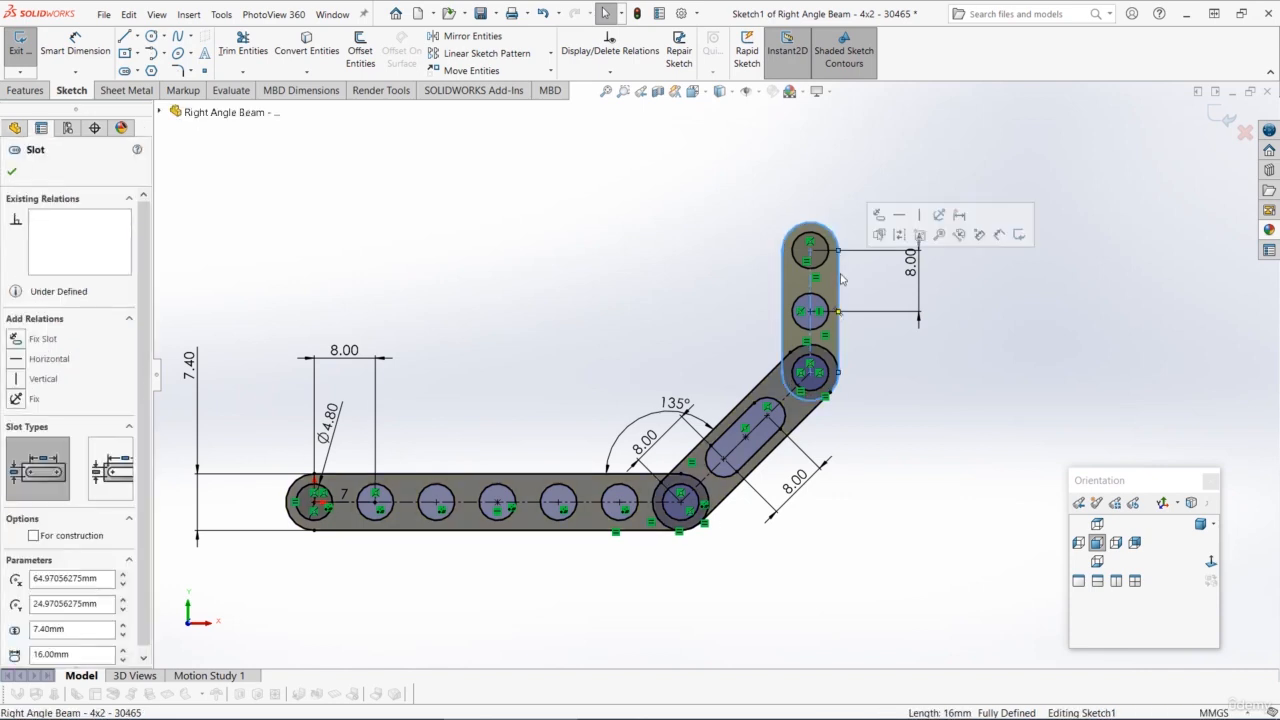
pyautogui.press('Delete')
pyautogui.click(827, 258)
pyautogui.press('Delete')
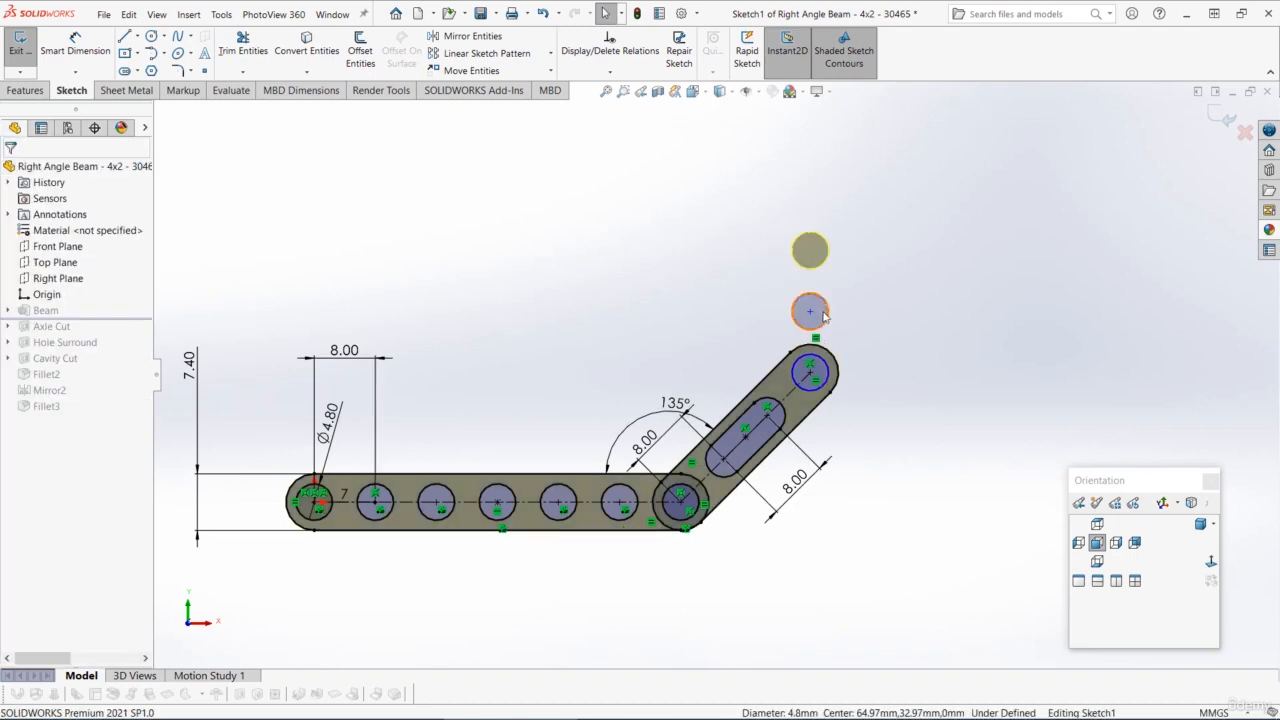
pyautogui.click(821, 314)
pyautogui.press('Delete')
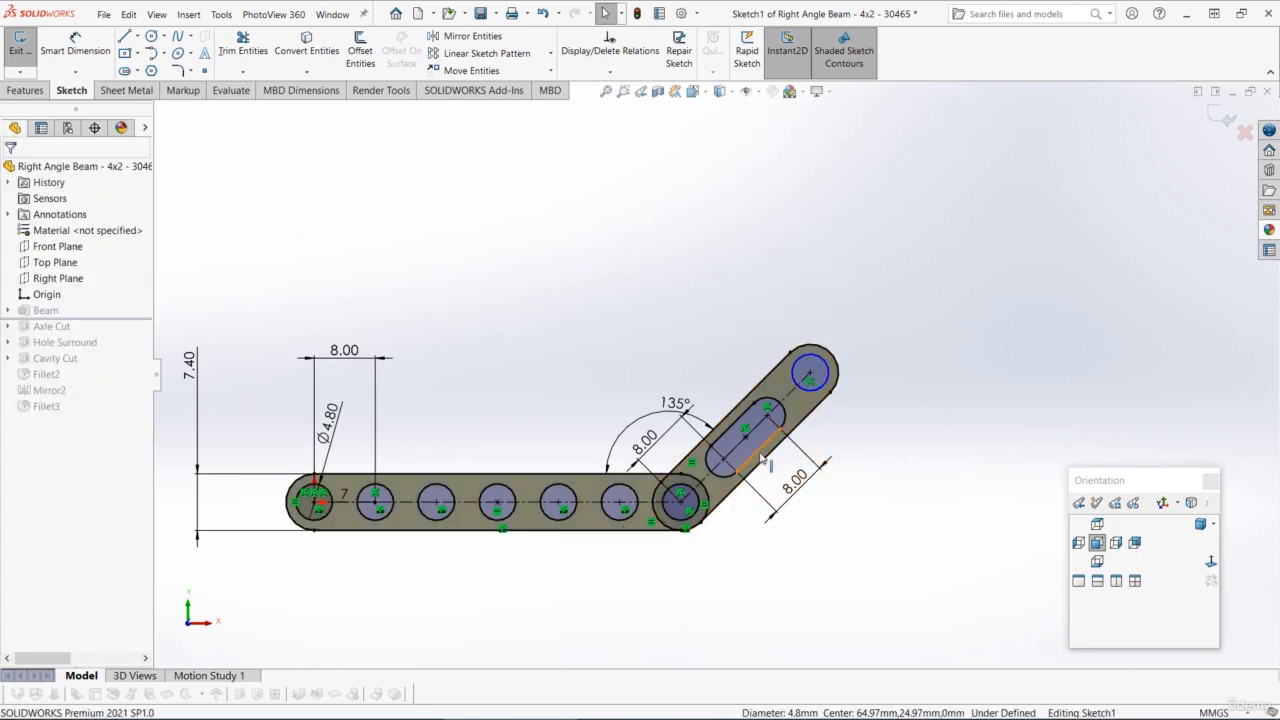
pyautogui.click(763, 458)
pyautogui.press('Delete')
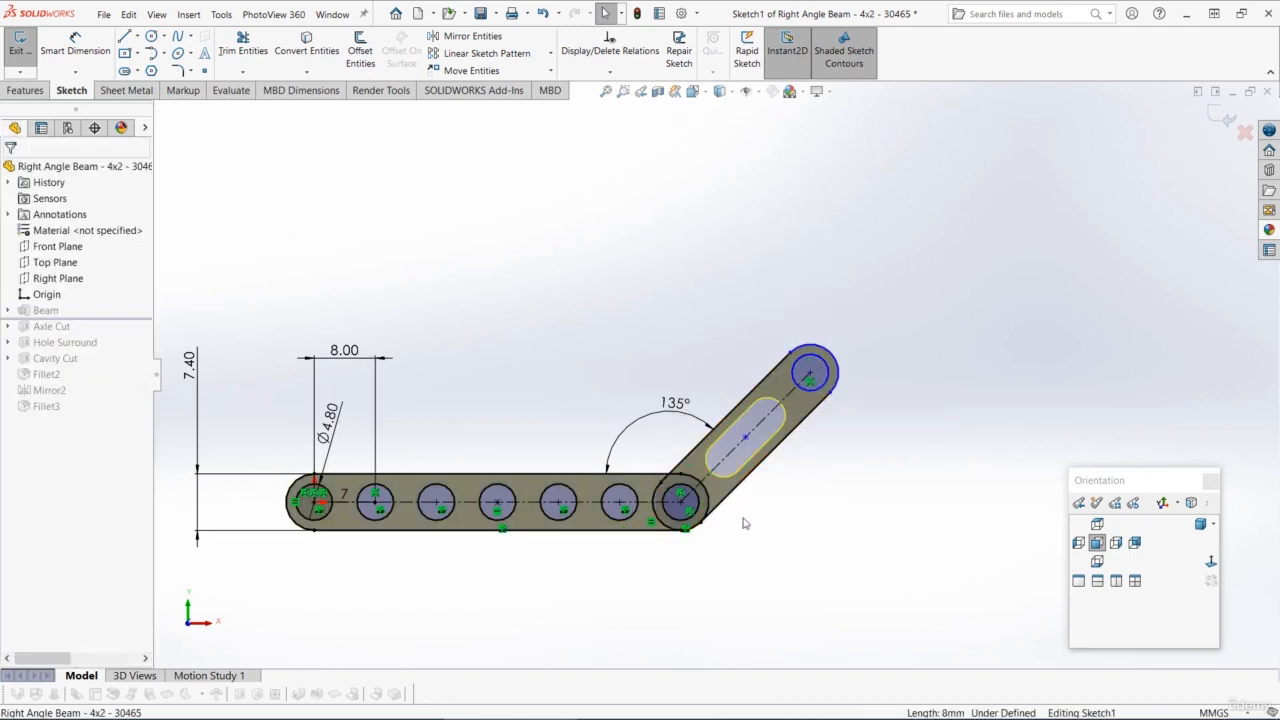
# Set the angle between the horizontal and the angled arm to 90°
pyautogui.doubleClick(676, 404)
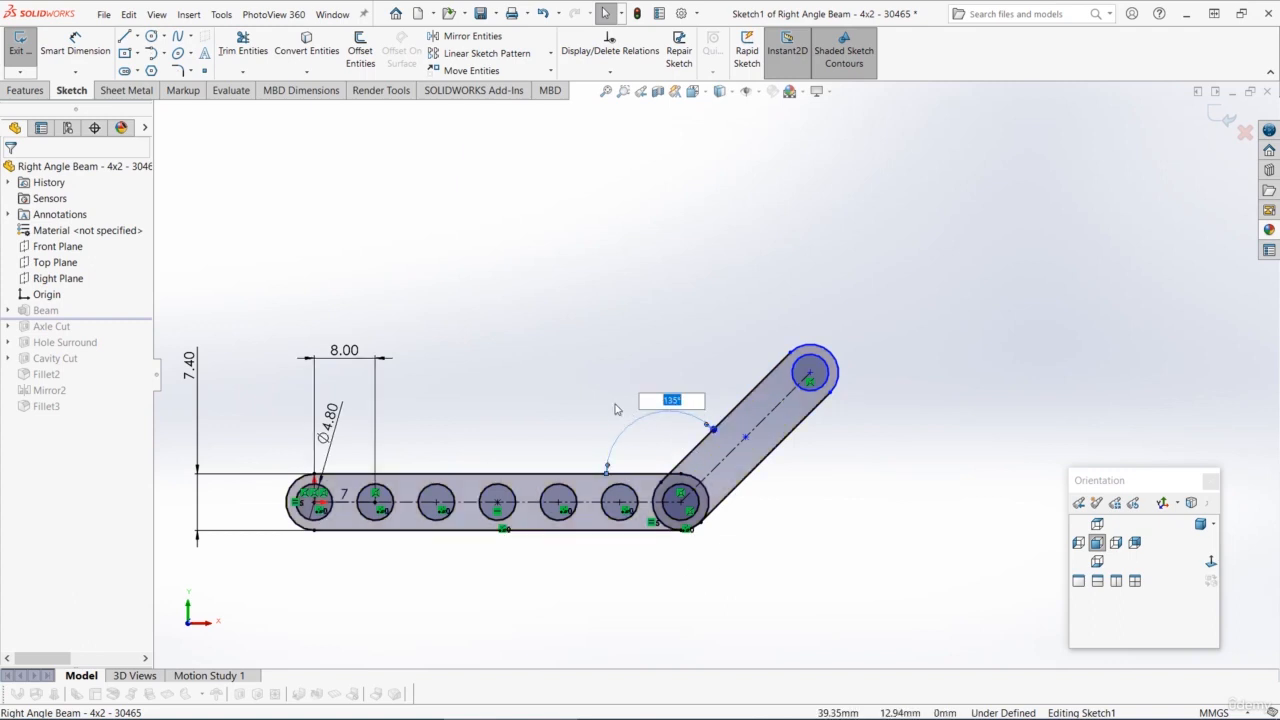
pyautogui.write('90')
pyautogui.press('Return')
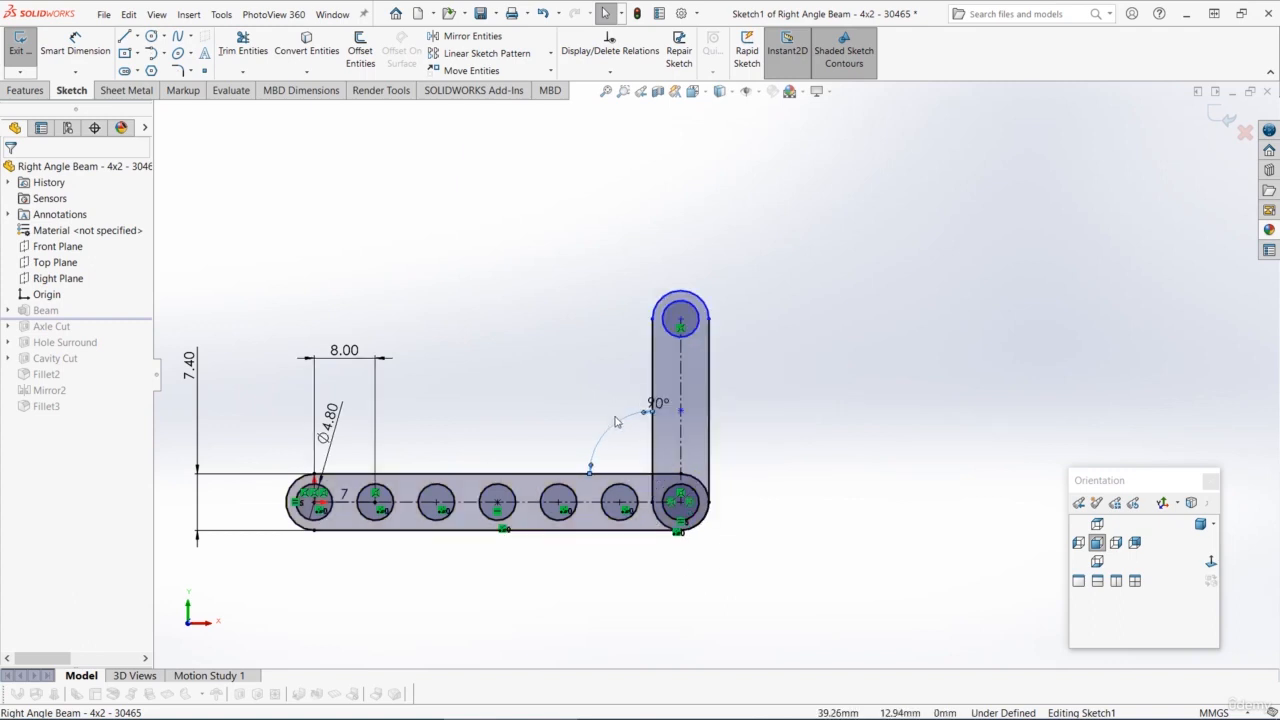
# Dimension the vertical distance between the corner hole's centre and the upright arm's top hole centre as 8 mm
pyautogui.click(75, 45)
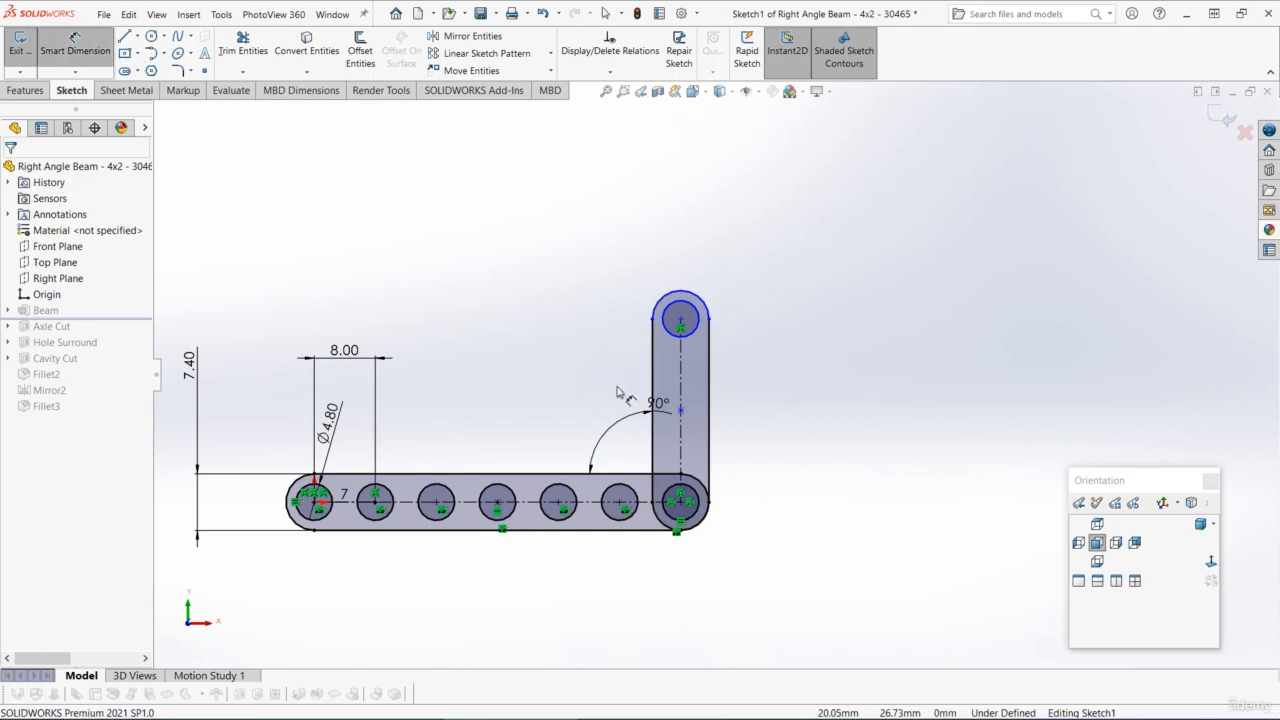
pyautogui.click(681, 501)
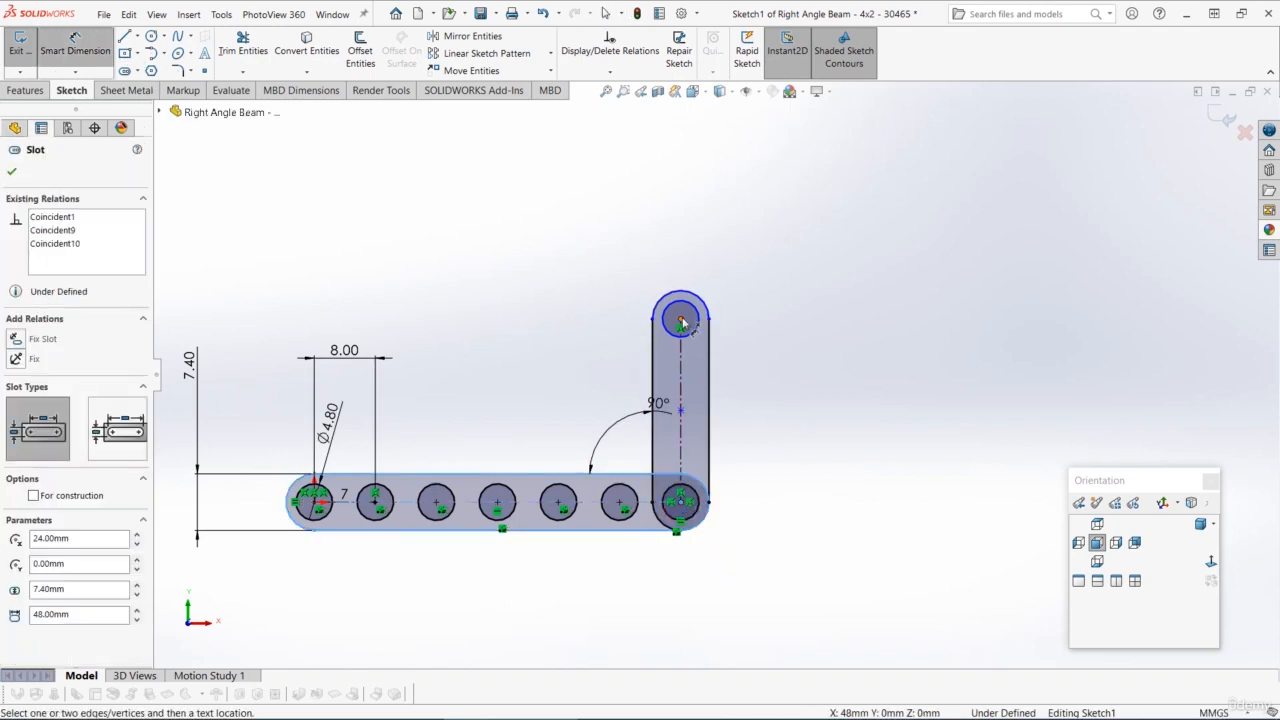
pyautogui.click(680, 320)
pyautogui.click(814, 423)
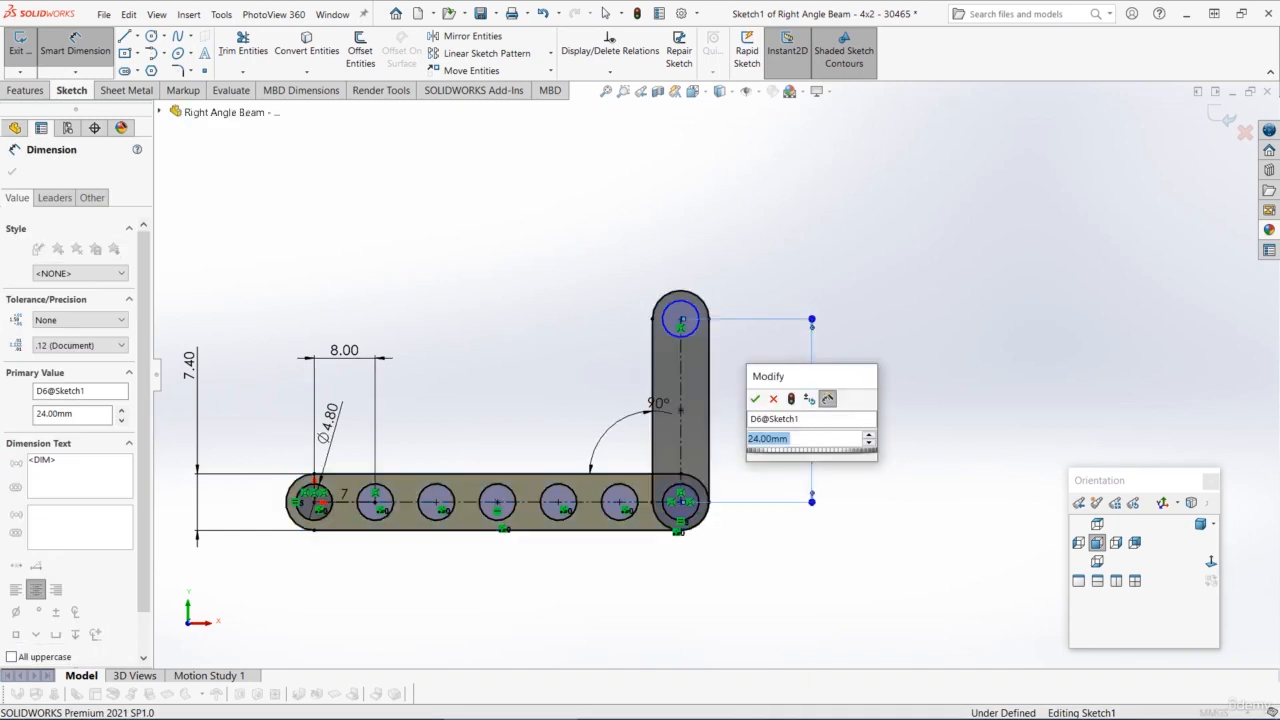
pyautogui.press('Return')
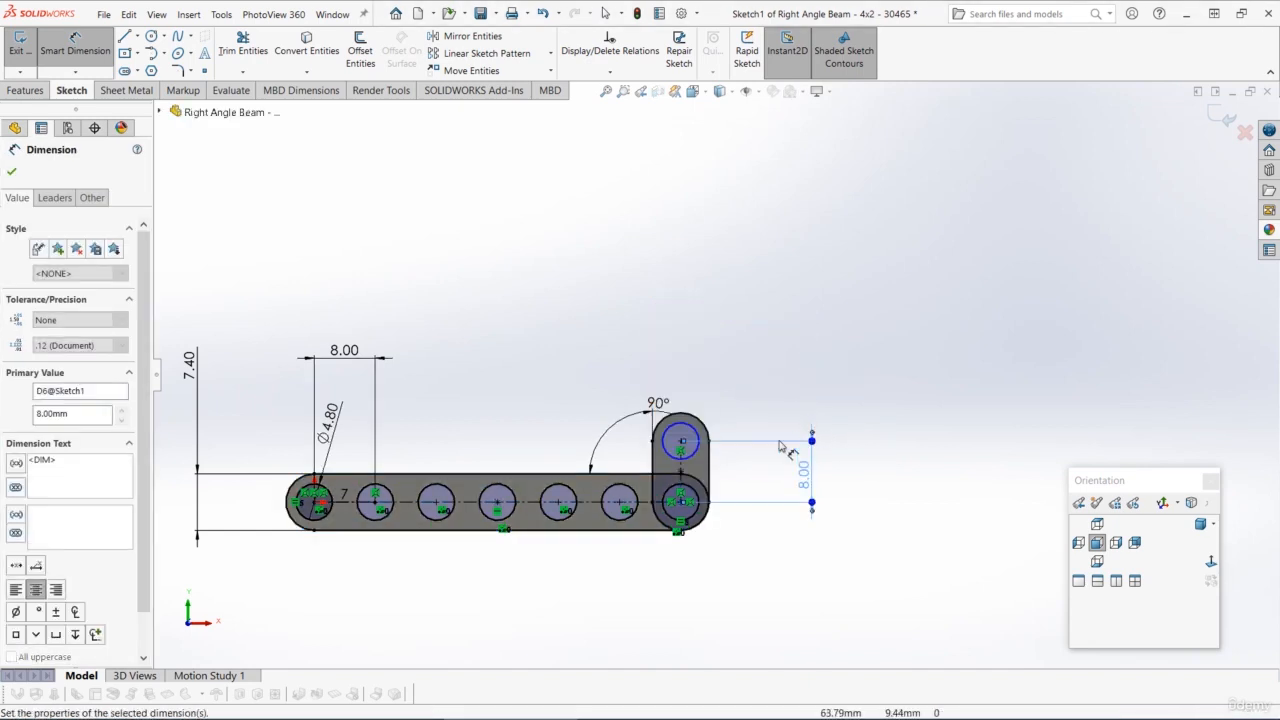
pyautogui.scroll(-1, 636, 468)
pyautogui.press('Escape')
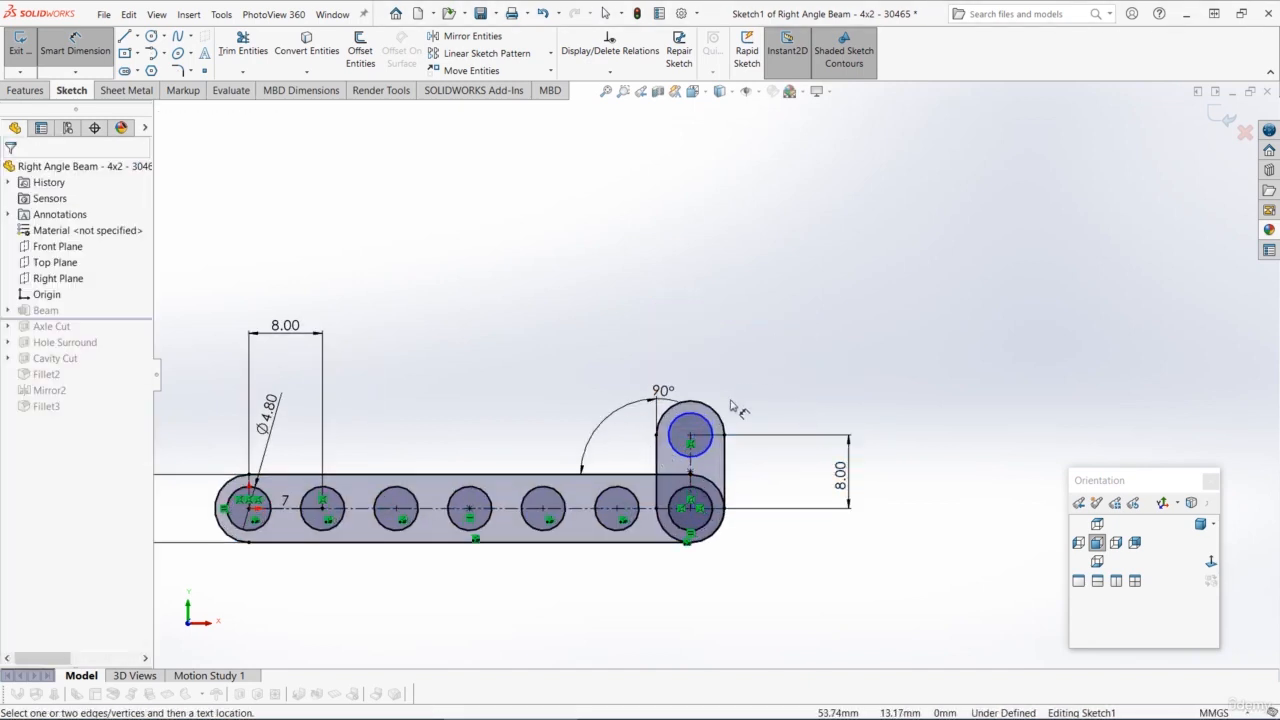
pyautogui.press('Escape')
# Add an Equal relation between the upright arm's top hole circle and the 4.80 mm circle at the horizontal arm's far end
pyautogui.moveTo(704, 420)
pyautogui.mouseDown()
pyautogui.moveTo(741, 383)
pyautogui.moveTo(700, 422)
pyautogui.mouseUp()
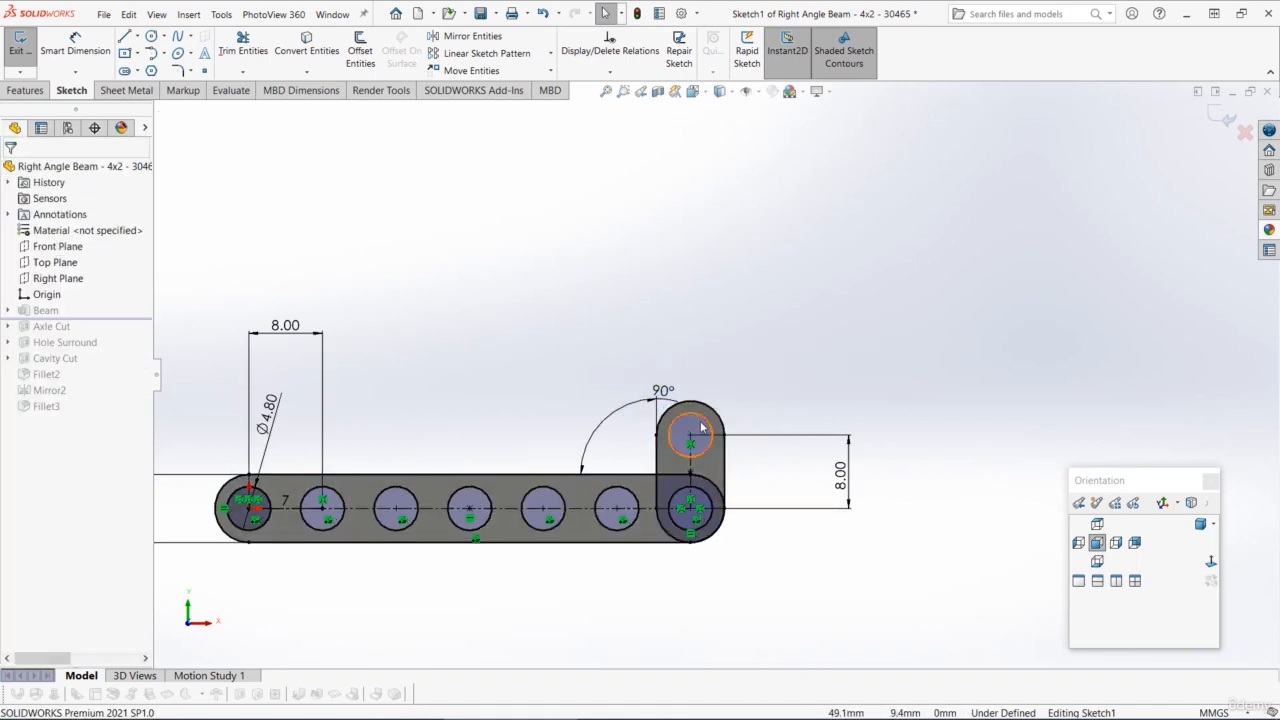
pyautogui.keyDown('ctrl'); pyautogui.click(268, 527); pyautogui.keyUp('ctrl')
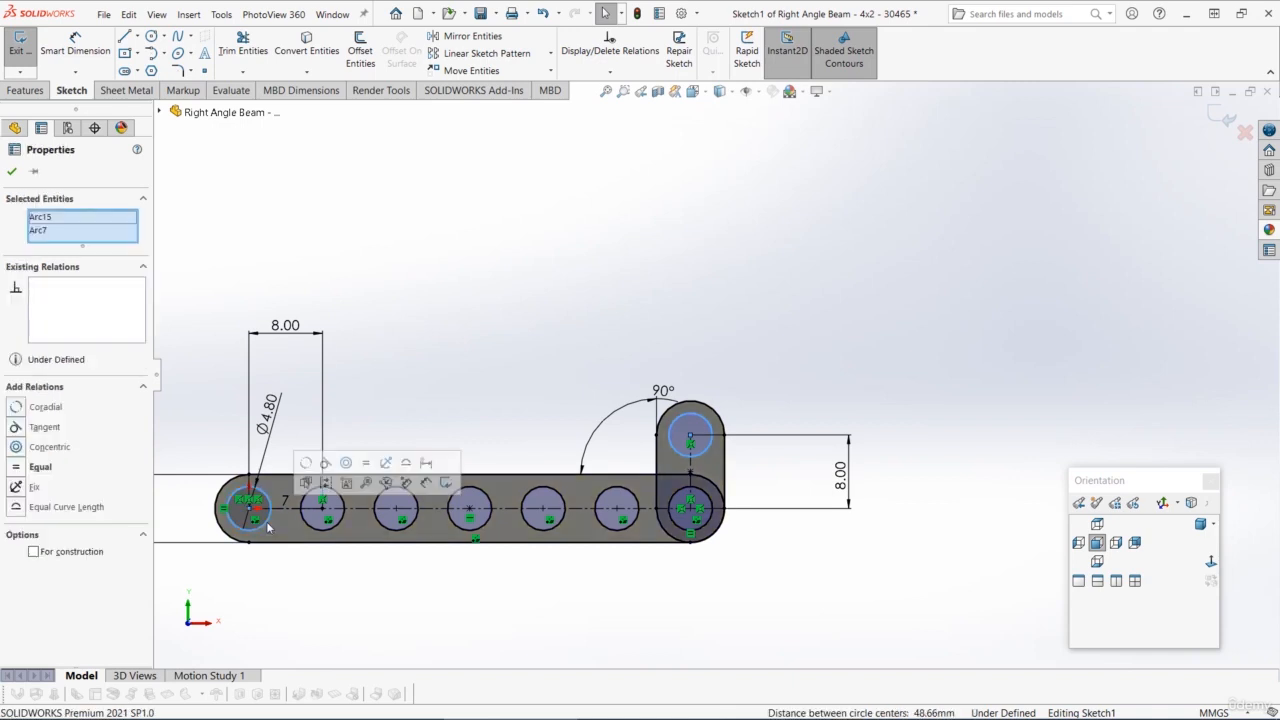
pyautogui.click(366, 465)
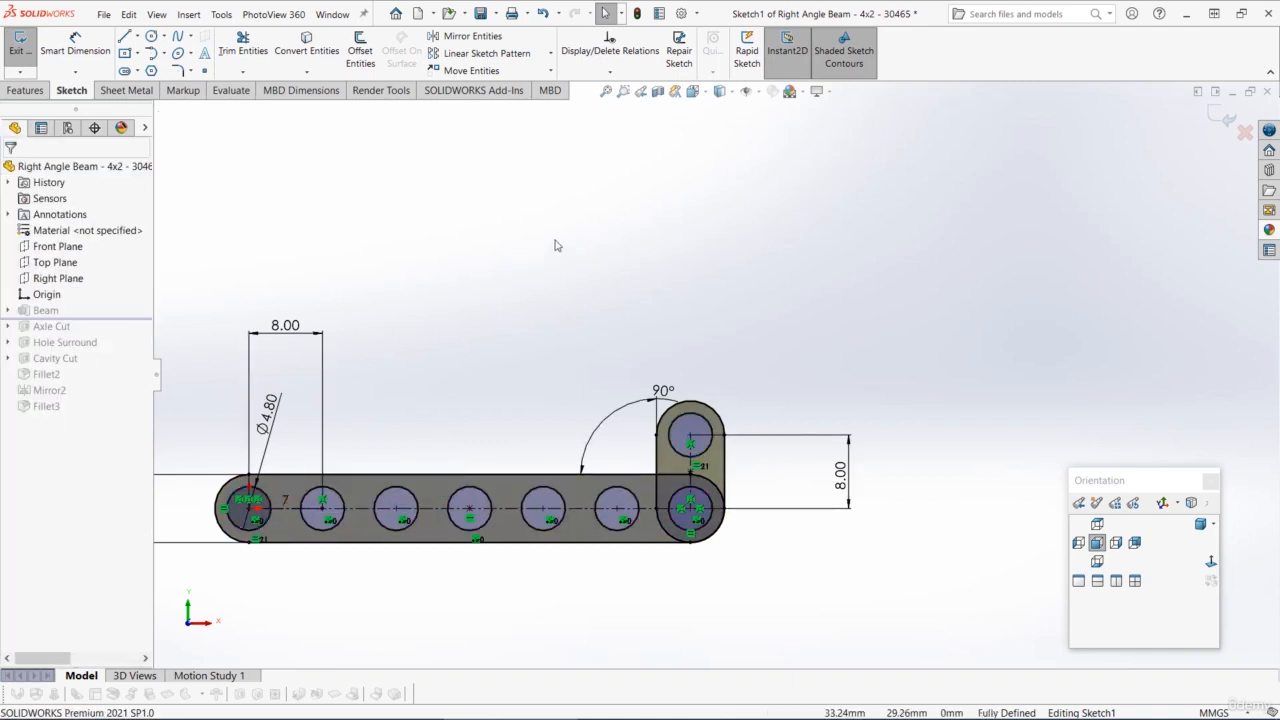
pyautogui.press('f')
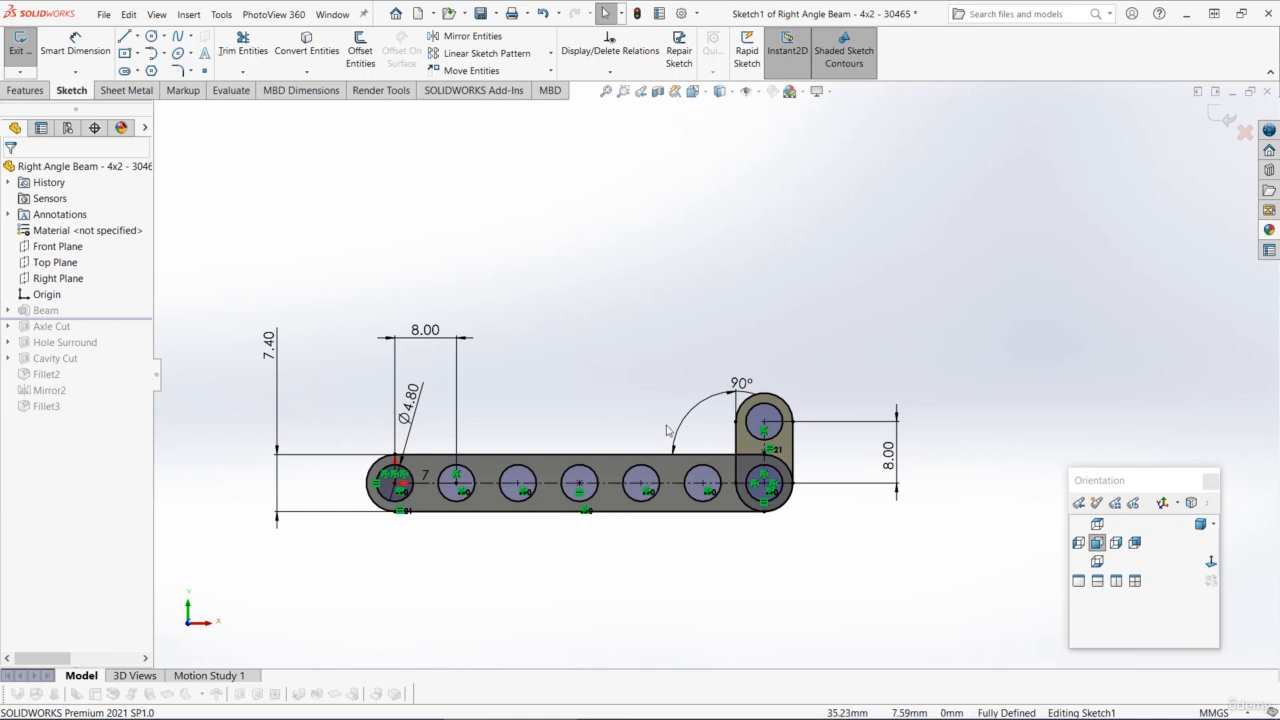
# Set the instance count of the horizontal arm's hole circle pattern to 4
pyautogui.scroll(-1, 655, 438)
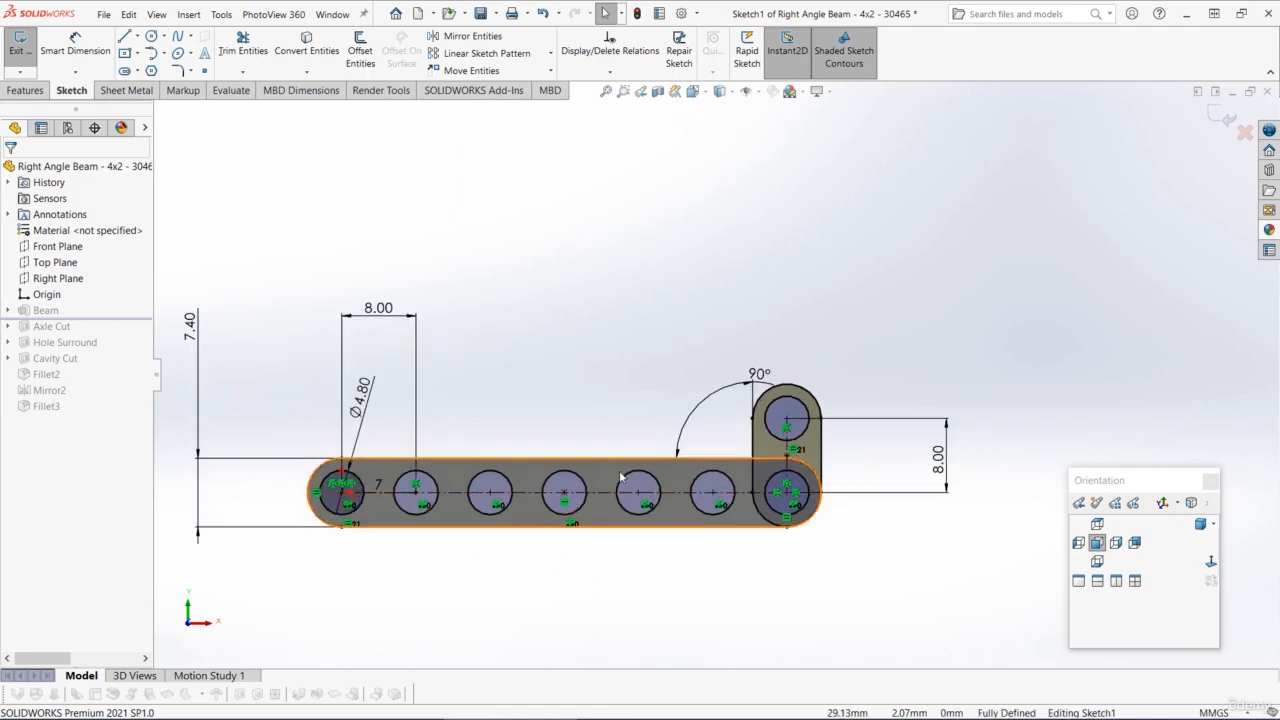
pyautogui.click(436, 484)
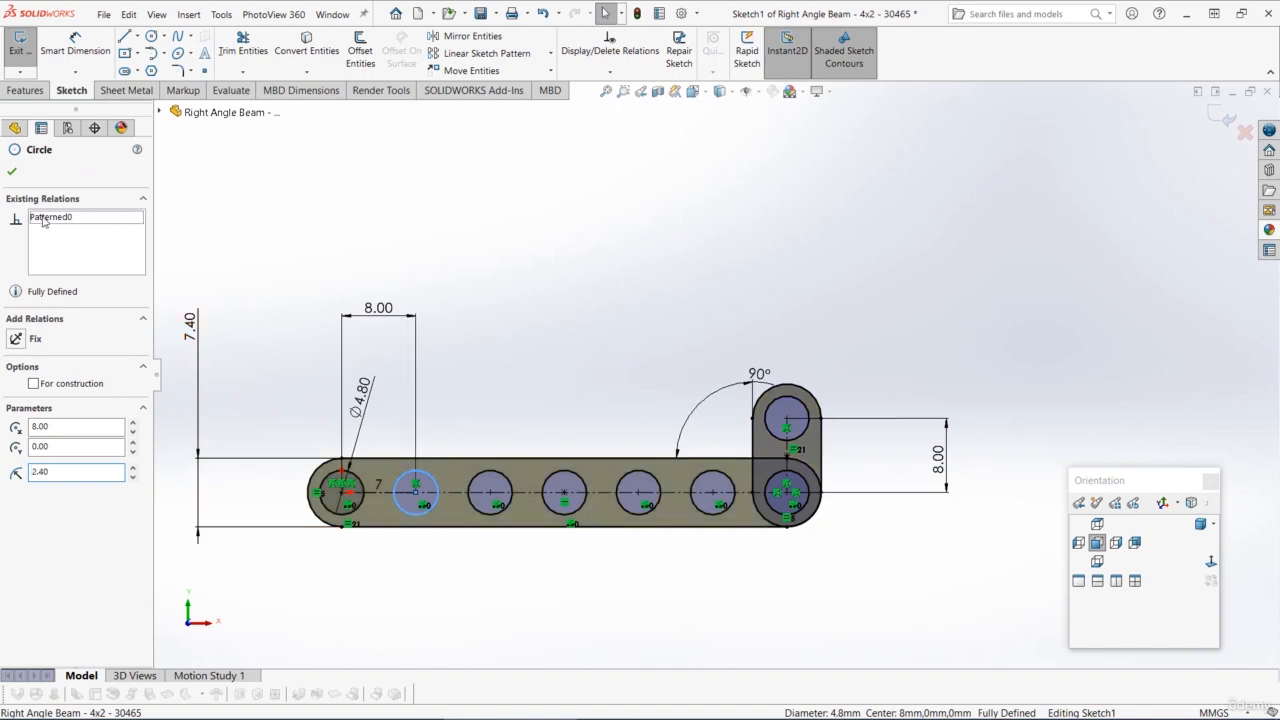
pyautogui.rightClick(44, 219)
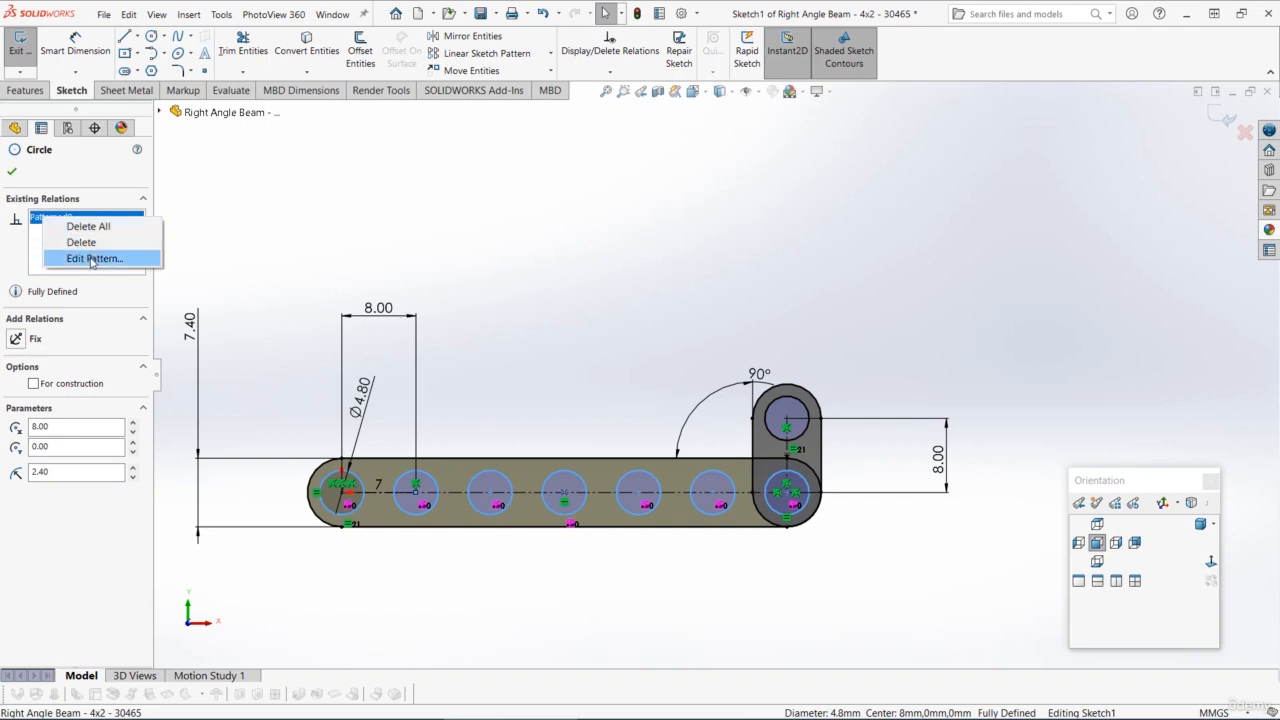
pyautogui.click(366, 262)
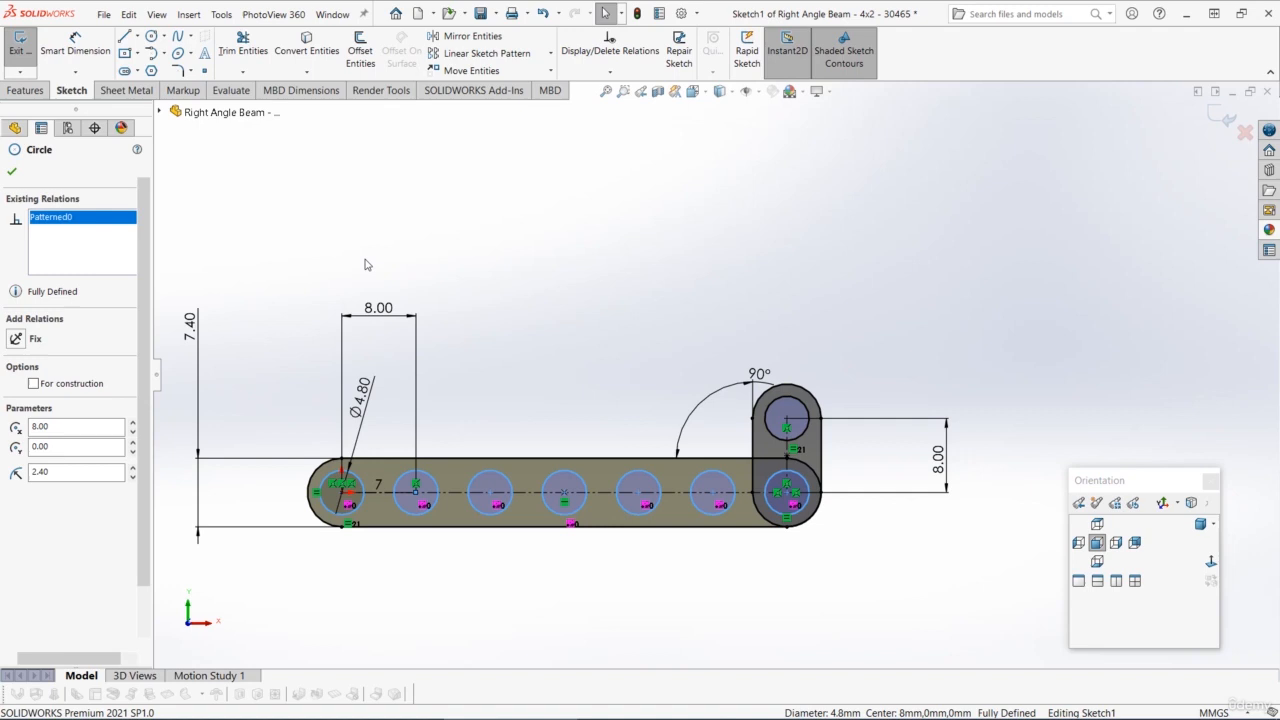
pyautogui.doubleClick(380, 488)
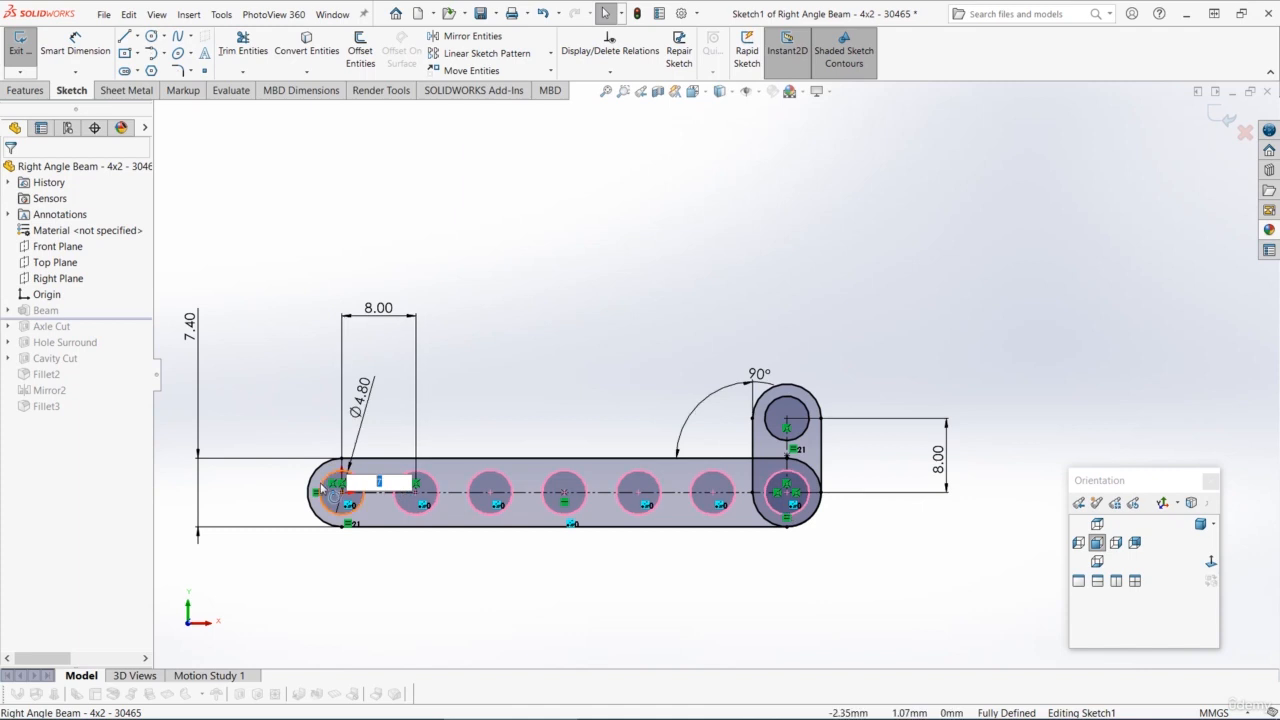
pyautogui.write('4')
pyautogui.press('Return')
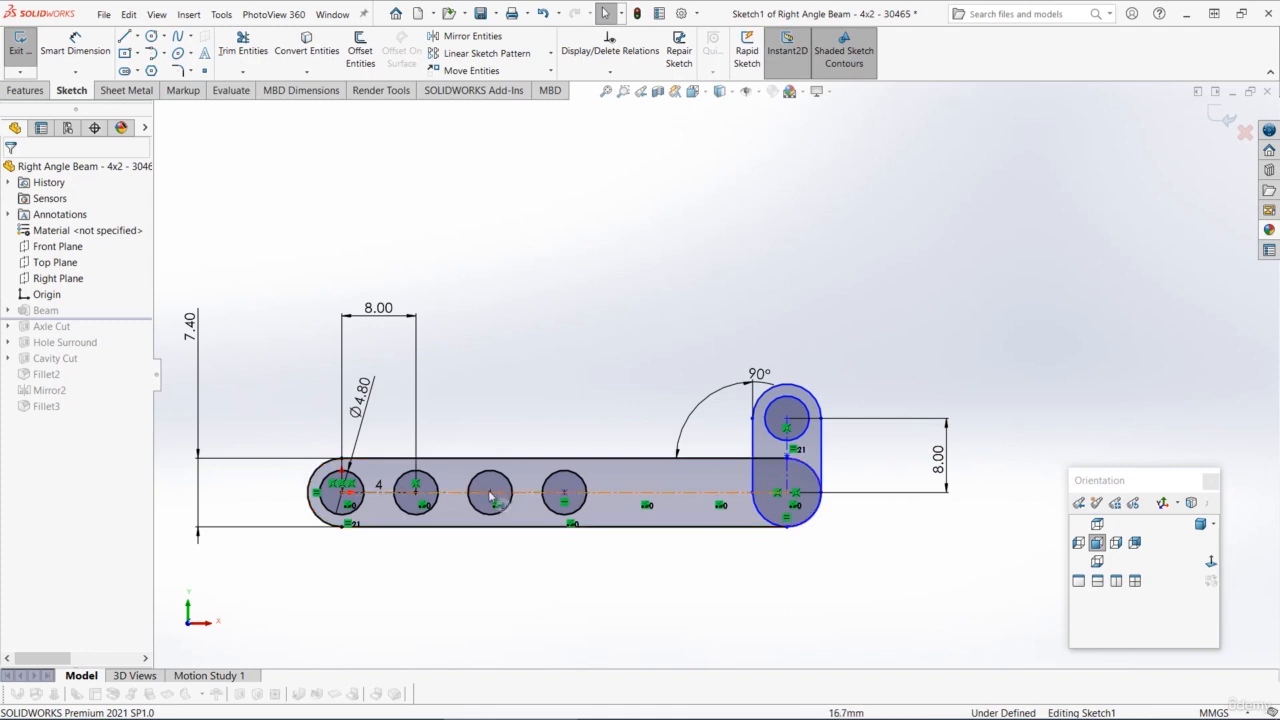
# Move the slots' shared corner centre point onto the fourth hole's centre, 24 mm from the origin, and exit the sketch
pyautogui.scroll(-3, 490, 496)
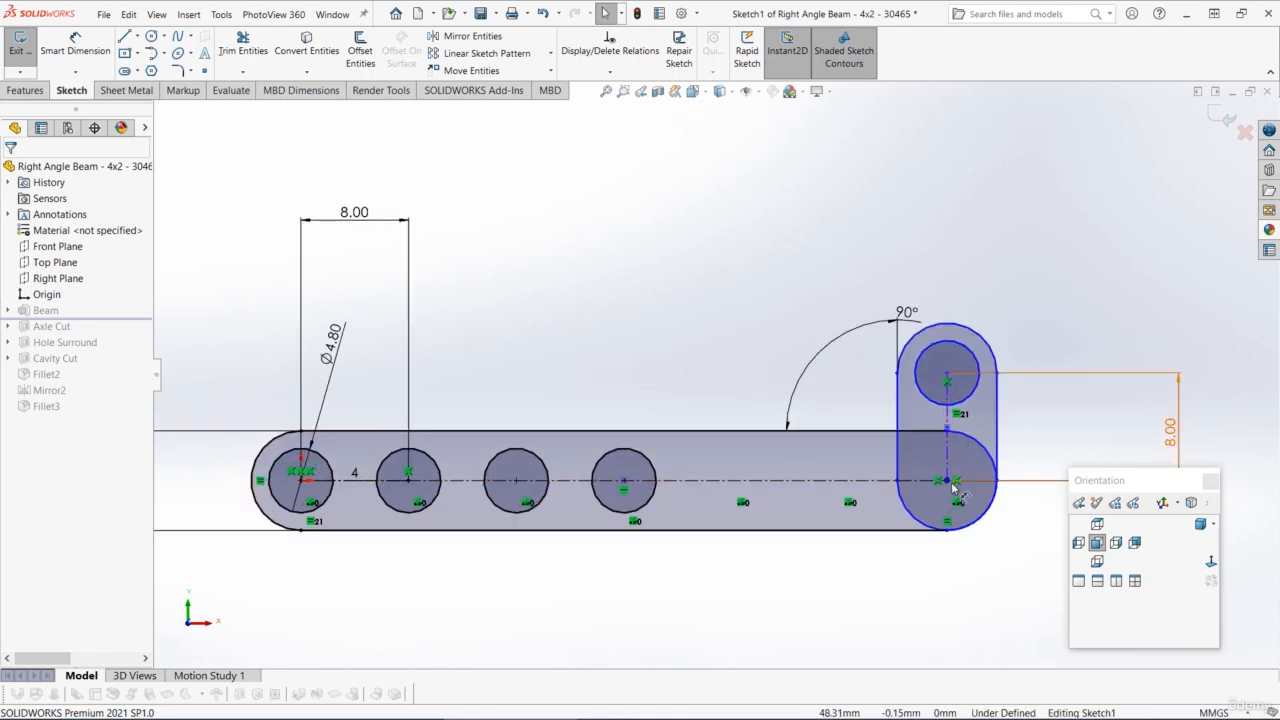
pyautogui.moveTo(952, 484); pyautogui.dragTo(626, 484)
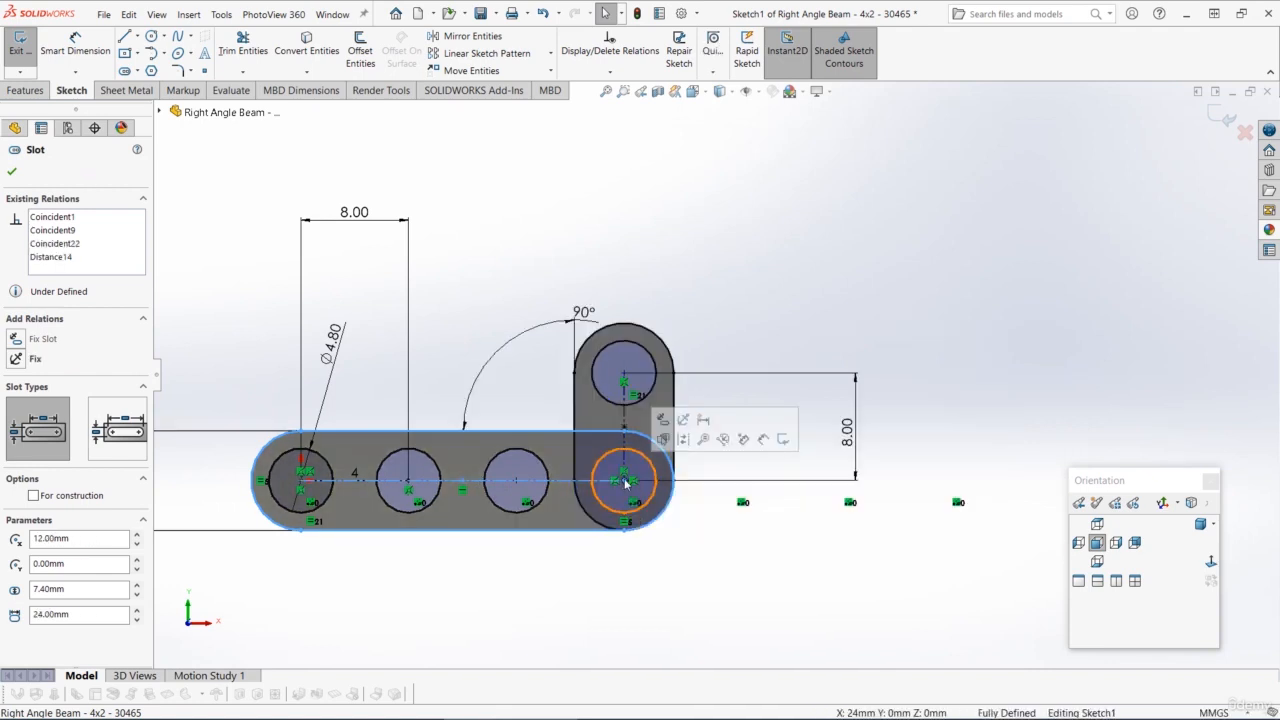
pyautogui.click(518, 262)
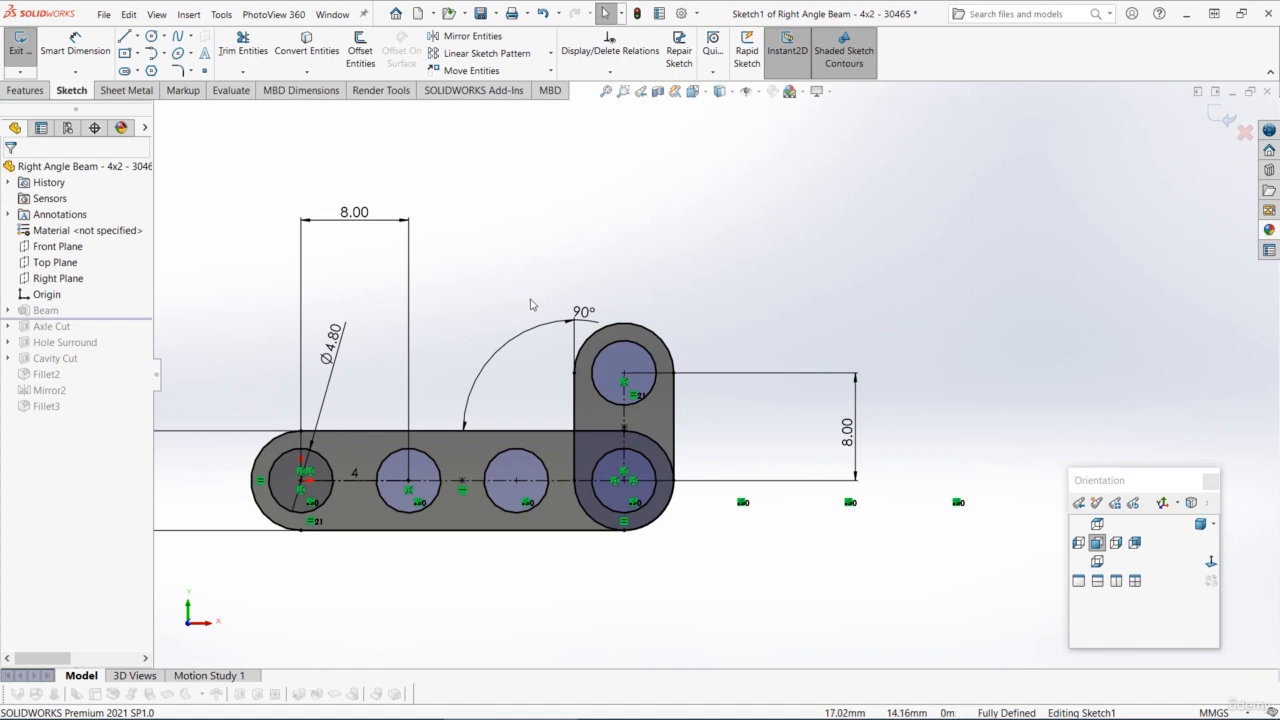
pyautogui.scroll(3, 513, 349)
pyautogui.scroll(-2, 499, 384)
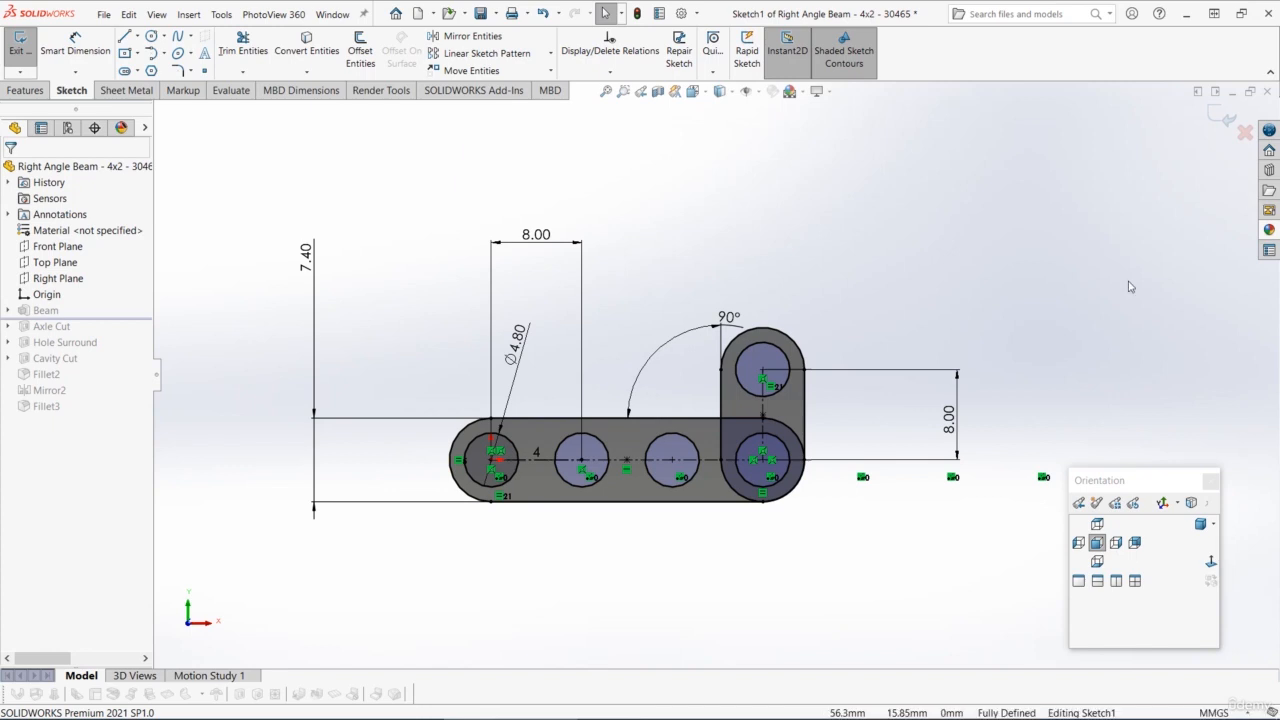
pyautogui.click(1222, 119)
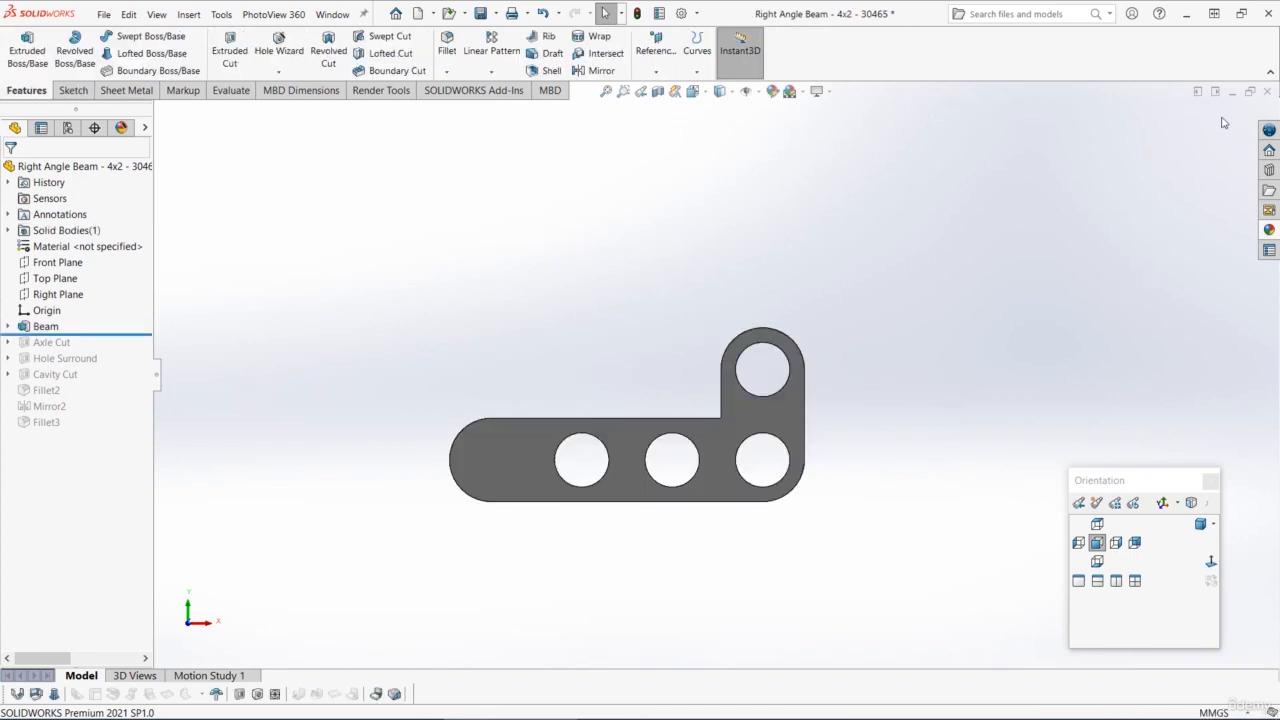
pyautogui.moveTo(771, 443); pyautogui.dragTo(718, 364, button='middle')
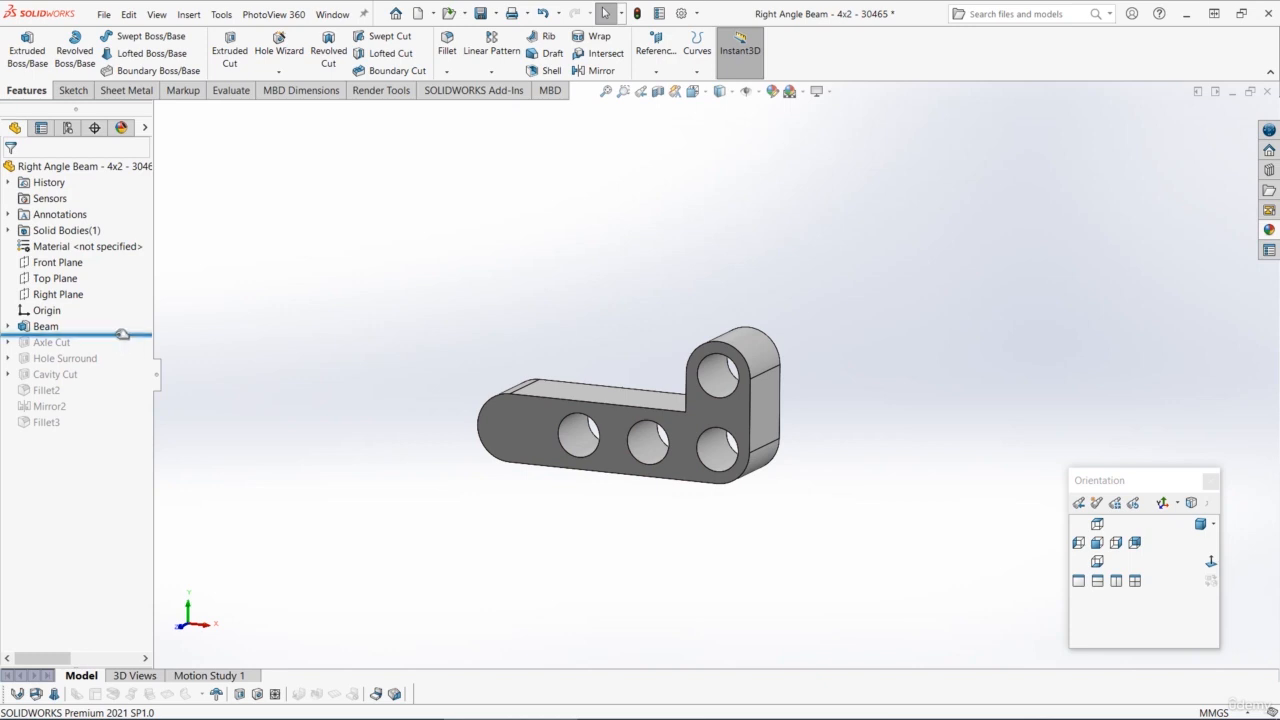
# Roll the feature history forward to include Axle Cut and inspect the cut at the beam's end
pyautogui.moveTo(122, 333); pyautogui.dragTo(122, 347)
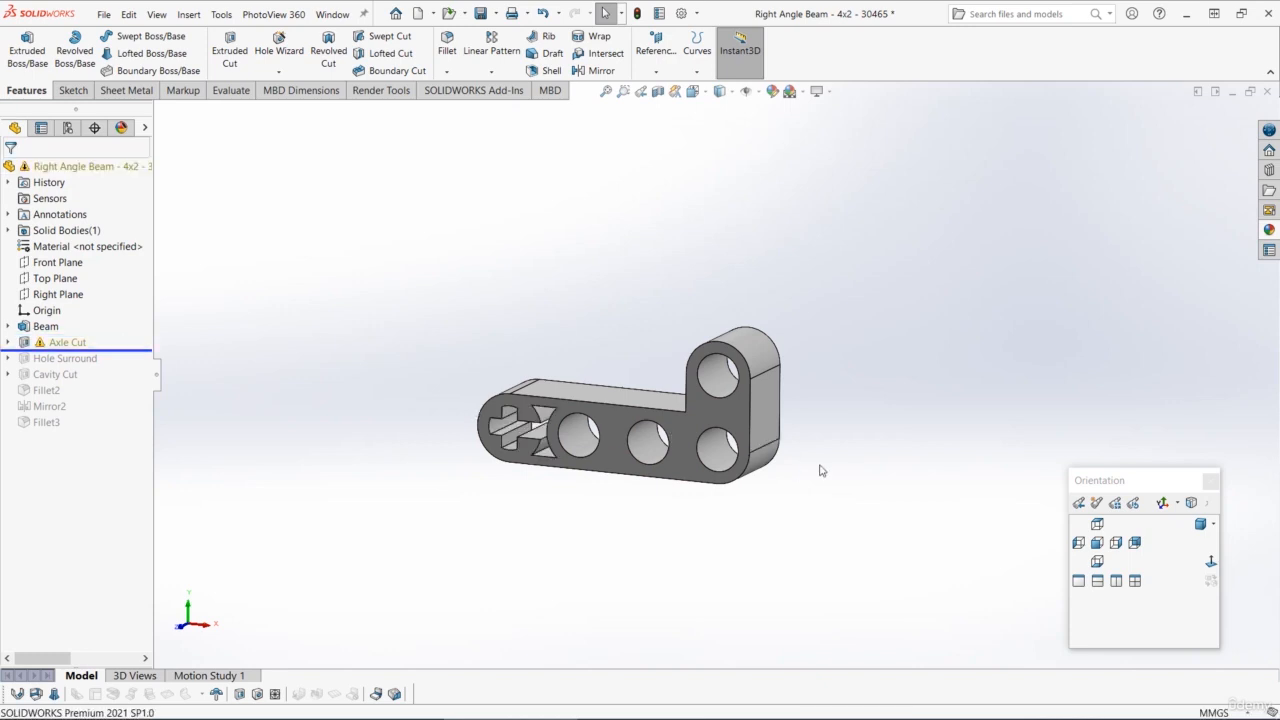
pyautogui.moveTo(668, 422); pyautogui.dragTo(683, 380, button='middle')
pyautogui.scroll(-2, 560, 450)
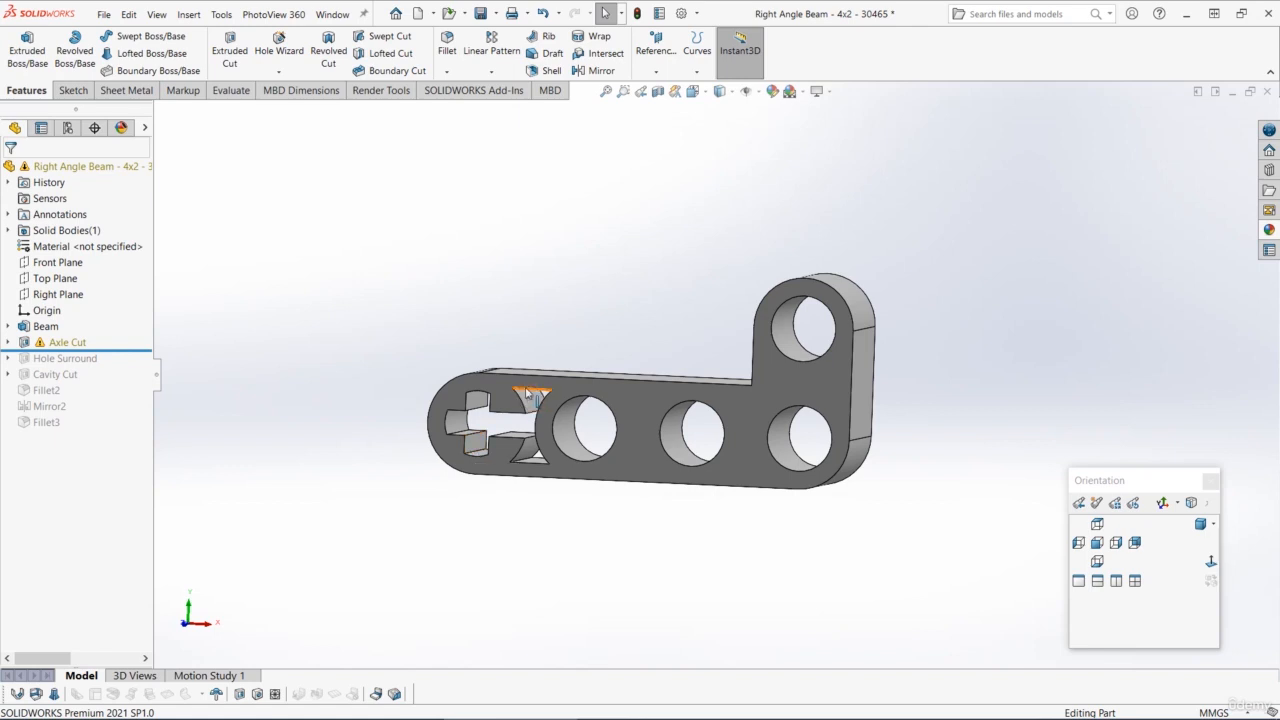
pyautogui.scroll(3, 837, 252)
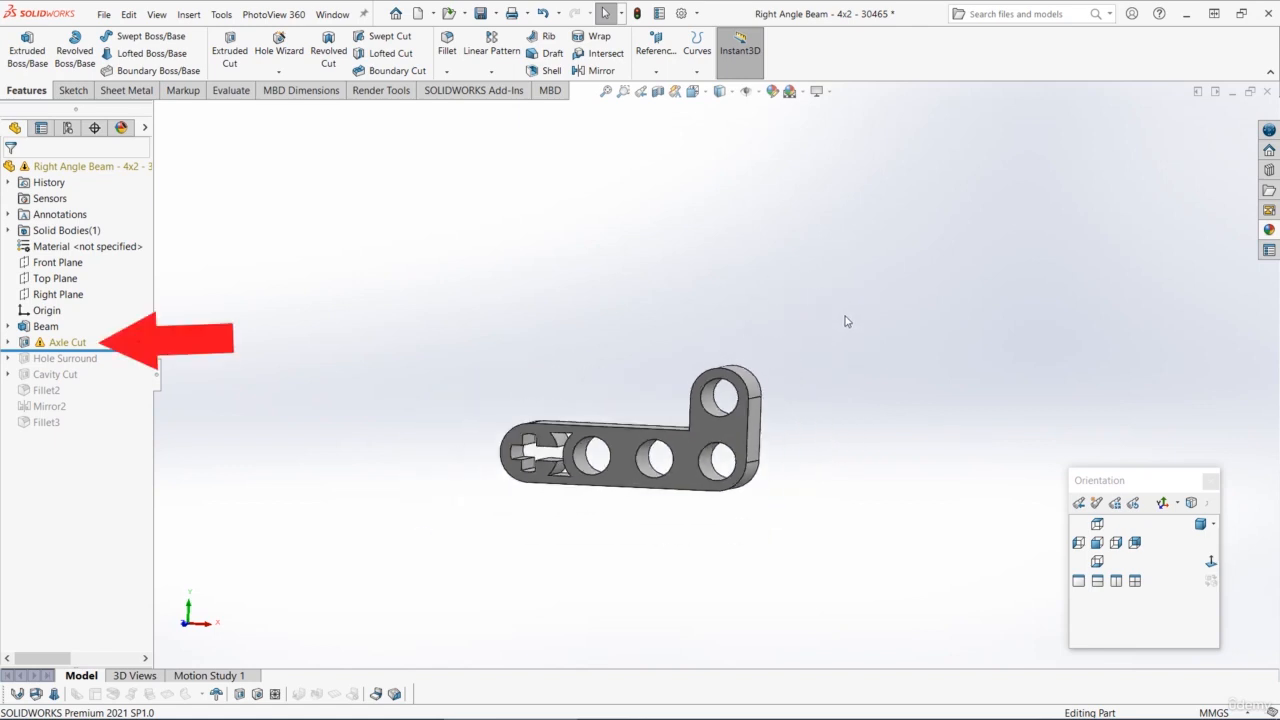
# Open the Axle Cut feature's sketch for editing in the front view
pyautogui.click(56, 343)
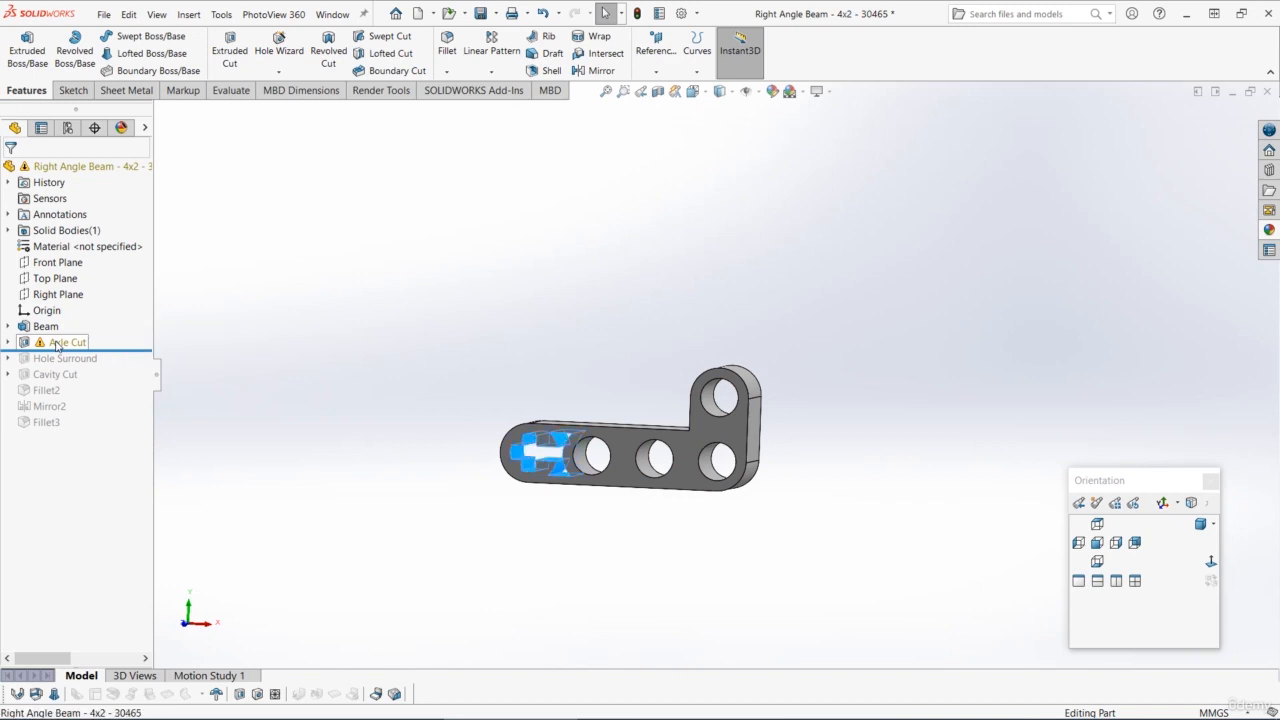
pyautogui.click(9, 343)
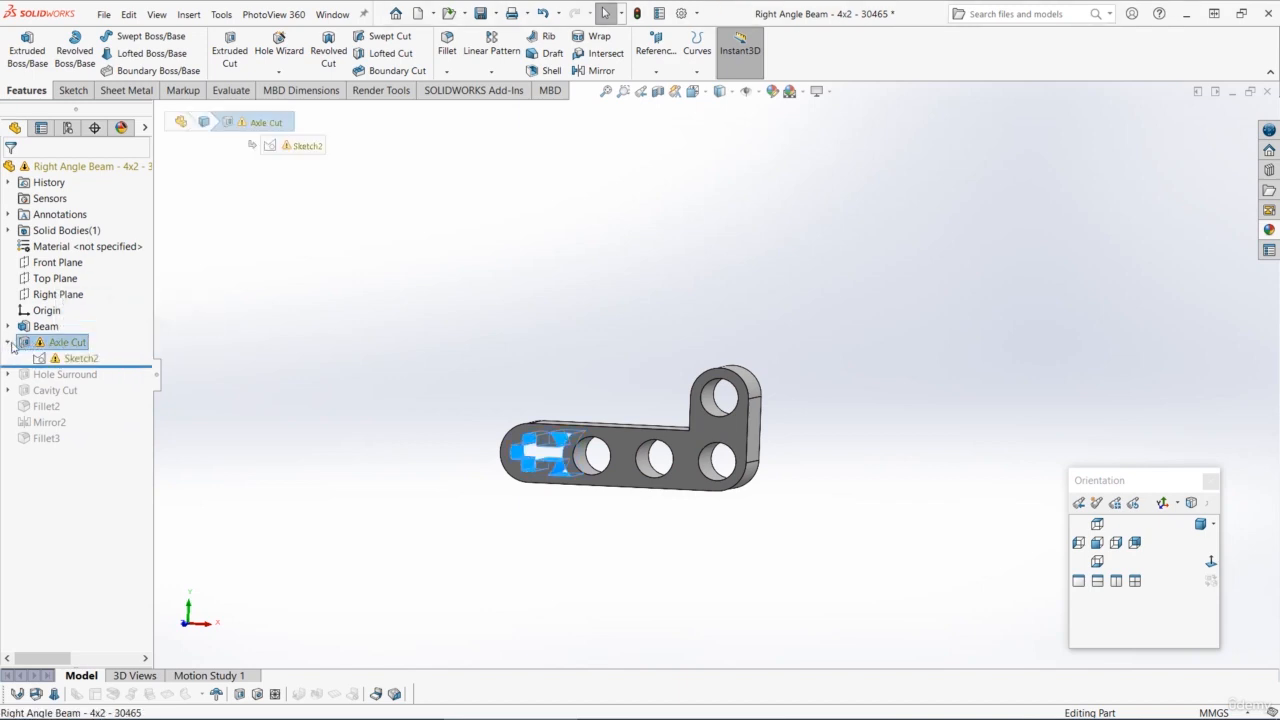
pyautogui.click(62, 358)
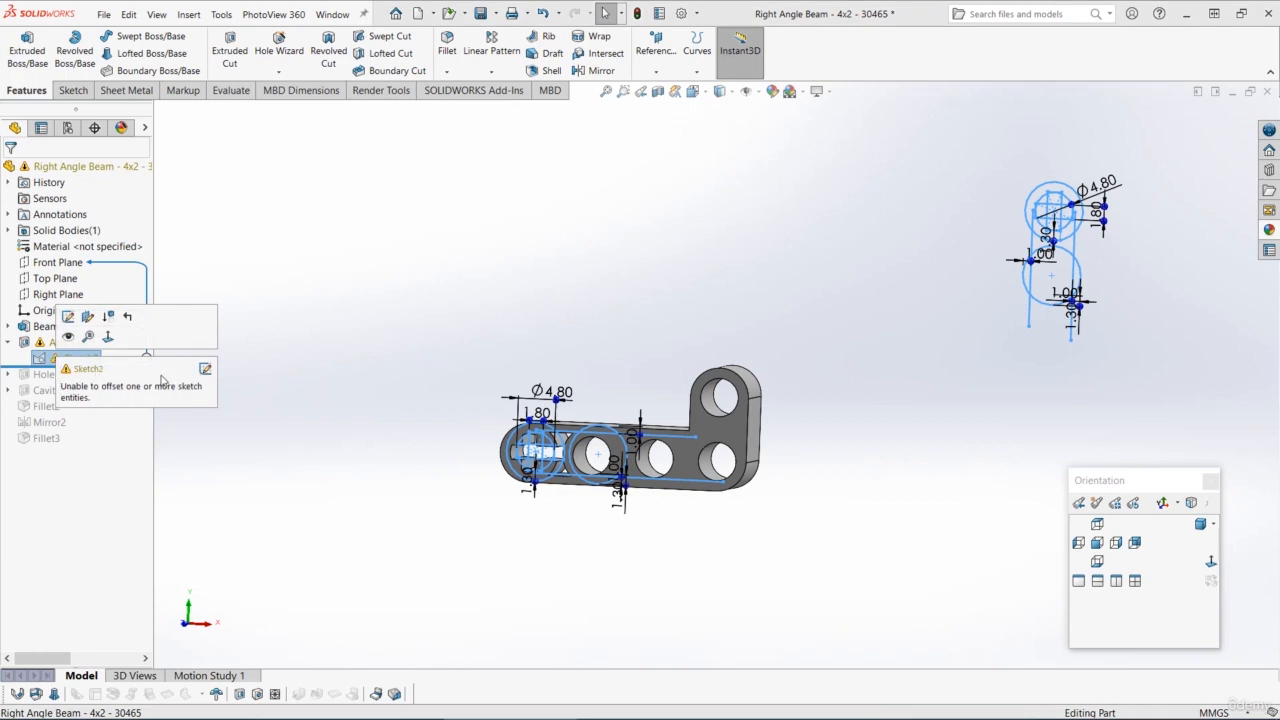
pyautogui.click(67, 318)
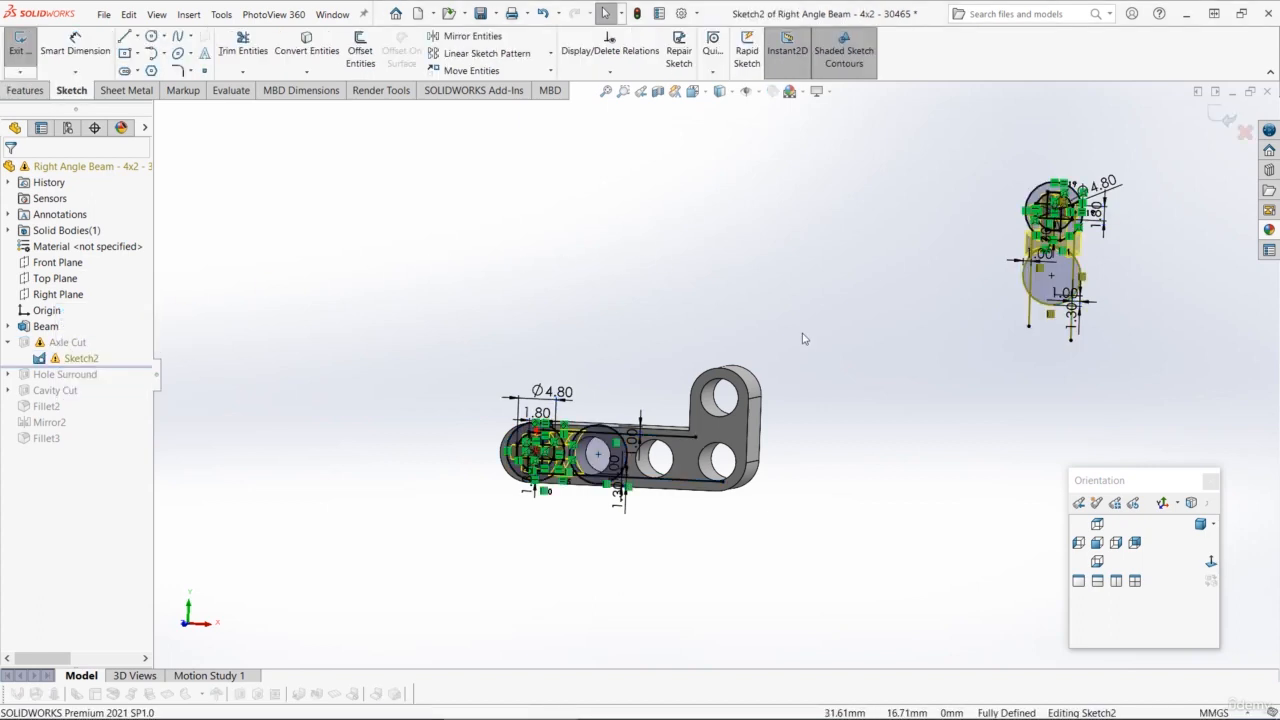
pyautogui.hotkey('ctrl', '1')
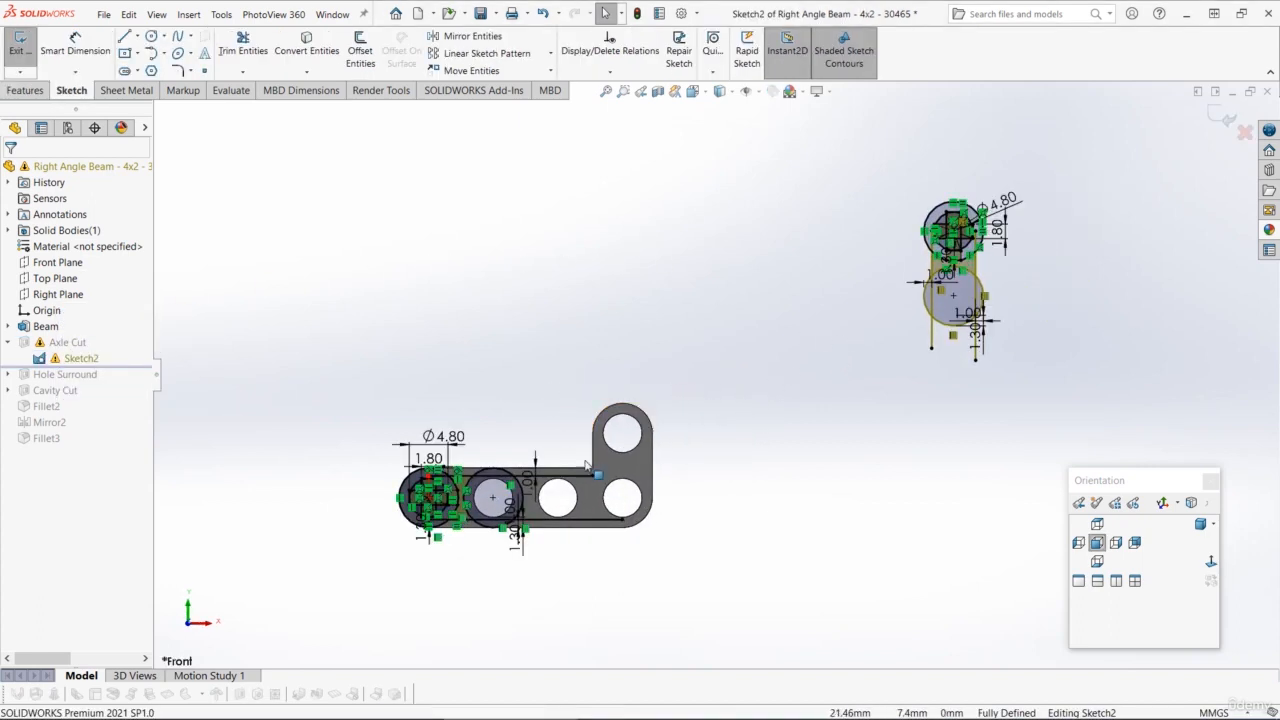
# Delete the detached axle hole profile away from the beam, including its circles, lines and dimensions, and accept removing the offset relations
pyautogui.scroll(-5, 468, 505)
pyautogui.scroll(1, 638, 352)
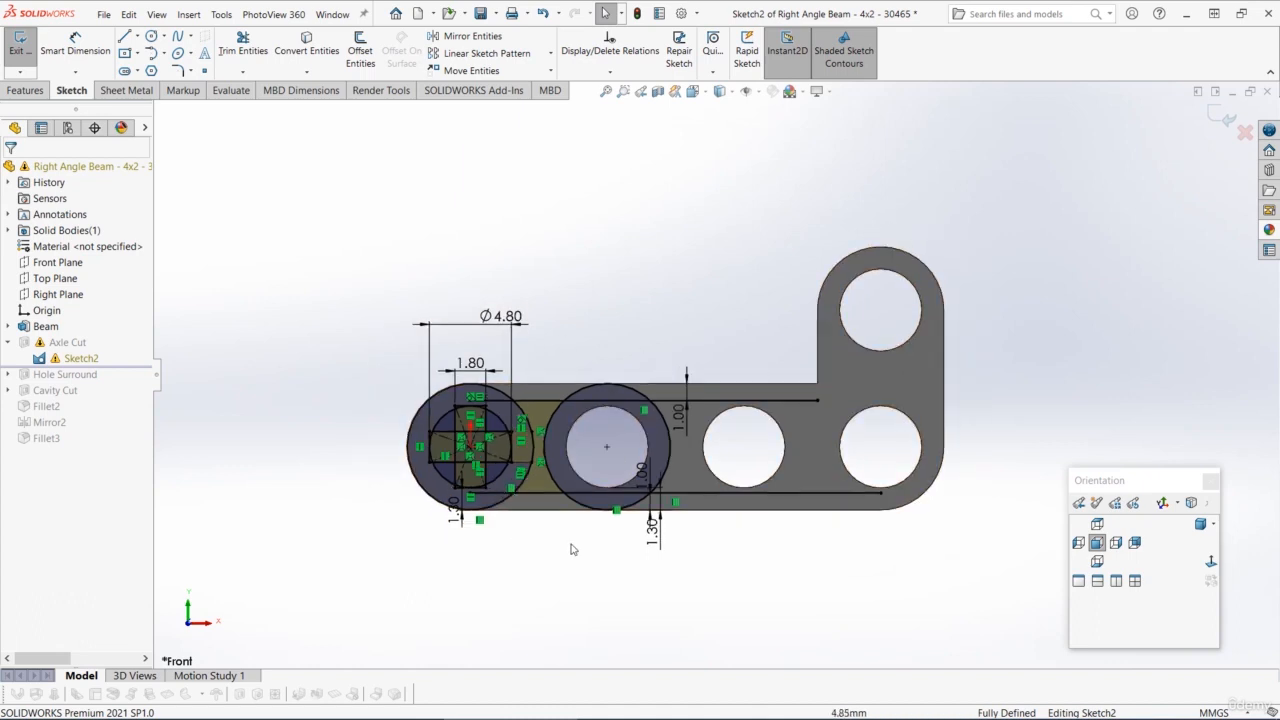
pyautogui.scroll(6, 723, 367)
pyautogui.scroll(-4, 1086, 180)
pyautogui.scroll(1, 809, 343)
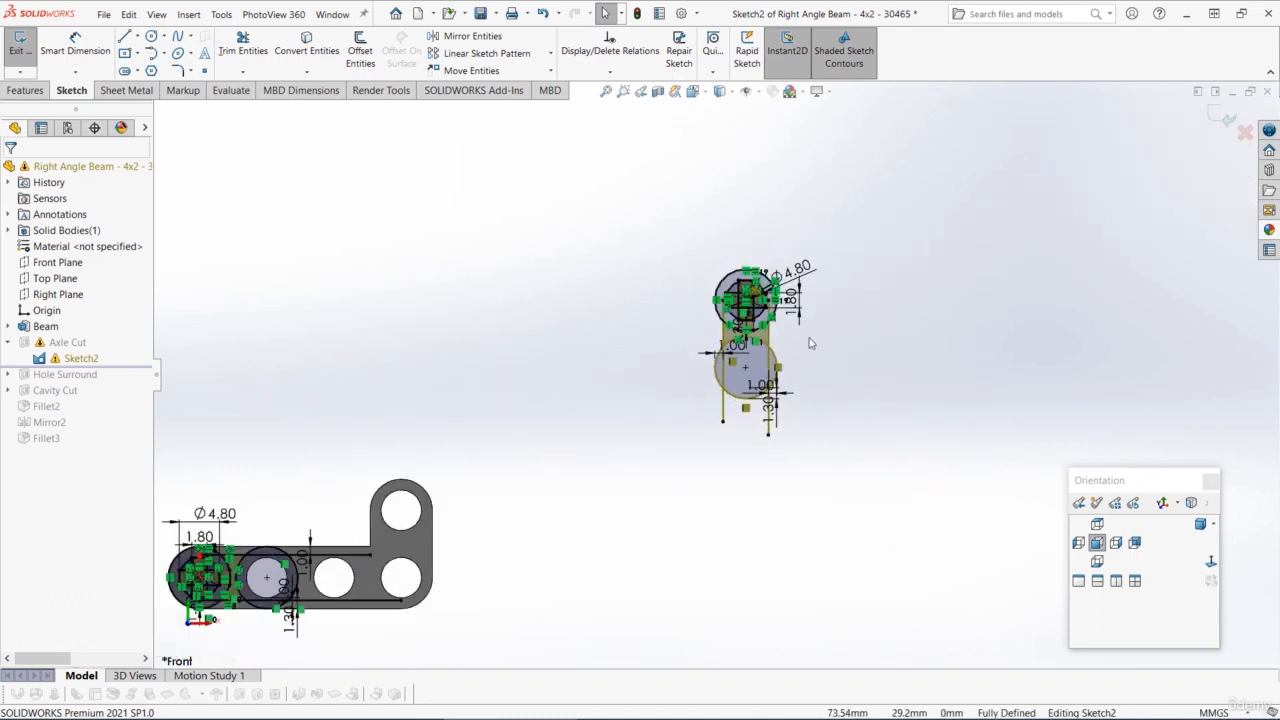
pyautogui.scroll(2, 790, 355)
pyautogui.scroll(-6, 720, 385)
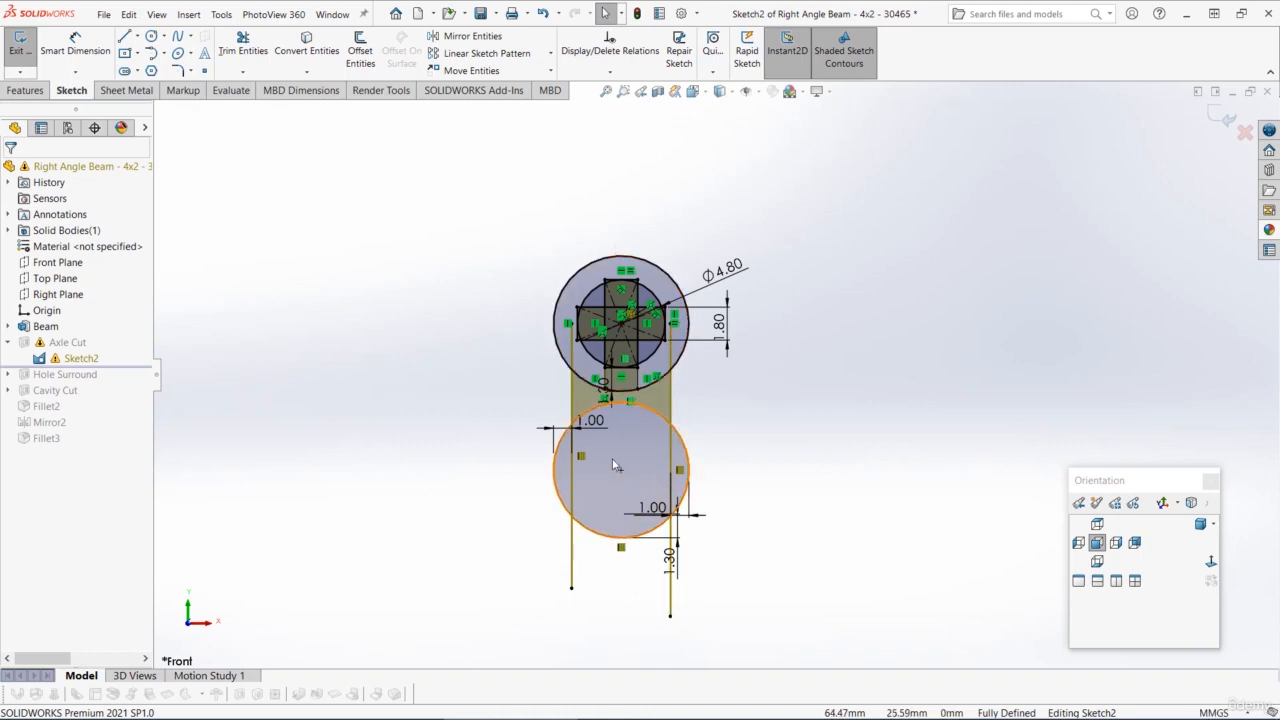
pyautogui.scroll(3, 516, 398)
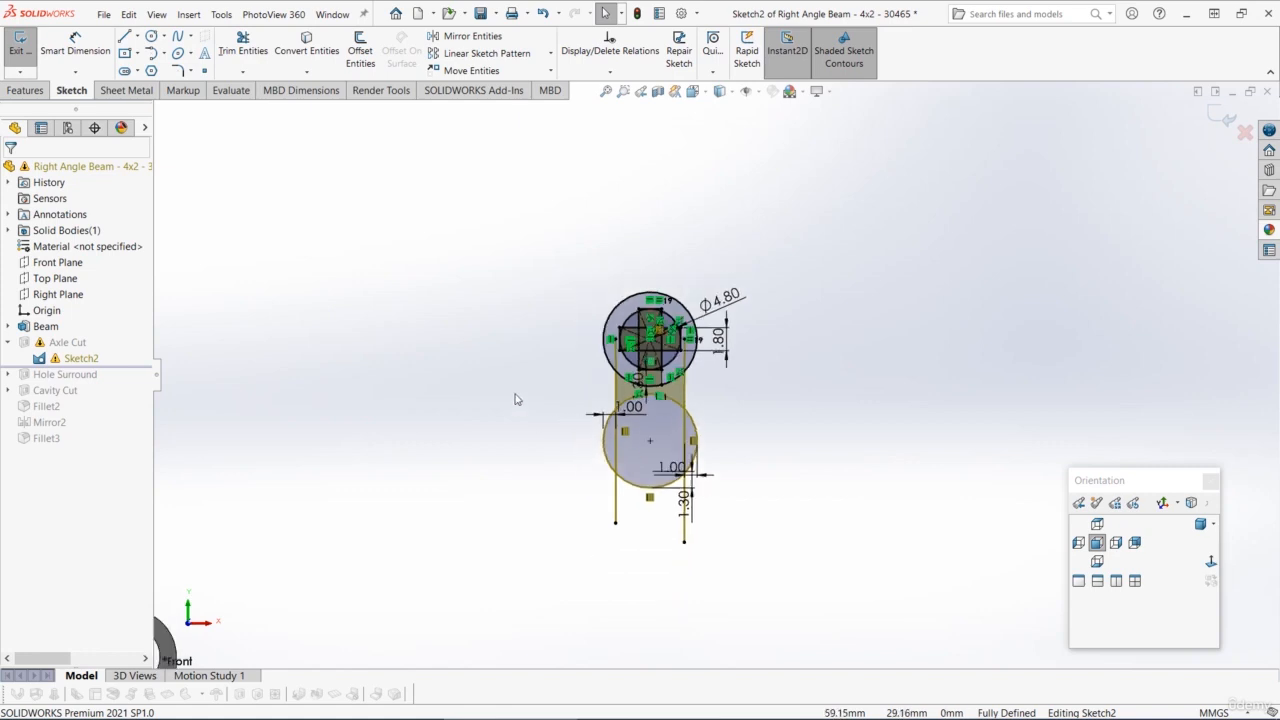
pyautogui.moveTo(794, 546); pyautogui.dragTo(503, 225)
pyautogui.press('Delete')
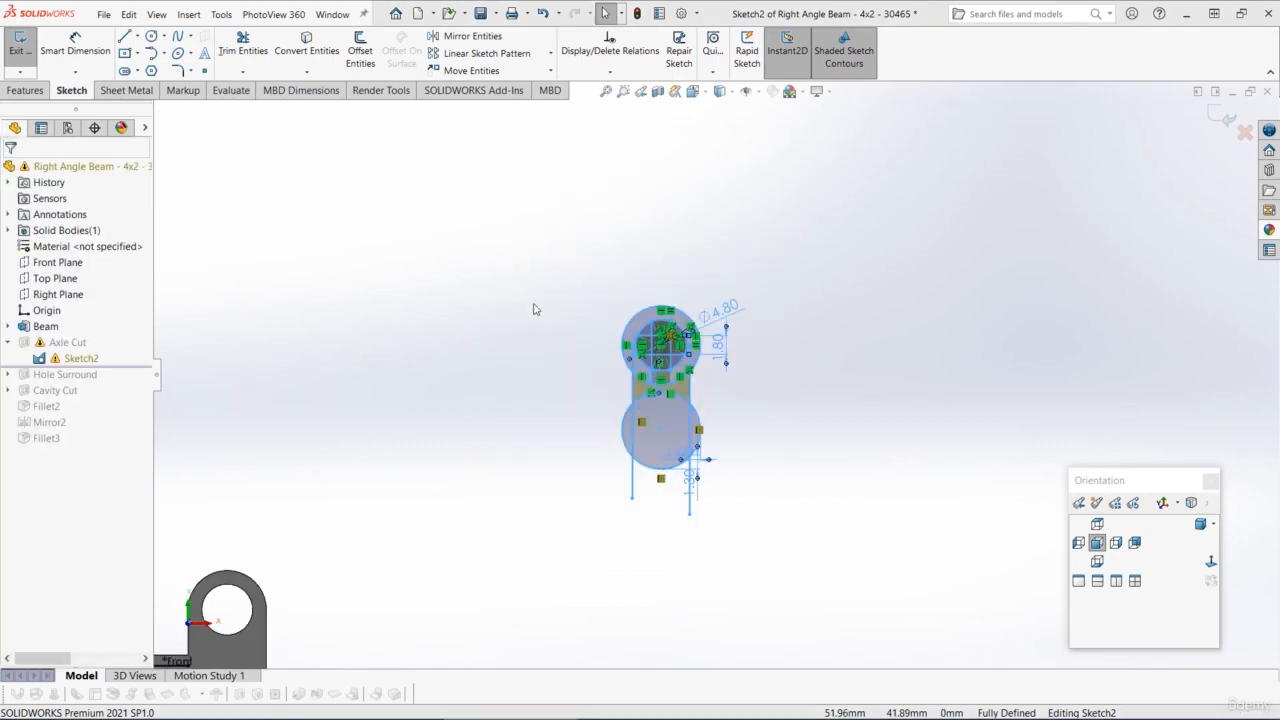
pyautogui.click(679, 377)
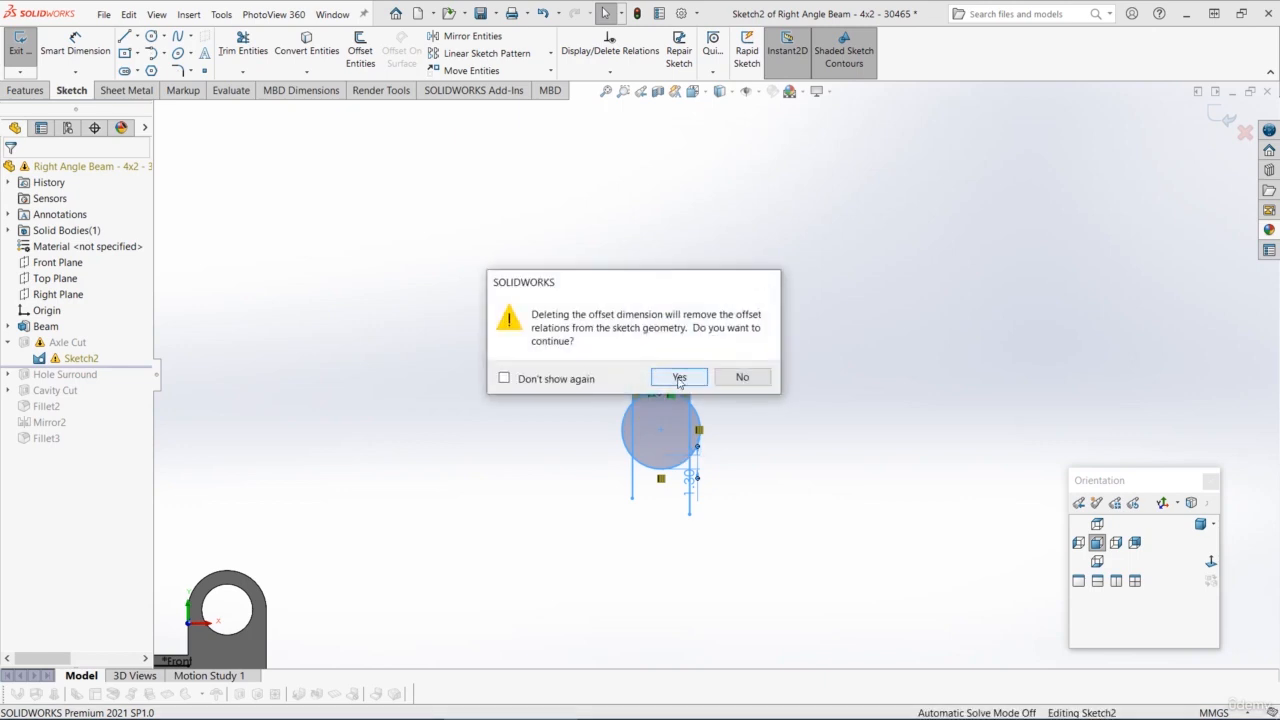
pyautogui.click(680, 378)
pyautogui.click(680, 378)
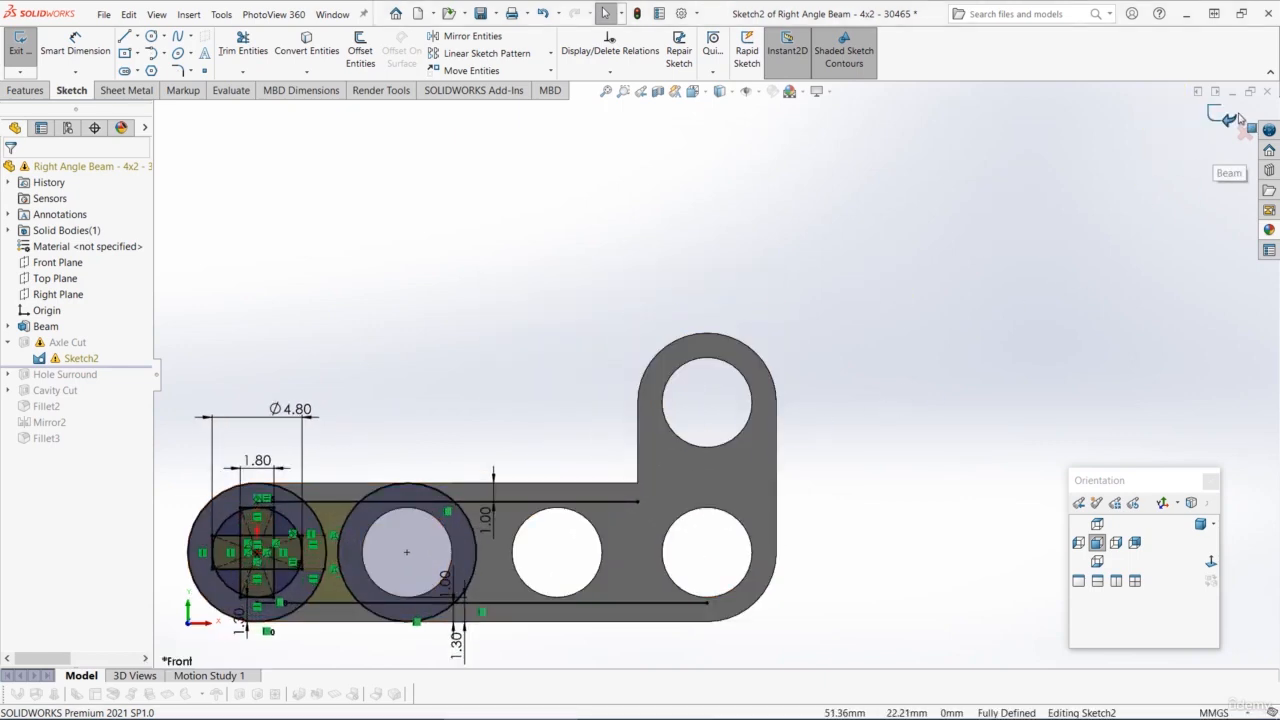
# Exit the Axle Cut sketch and roll the feature history forward to include Hole Surround
pyautogui.click(1226, 117)
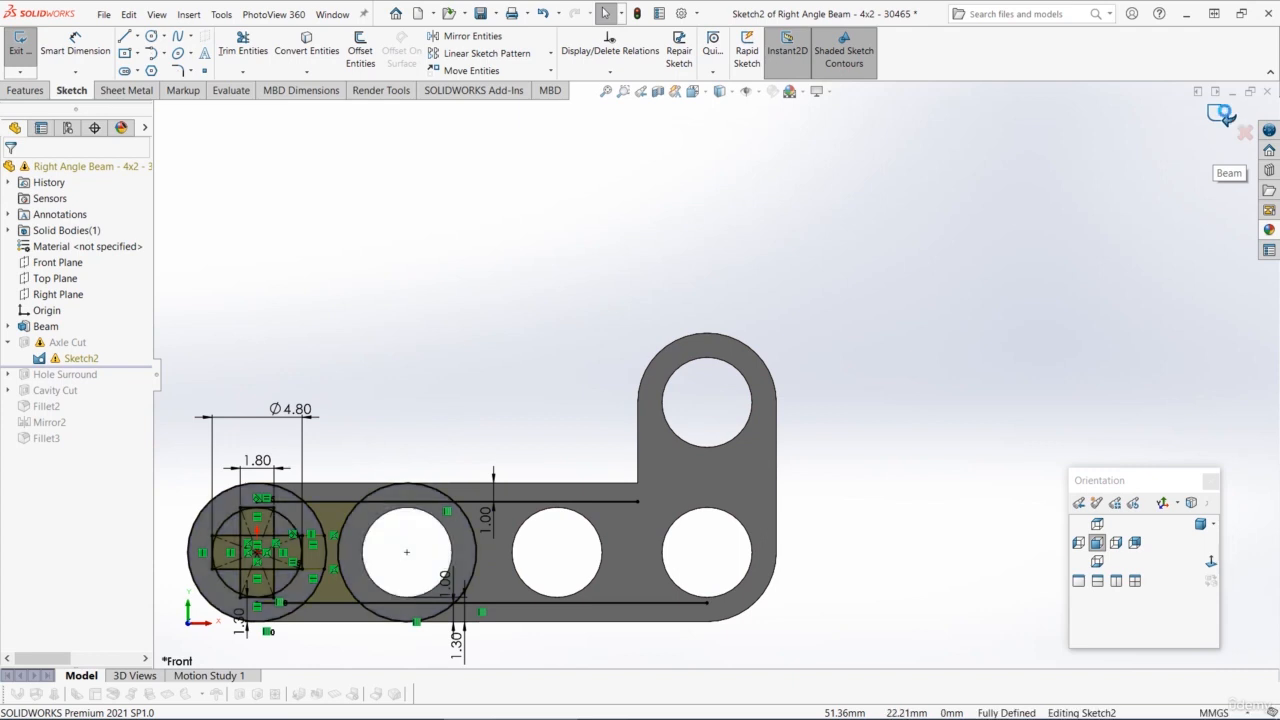
pyautogui.click(8, 342)
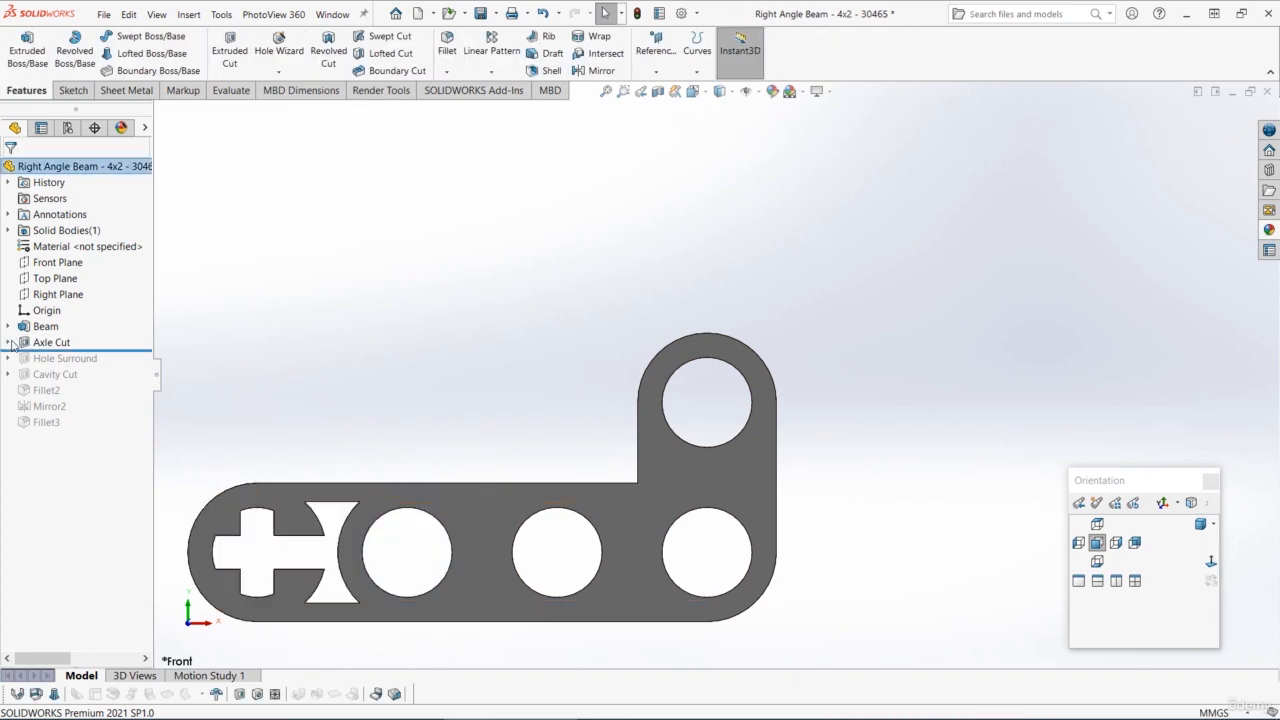
pyautogui.moveTo(418, 354); pyautogui.dragTo(438, 411, button='middle')
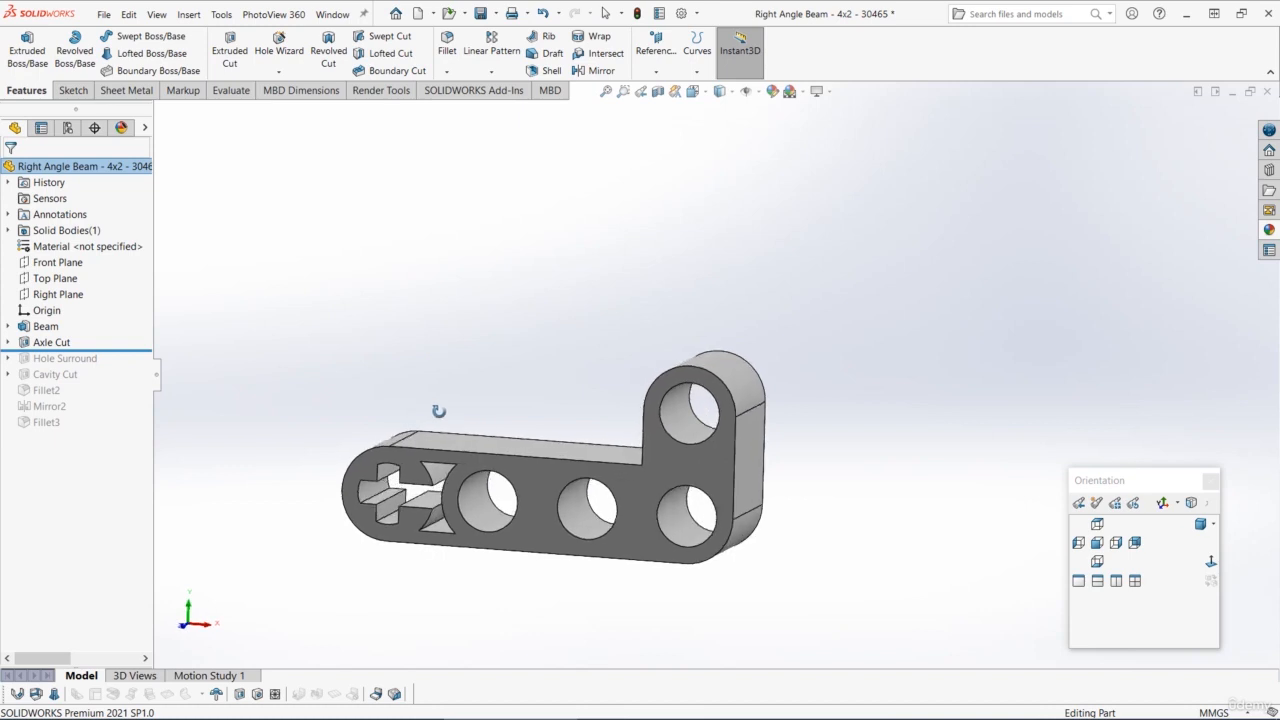
pyautogui.moveTo(123, 350); pyautogui.dragTo(128, 366)
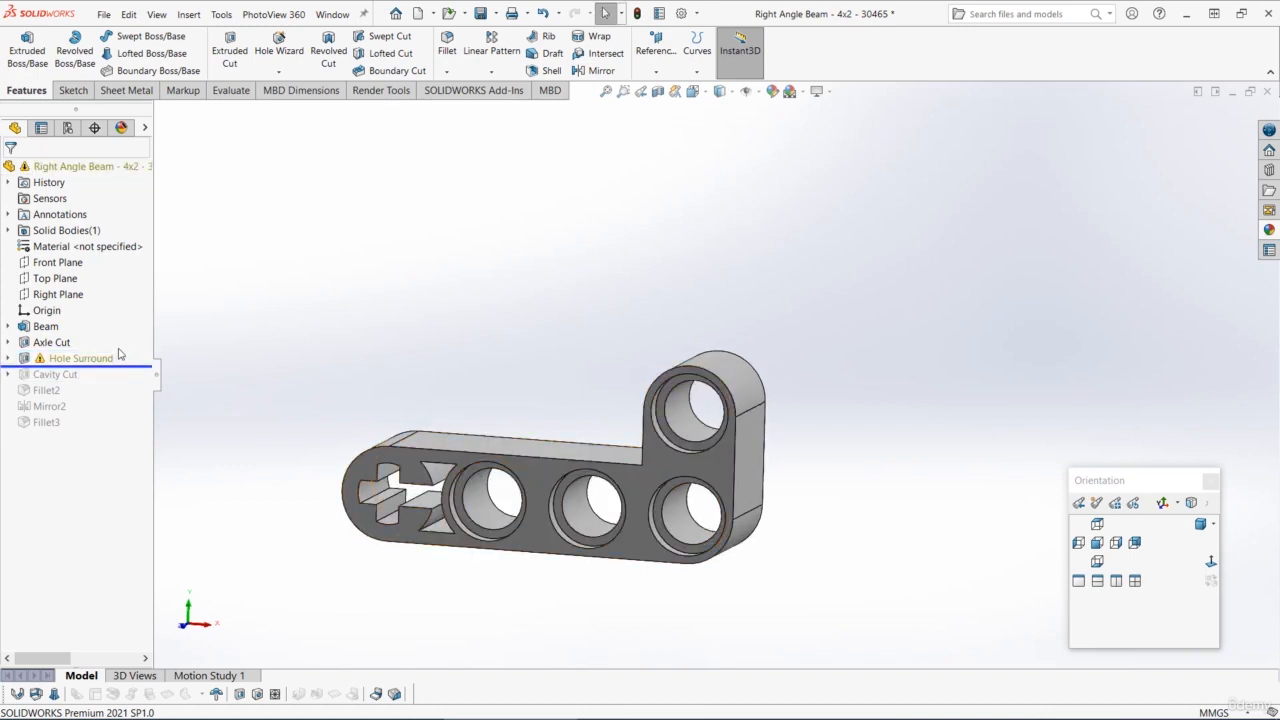
# Open the Hole Surround feature's sketch for editing and orient the view normal to it
pyautogui.click(8, 361)
pyautogui.click(68, 376)
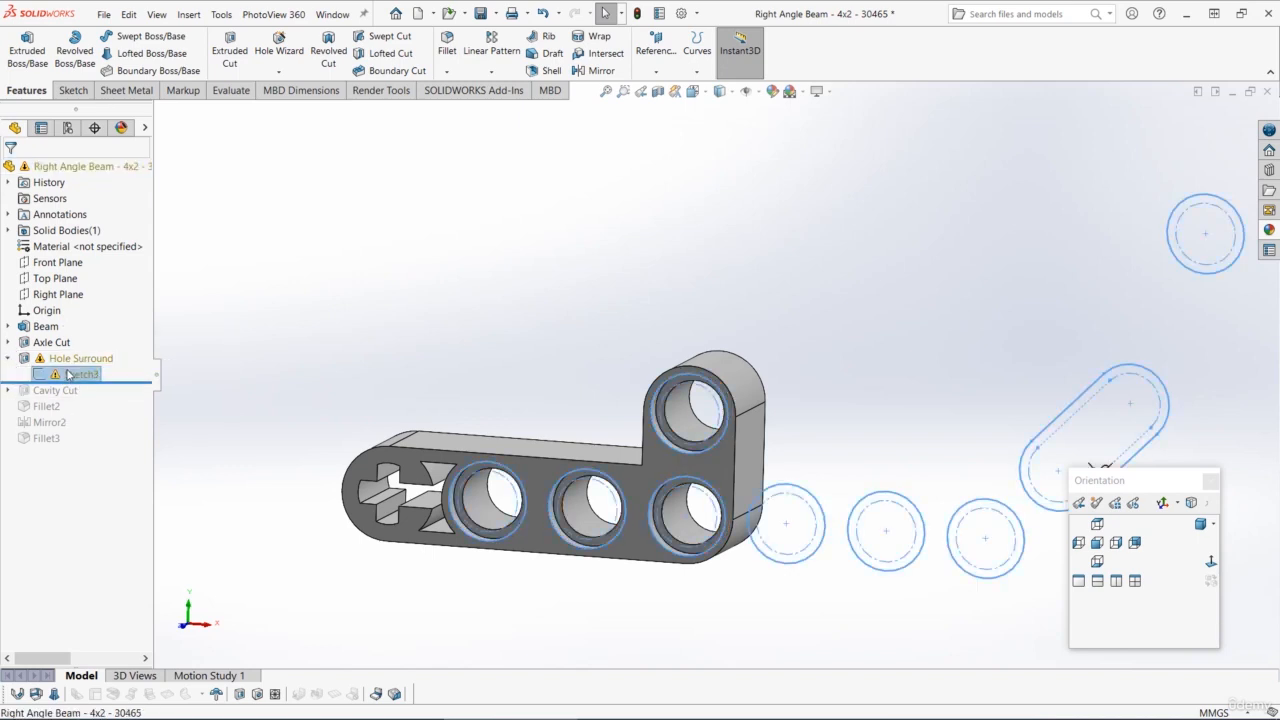
pyautogui.click(79, 334)
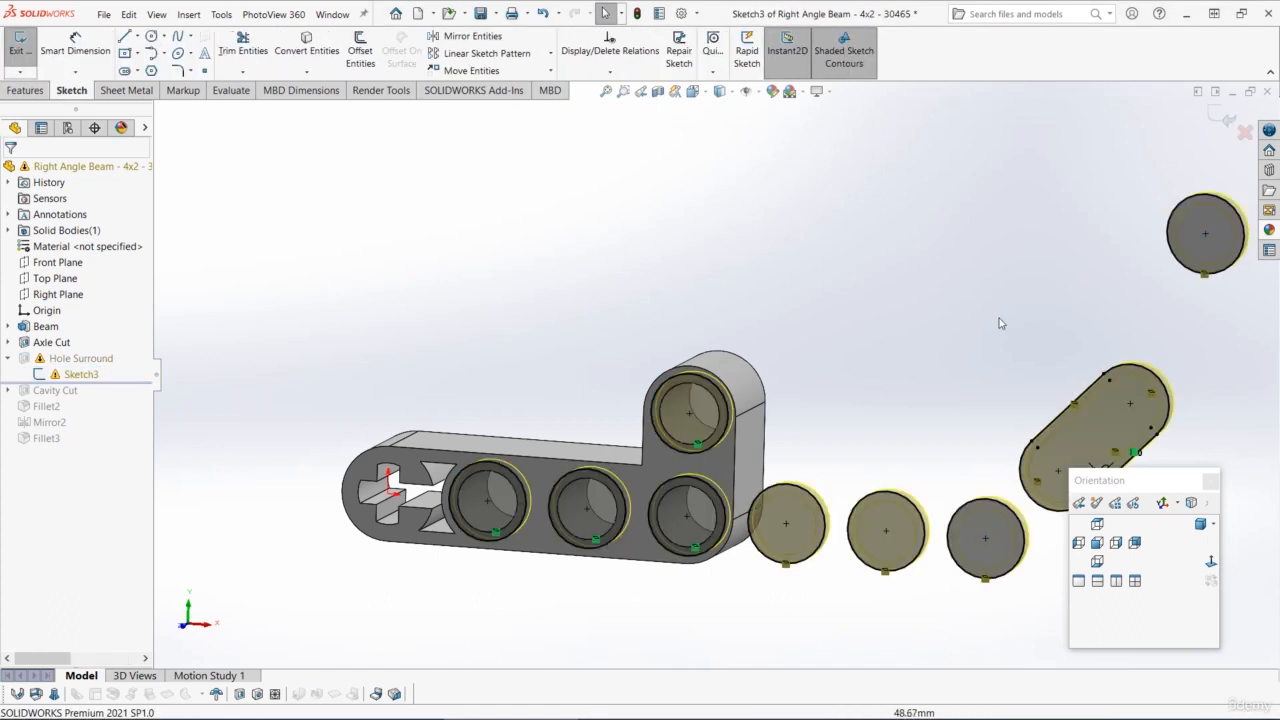
pyautogui.scroll(2, 998, 323)
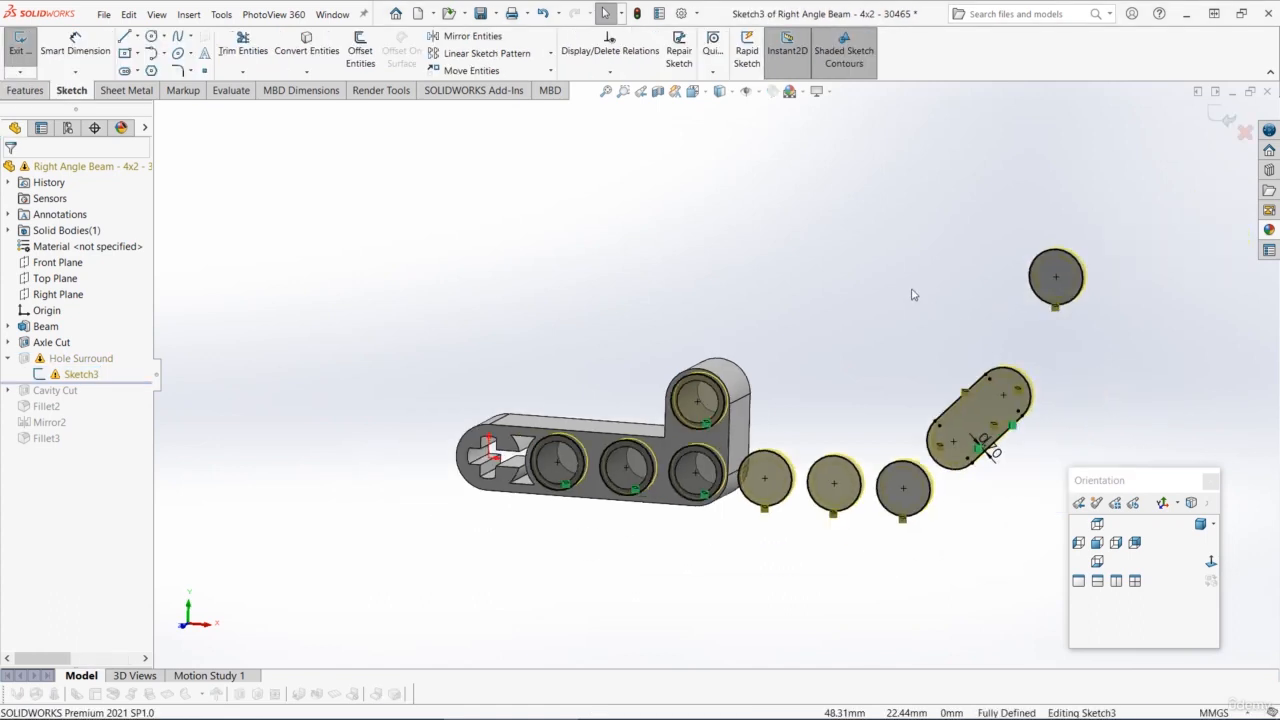
pyautogui.hotkey('ctrl', '8')
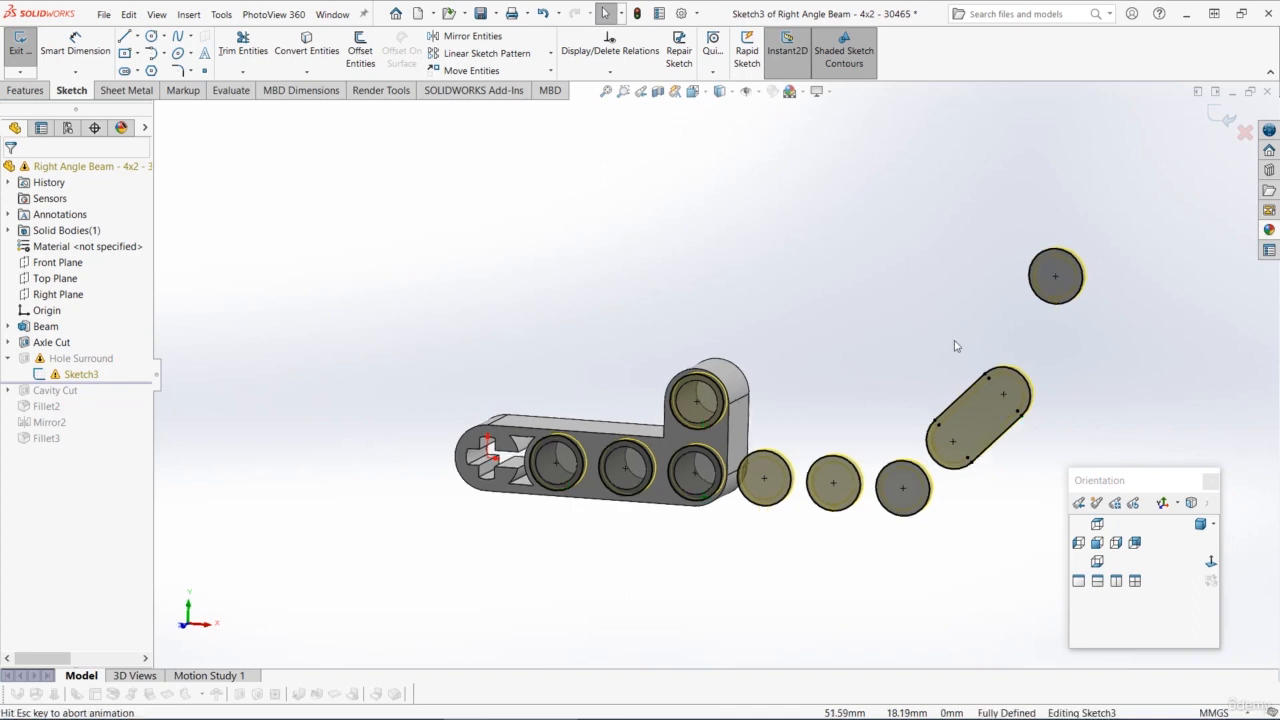
# Delete the detached circles and slanted slot profile outside the beam from the Hole Surround sketch
pyautogui.scroll(-3, 1010, 388)
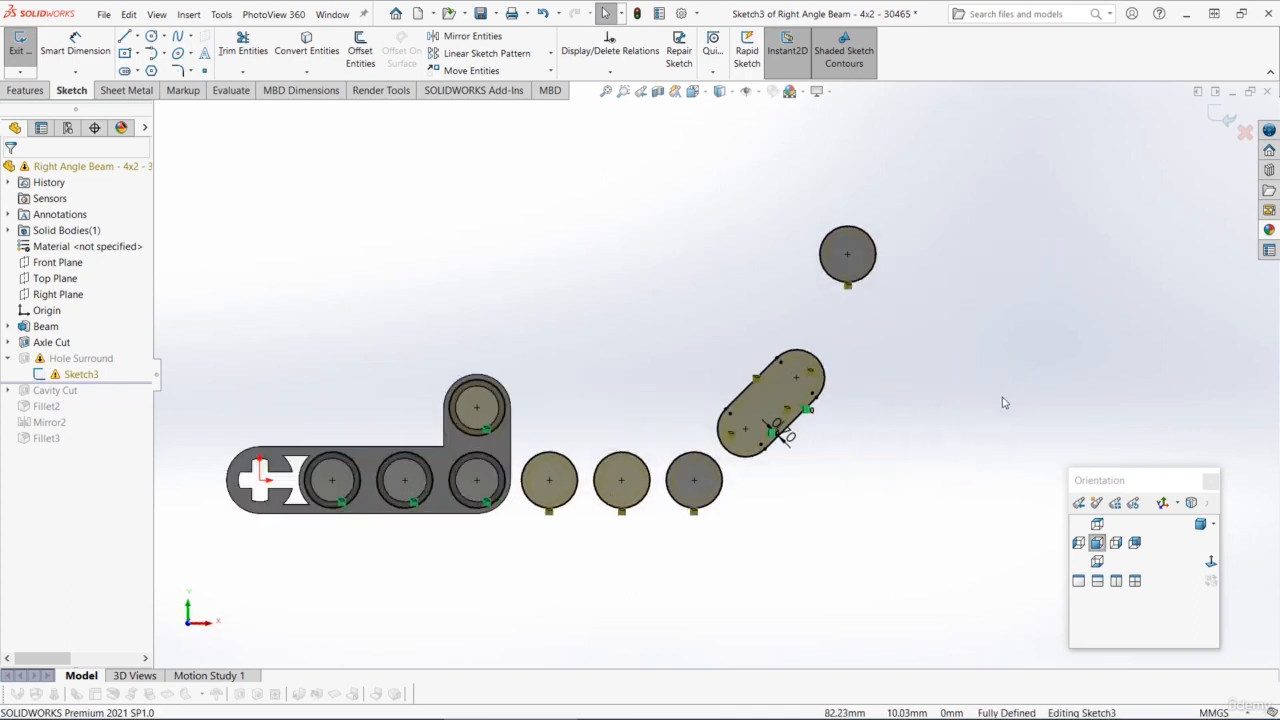
pyautogui.moveTo(955, 563); pyautogui.dragTo(521, 166)
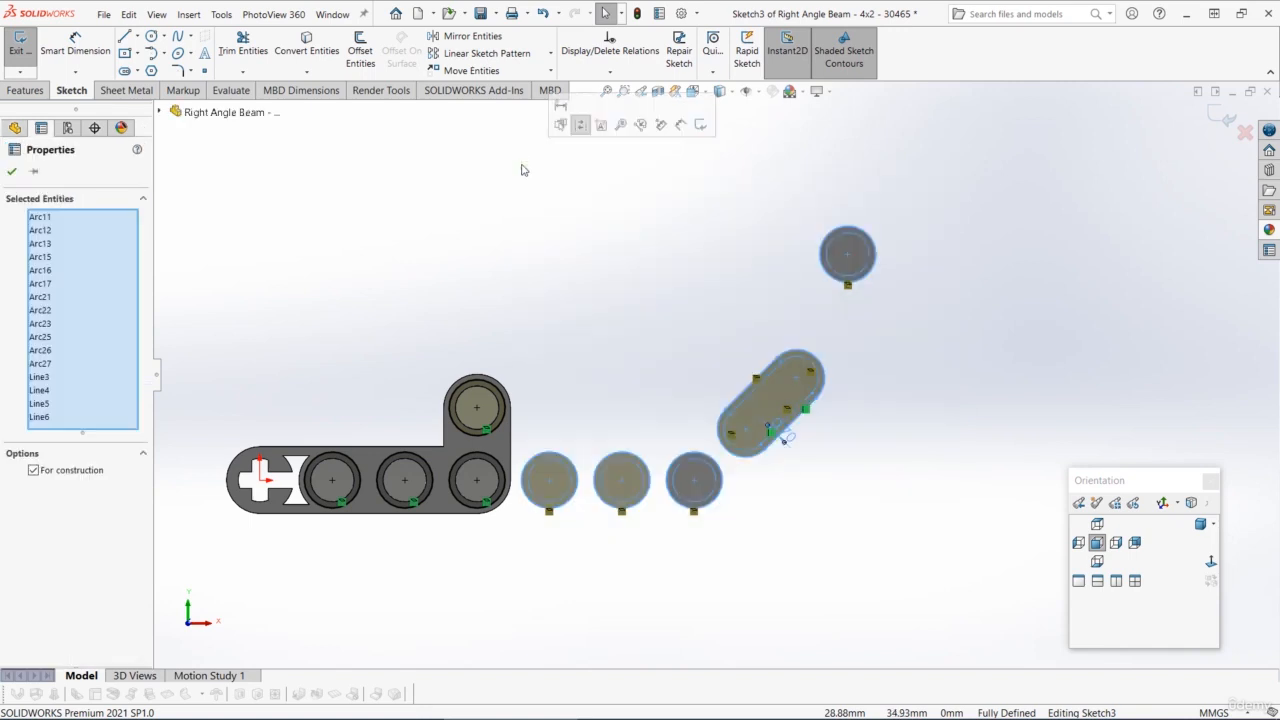
pyautogui.press('Delete')
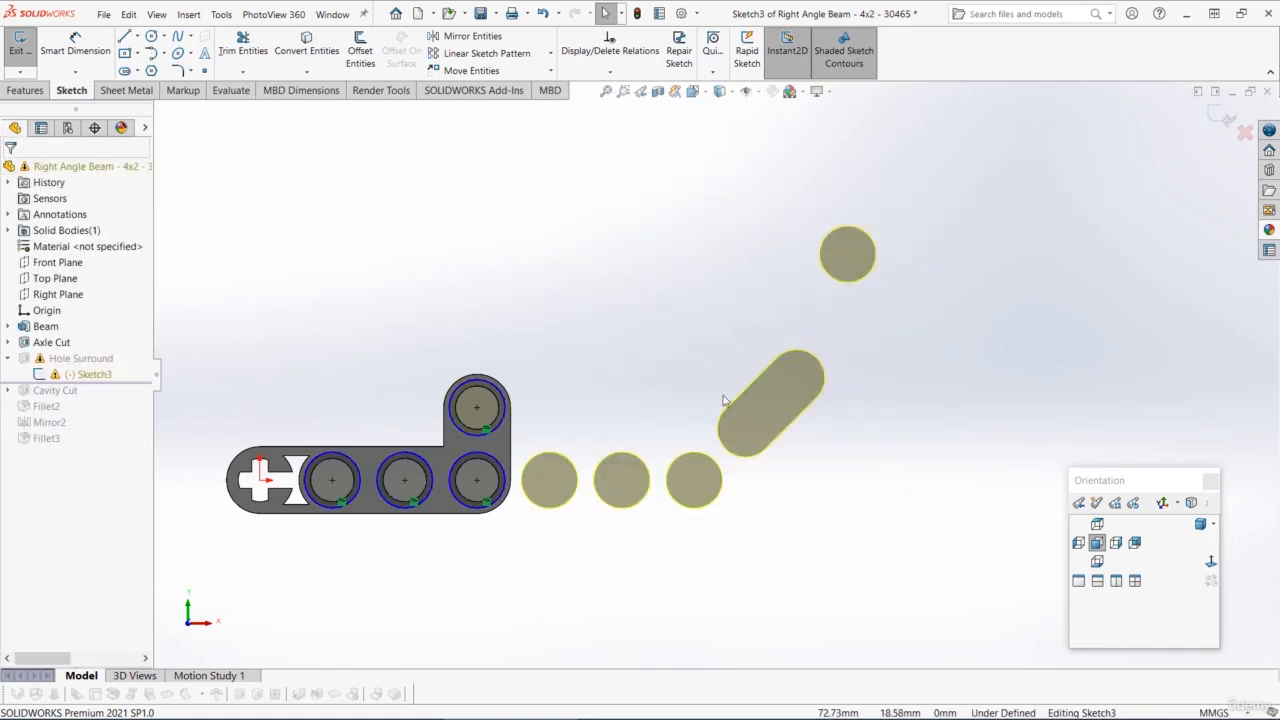
pyautogui.scroll(-3, 227, 478)
pyautogui.click(412, 481)
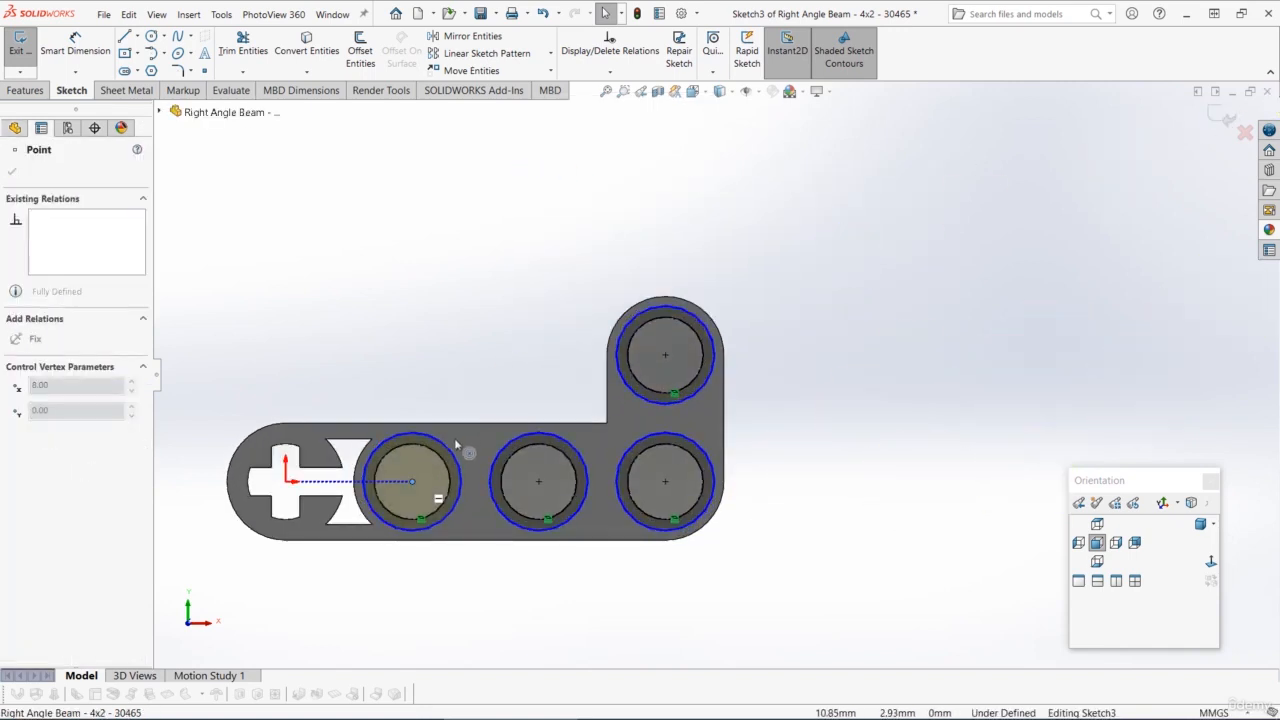
pyautogui.click(455, 443)
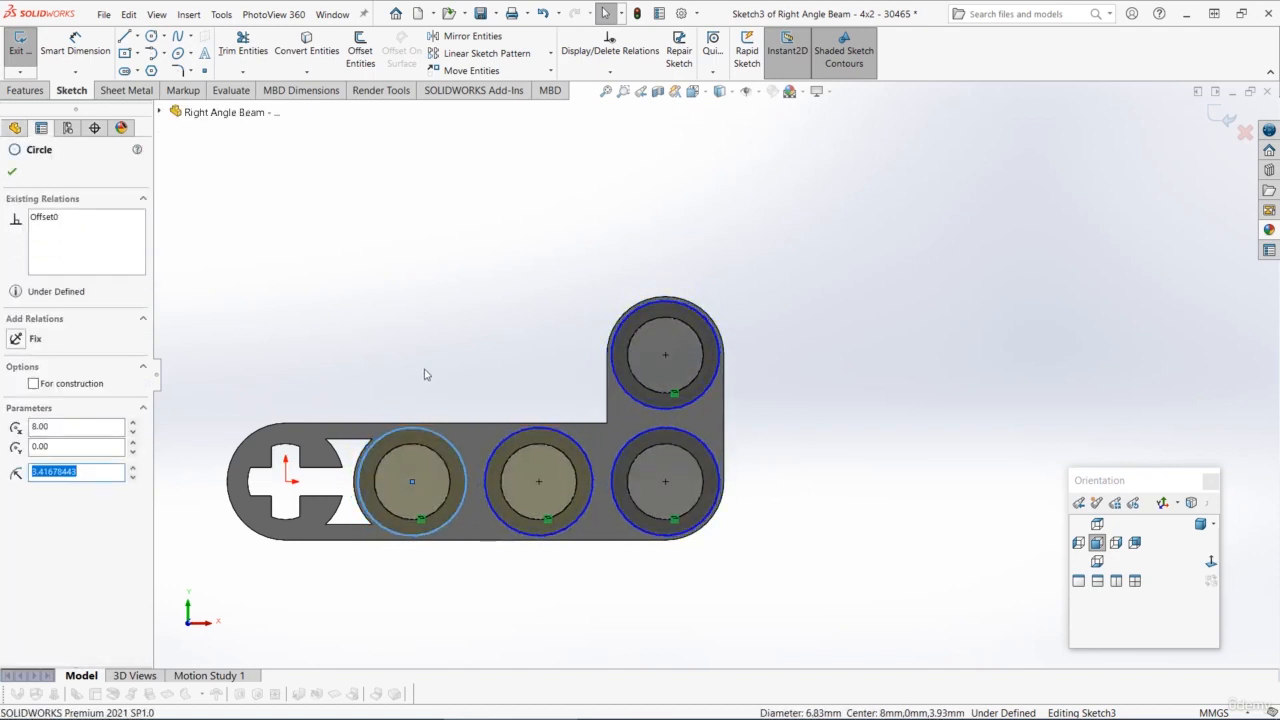
pyautogui.hotkey('ctrl', 'z')
pyautogui.press('Escape')
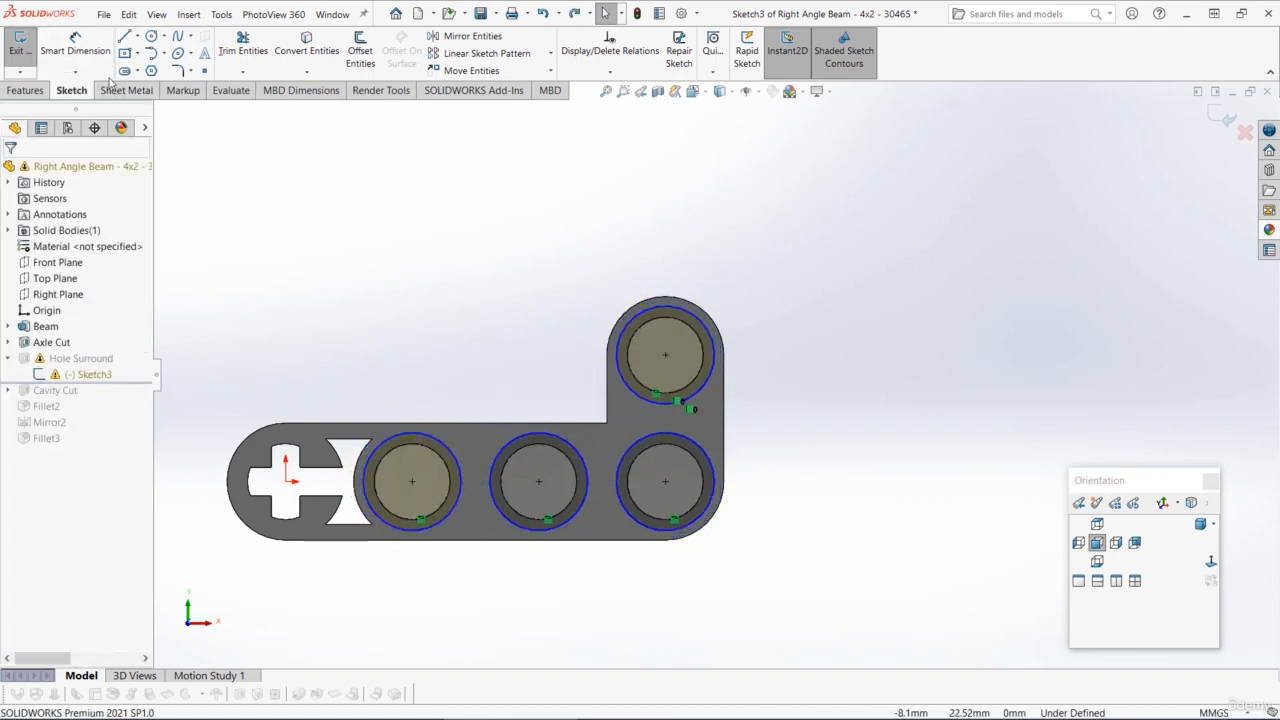
# Dimension the gap between the round hole nearest the axle hole and its surround circle at 0.70 mm, and exit the Hole Surround sketch
pyautogui.click(75, 45)
pyautogui.click(429, 437)
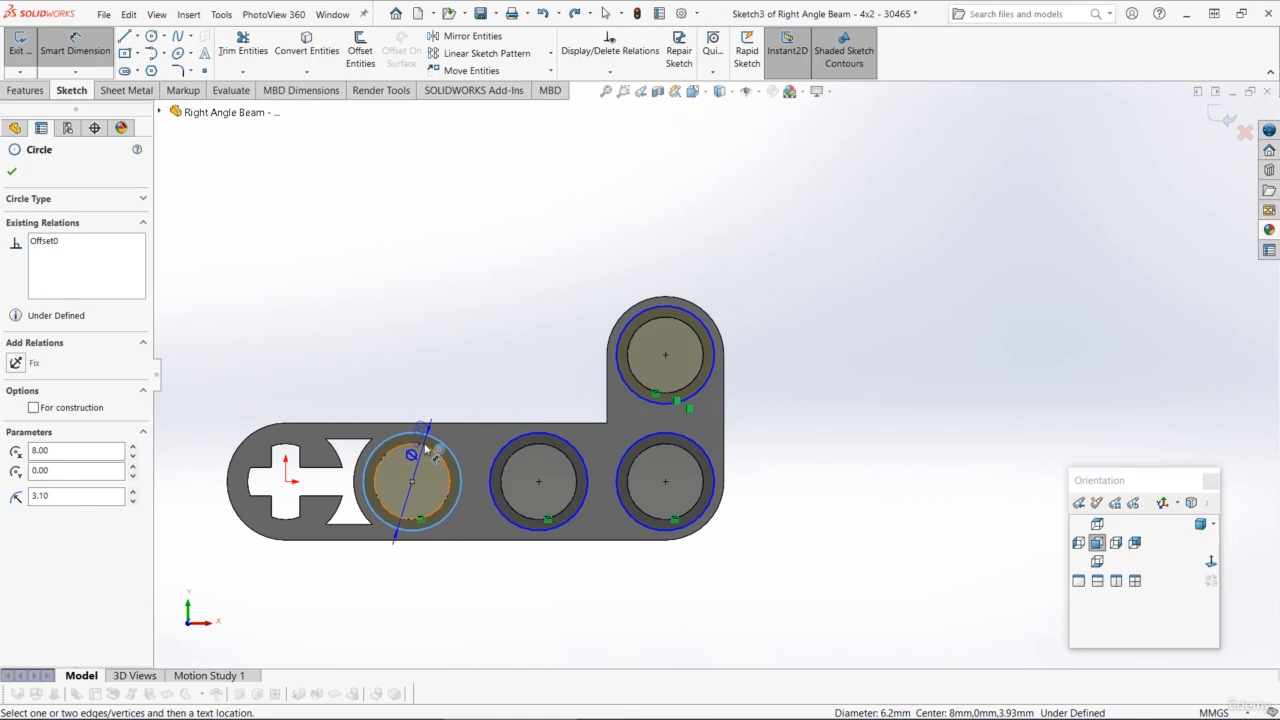
pyautogui.click(453, 374)
pyautogui.click(388, 341)
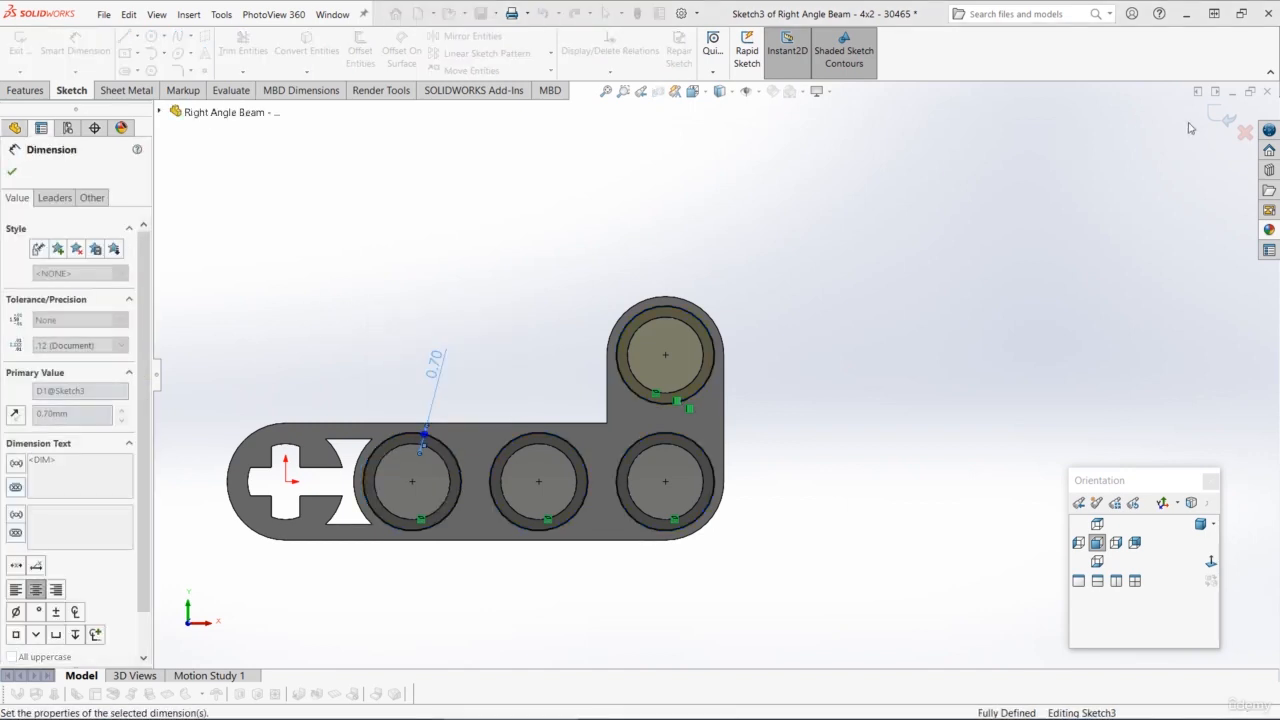
pyautogui.click(1223, 118)
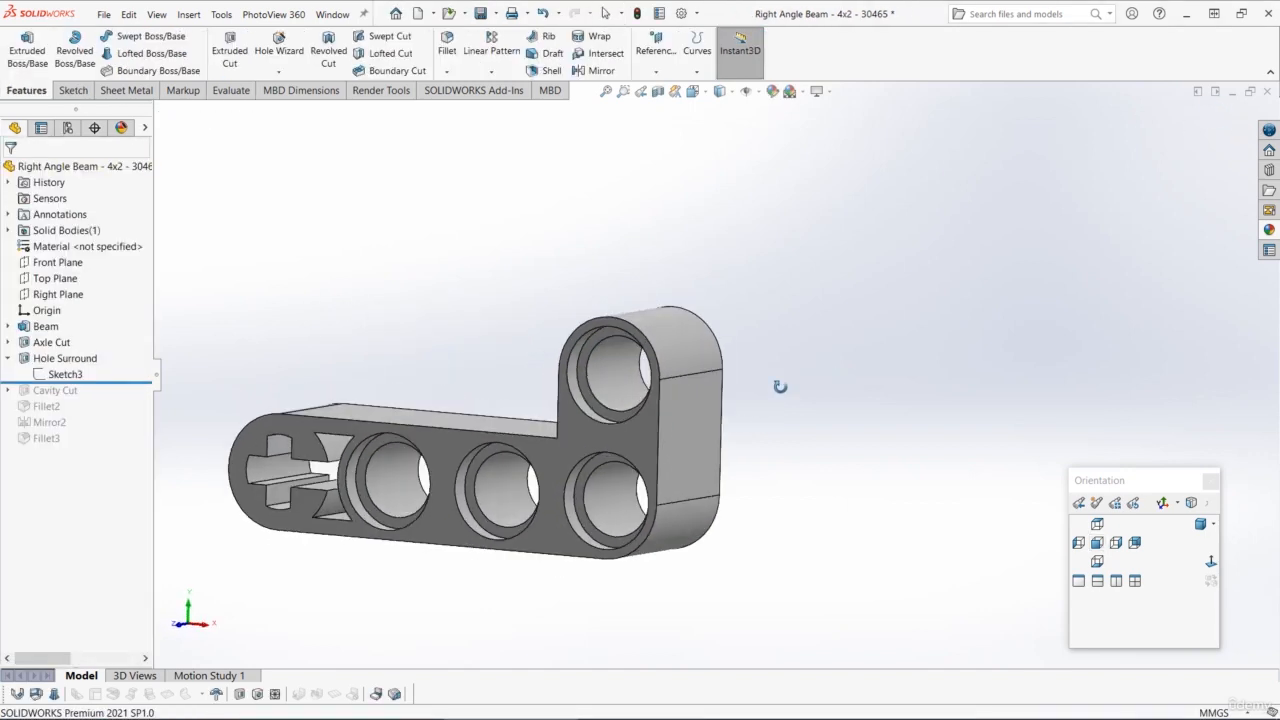
# Roll the feature history forward to include Cavity Cut and open its sketch for editing in the front view
pyautogui.moveTo(780, 386); pyautogui.dragTo(746, 389, button='middle')
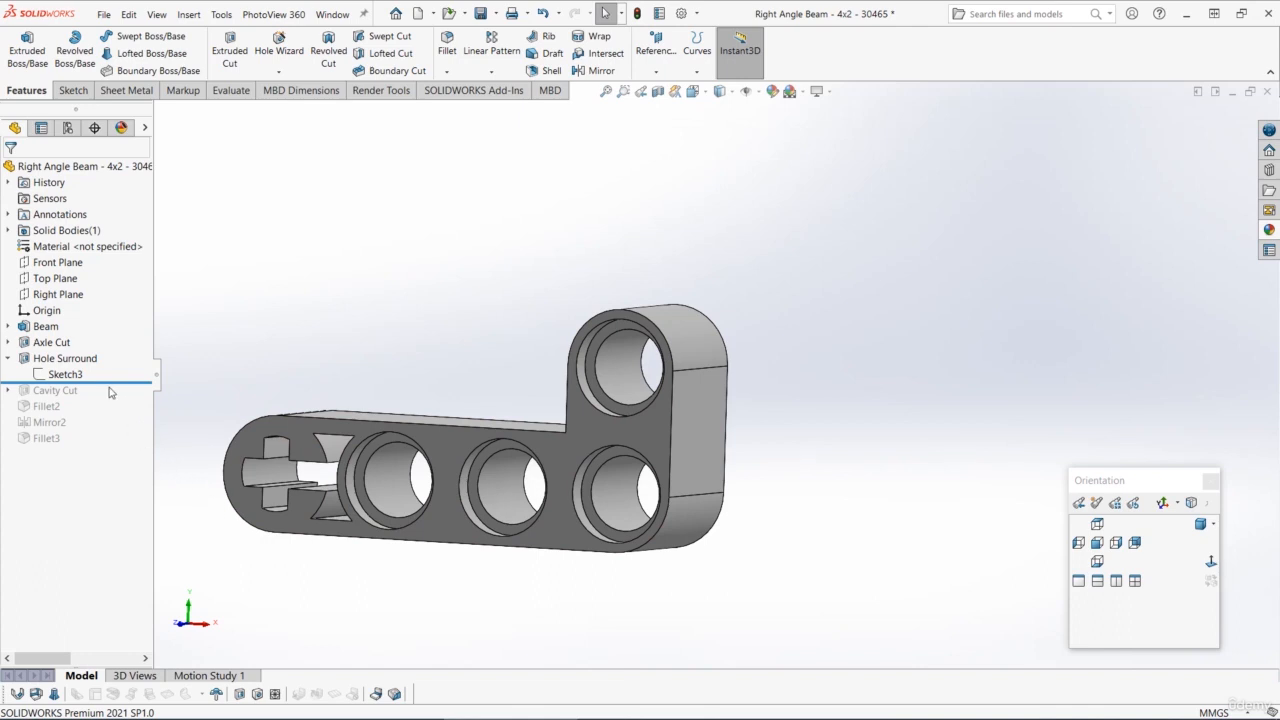
pyautogui.moveTo(110, 392); pyautogui.dragTo(111, 401)
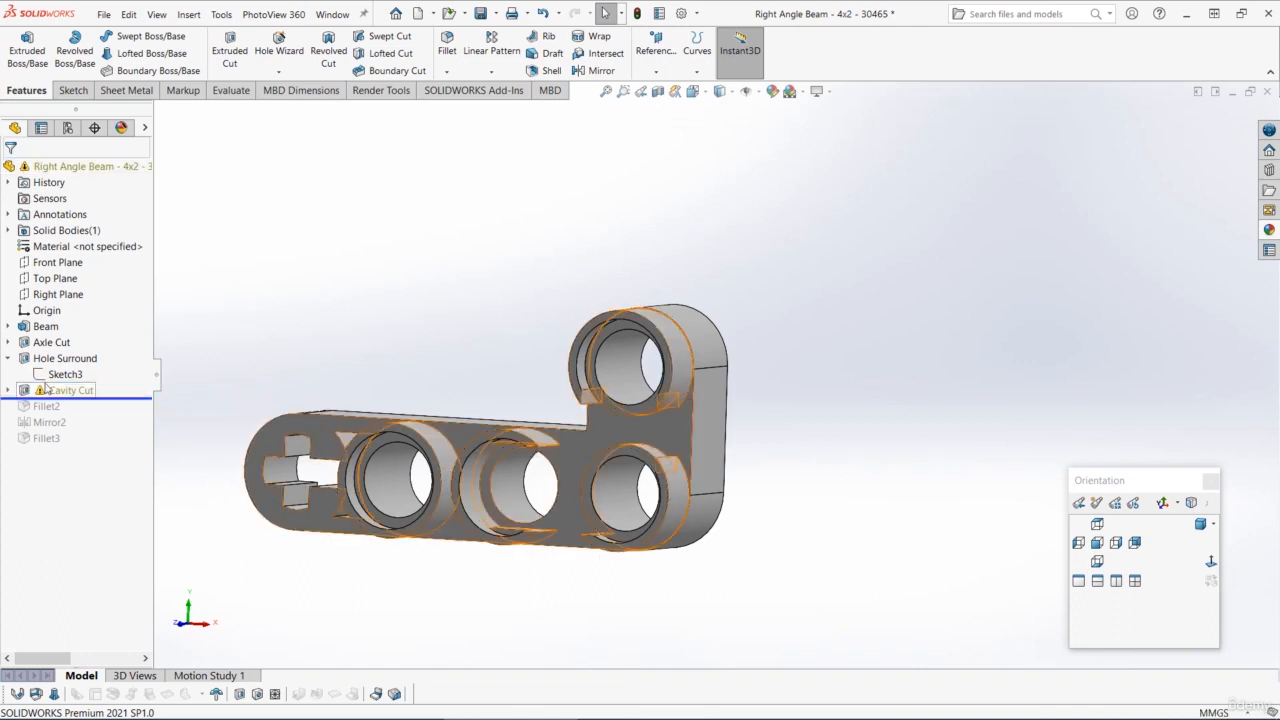
pyautogui.moveTo(655, 402)
pyautogui.mouseDown(button='middle')
pyautogui.moveTo(700, 371)
pyautogui.moveTo(673, 405)
pyautogui.mouseUp(button='middle')
pyautogui.click(9, 391)
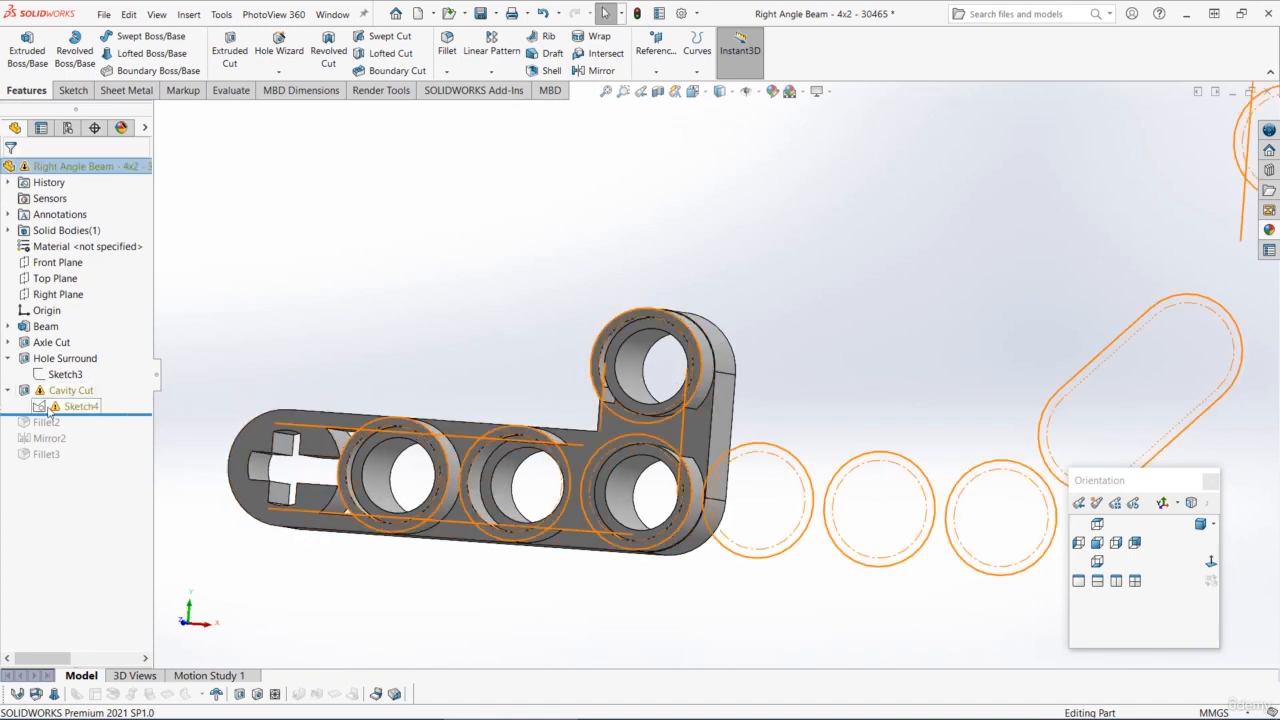
pyautogui.click(62, 406)
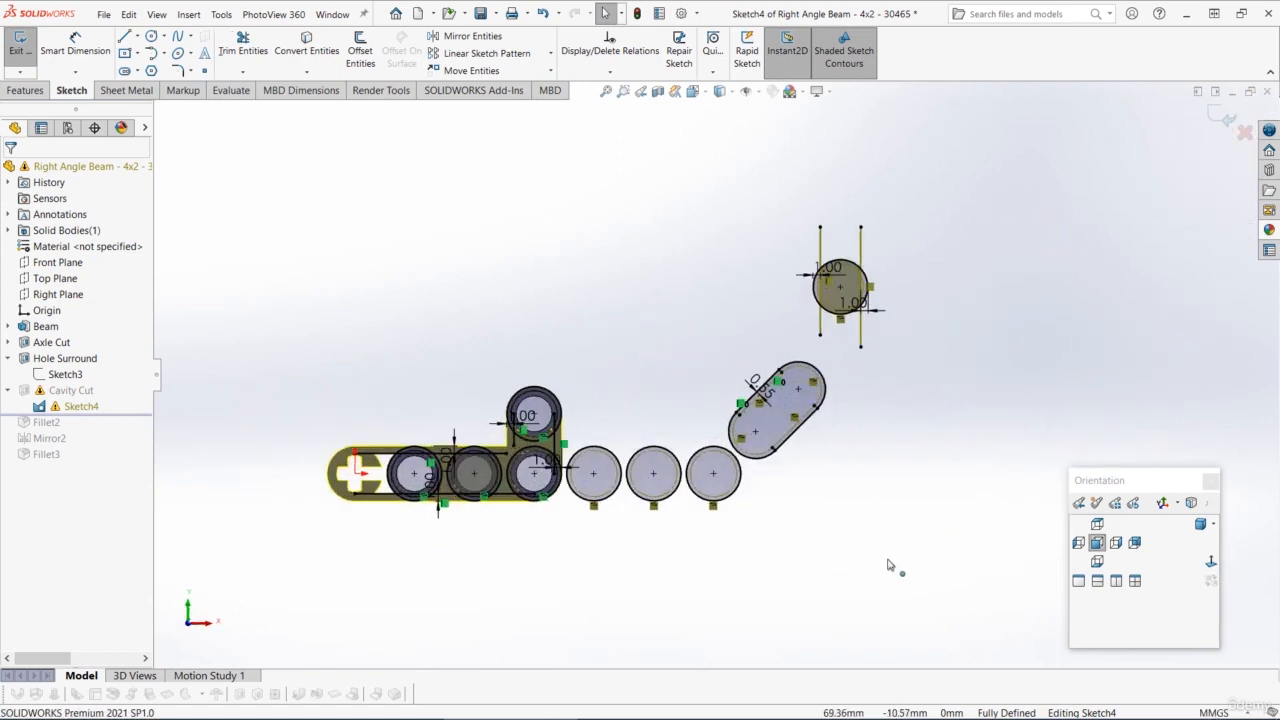
# Delete the detached circles, slot and vertical lines outside the beam from the Cavity Cut sketch, accepting removal of the offset relations
pyautogui.moveTo(674, 335); pyautogui.dragTo(564, 217)
pyautogui.press('Delete')
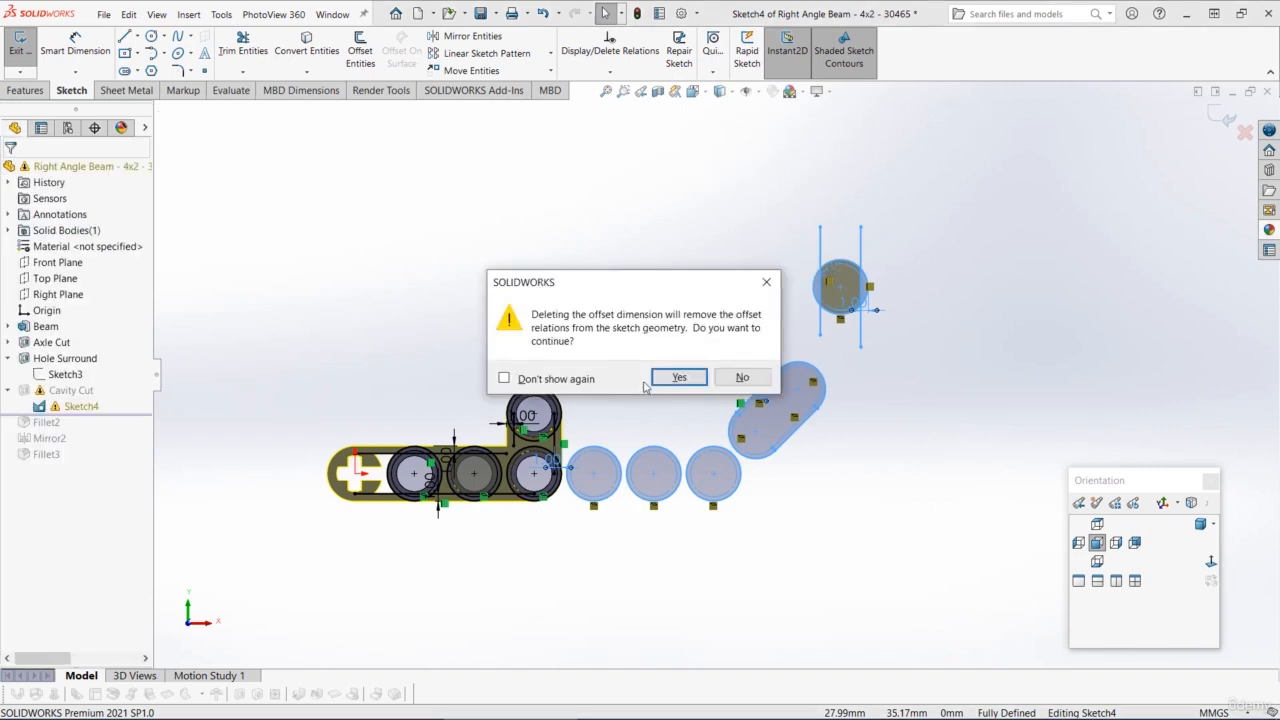
pyautogui.click(682, 378)
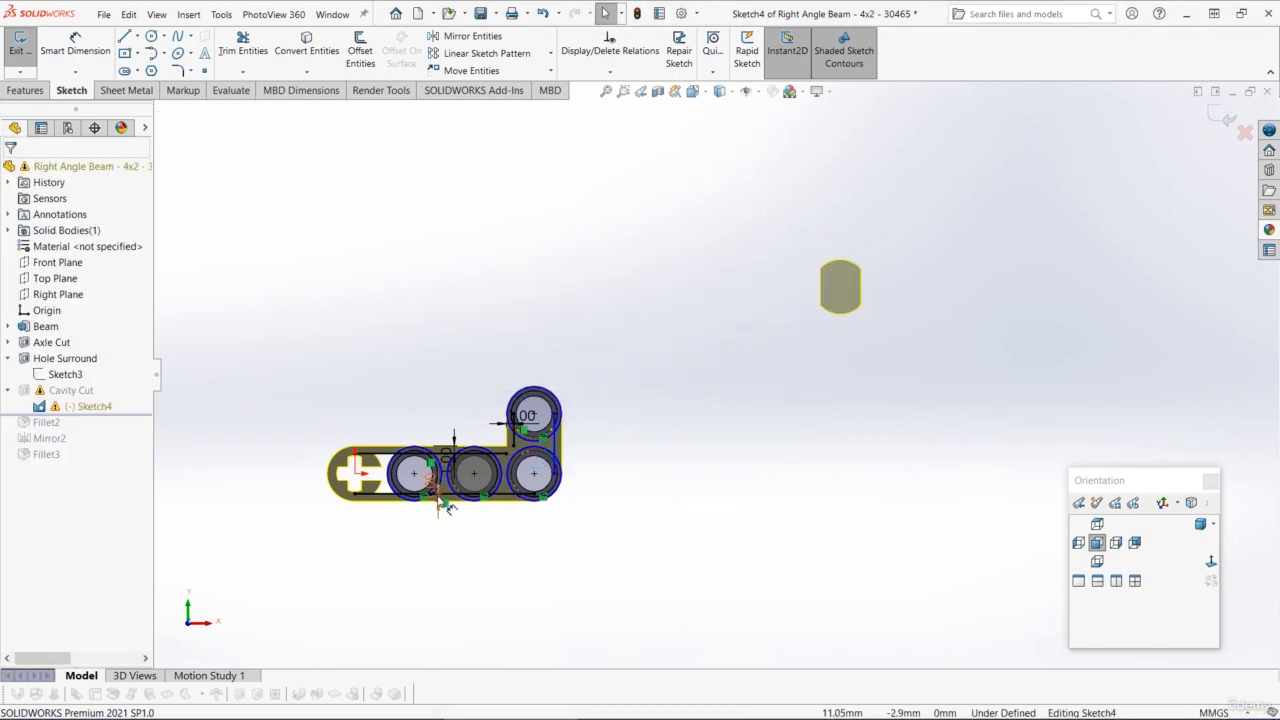
# Dimension the vertical line in the short leg at 1.00 mm from the beam's outer side edge
pyautogui.scroll(-5, 430, 502)
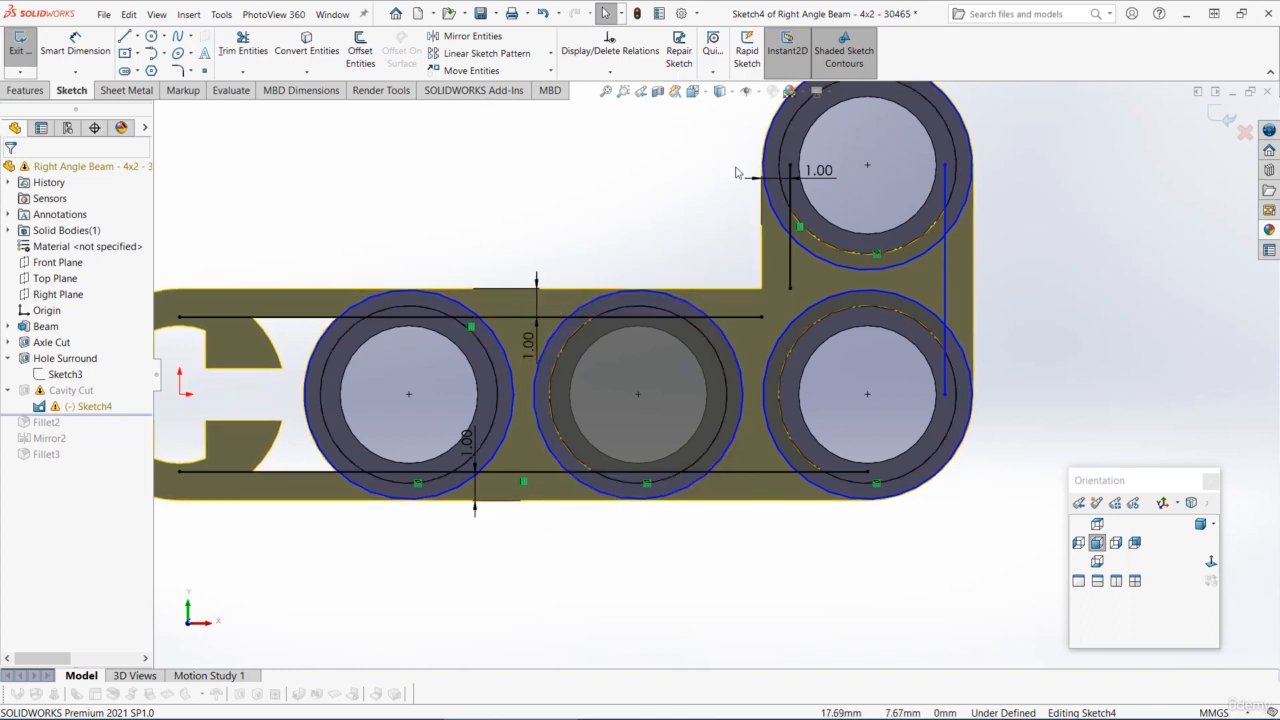
pyautogui.scroll(1, 757, 326)
pyautogui.scroll(-1, 768, 312)
pyautogui.moveTo(1020, 407); pyautogui.dragTo(996, 277, button='right')
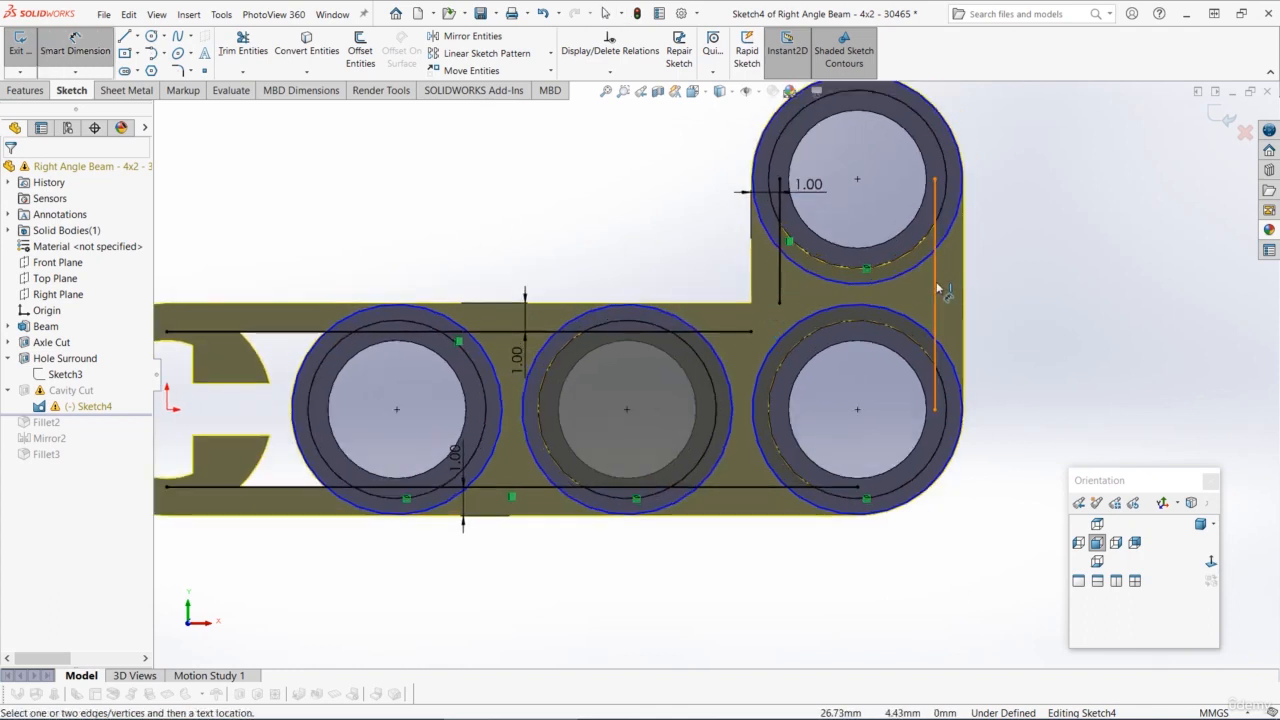
pyautogui.click(936, 287)
pyautogui.click(962, 286)
pyautogui.click(1089, 279)
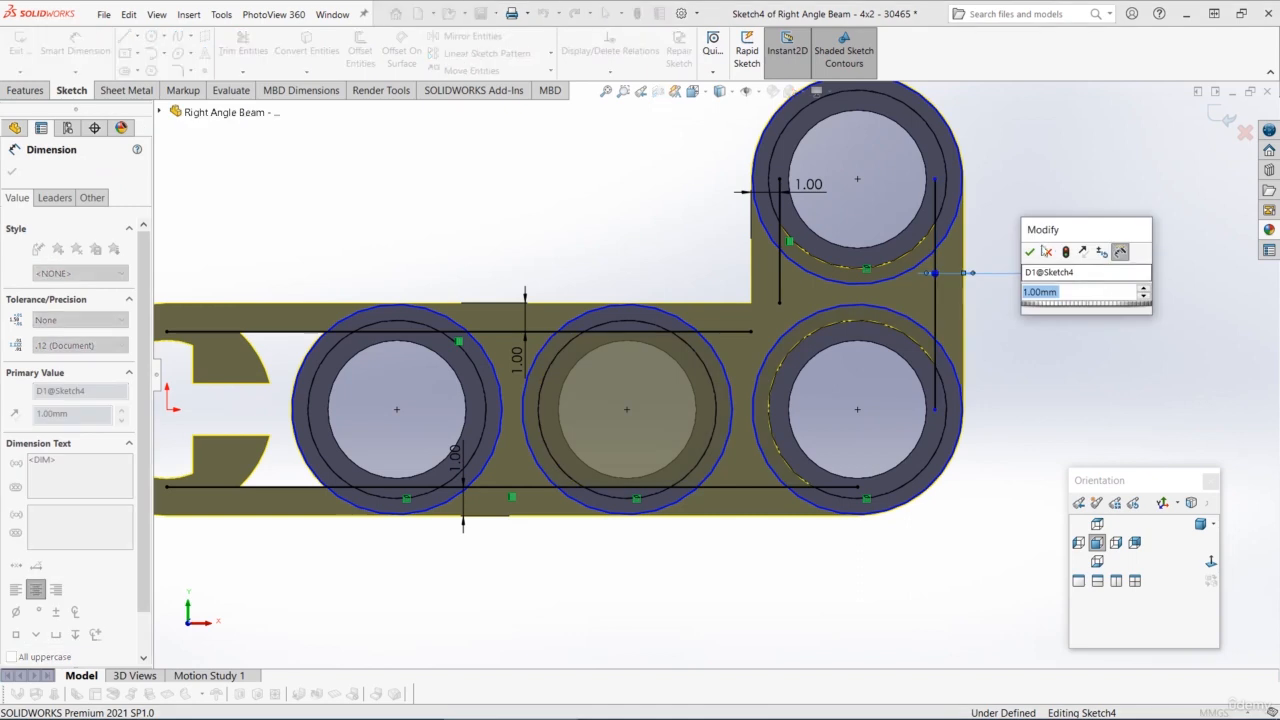
pyautogui.press('Return')
# Dimension the offset between the short leg's upper hole circle and its construction circle at 0.55 mm
pyautogui.click(812, 279)
pyautogui.click(812, 279)
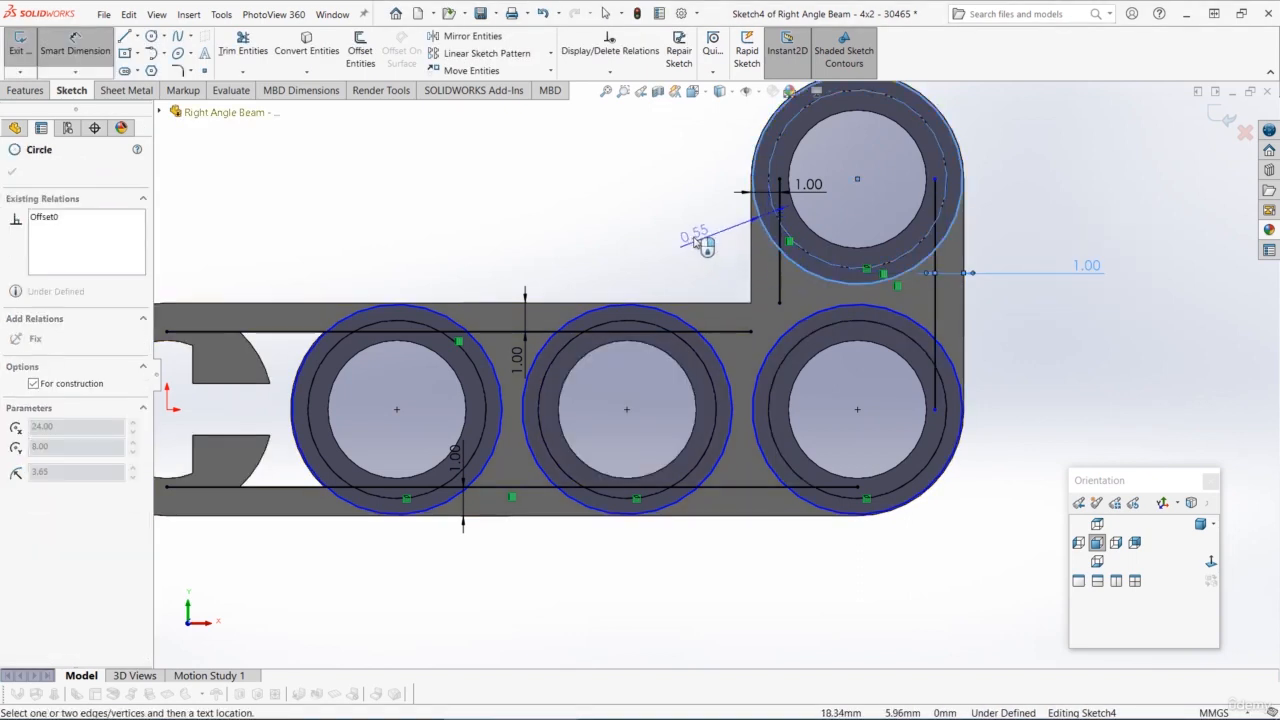
pyautogui.click(690, 233)
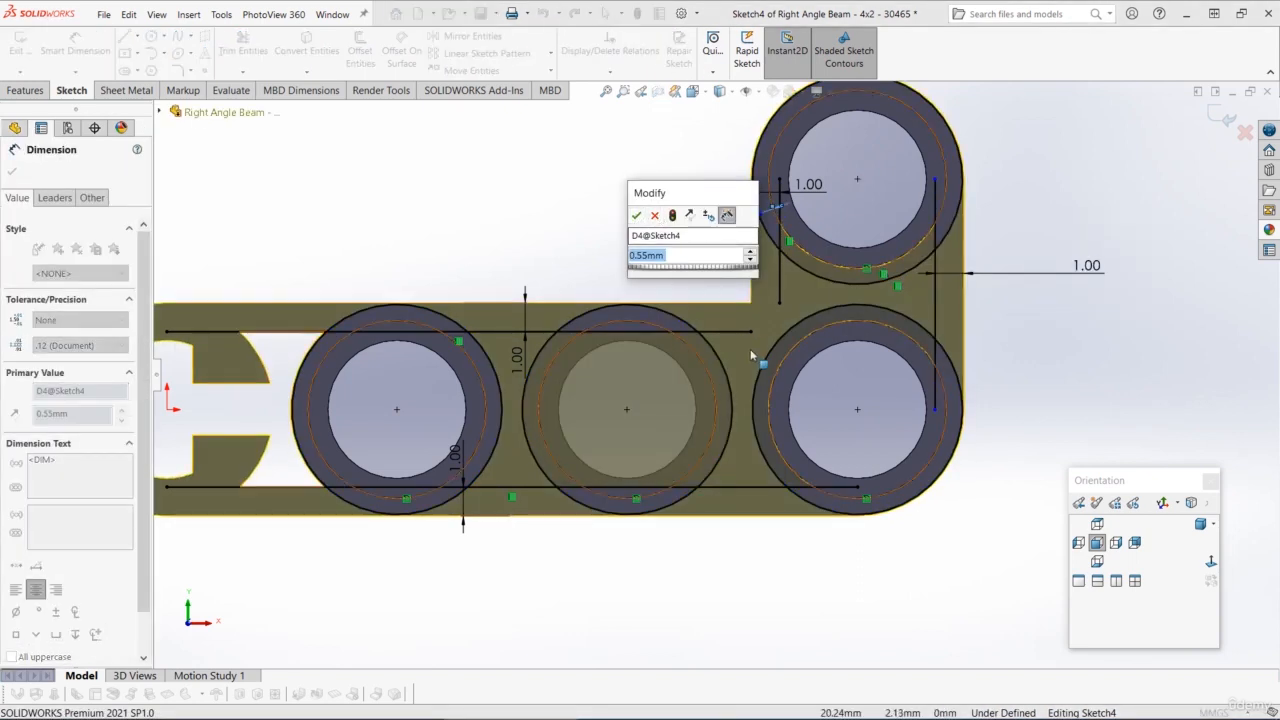
pyautogui.scroll(2, 780, 330)
pyautogui.scroll(-1, 780, 330)
pyautogui.click(1074, 308)
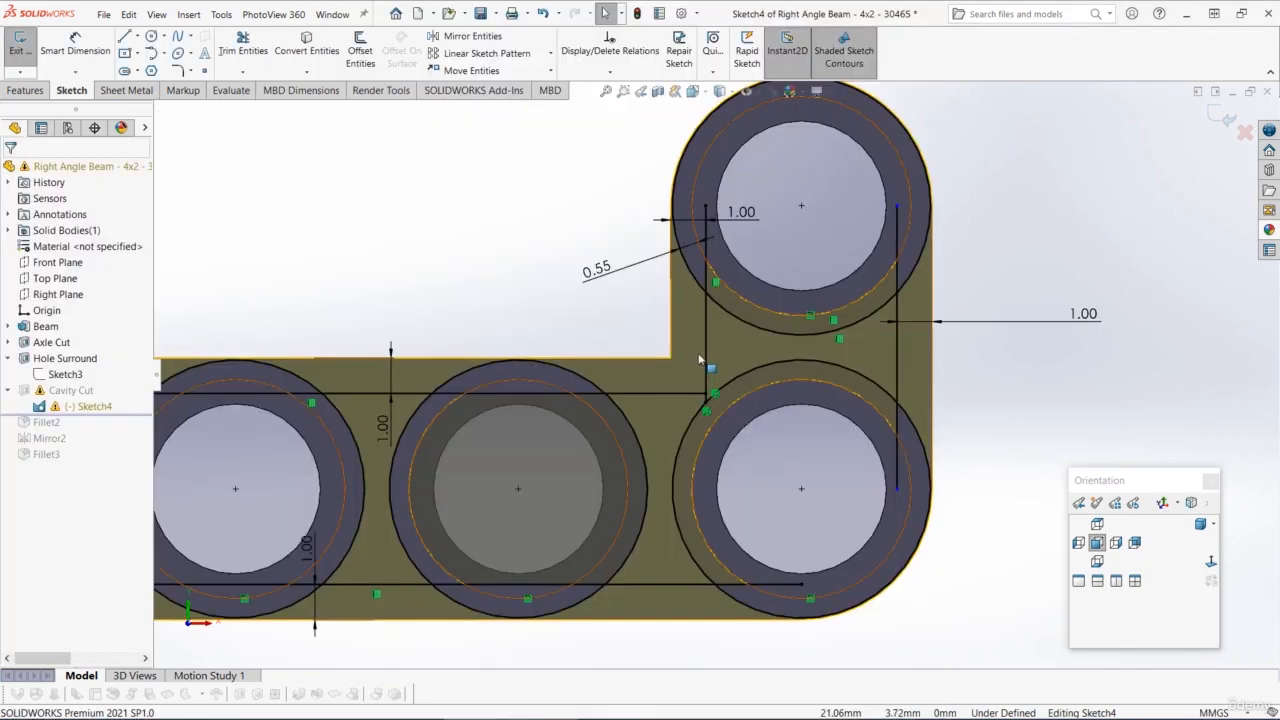
# Delete the short leg's inner vertical line and replace it with a 1.30 mm inward offset of the leg's inner edge
pyautogui.click(706, 352)
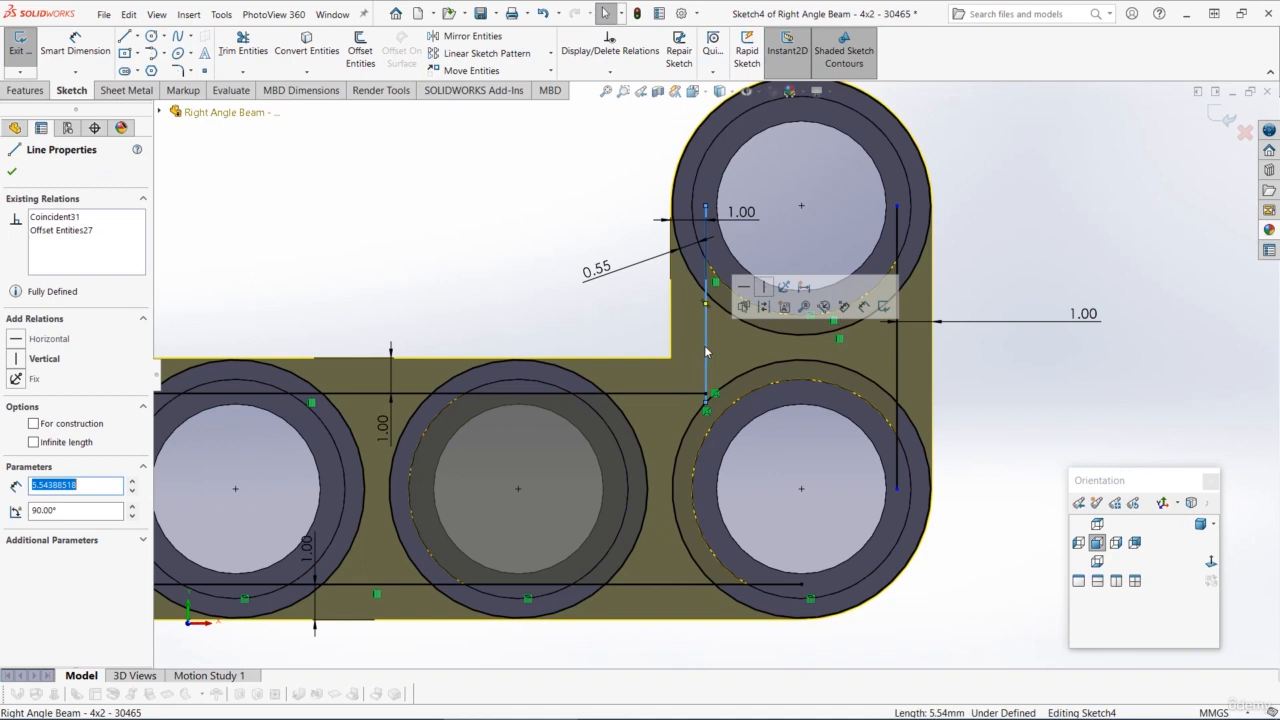
pyautogui.press('Delete')
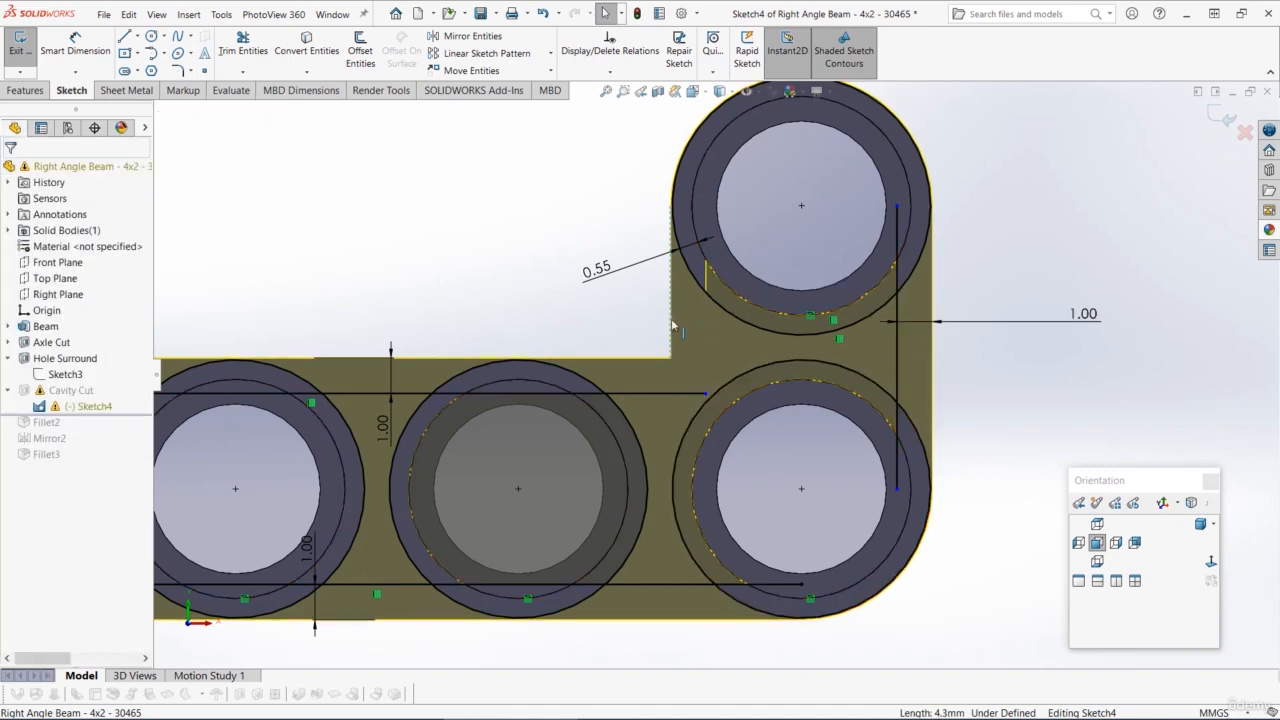
pyautogui.click(355, 50)
pyautogui.press('Return')
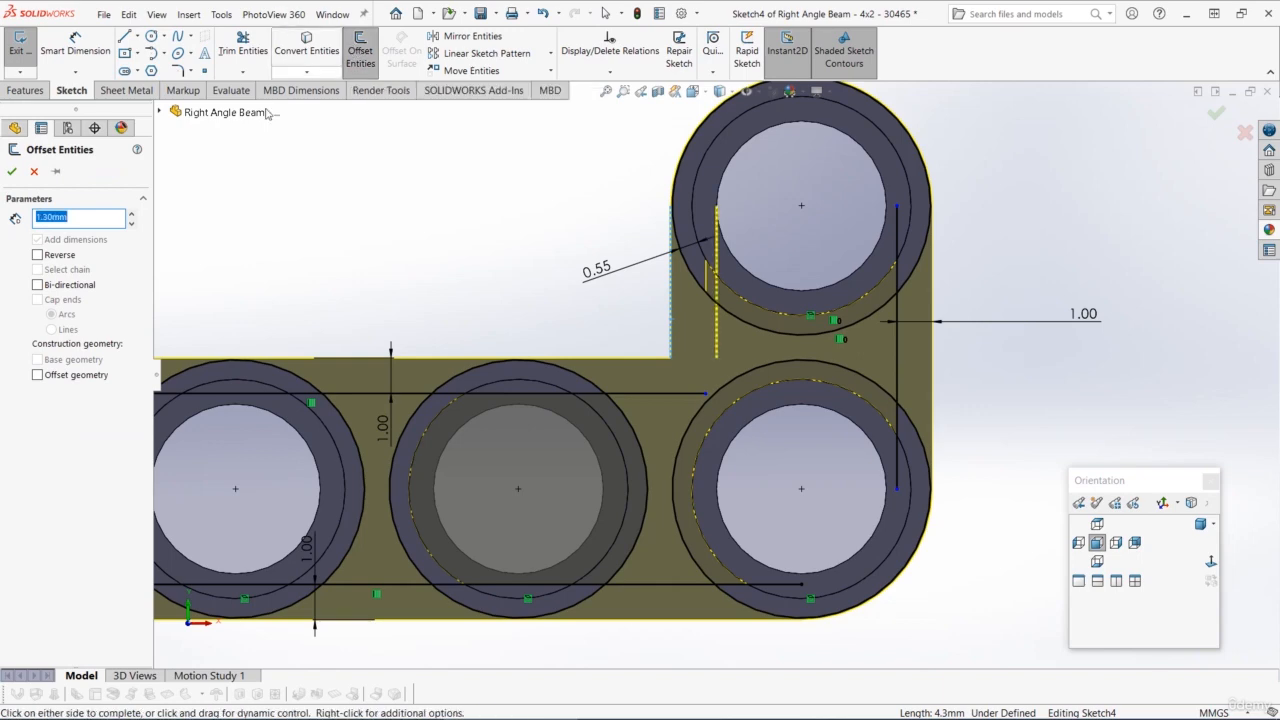
pyautogui.click(12, 171)
# Extend the new vertical line to the corner hole's circle and shorten the upper horizontal line to the middle hole's circle
pyautogui.moveTo(716, 358)
pyautogui.mouseDown()
pyautogui.moveTo(717, 394)
pyautogui.moveTo(776, 377)
pyautogui.moveTo(495, 378)
pyautogui.mouseUp()
pyautogui.scroll(2, 606, 423)
pyautogui.scroll(-2, 615, 400)
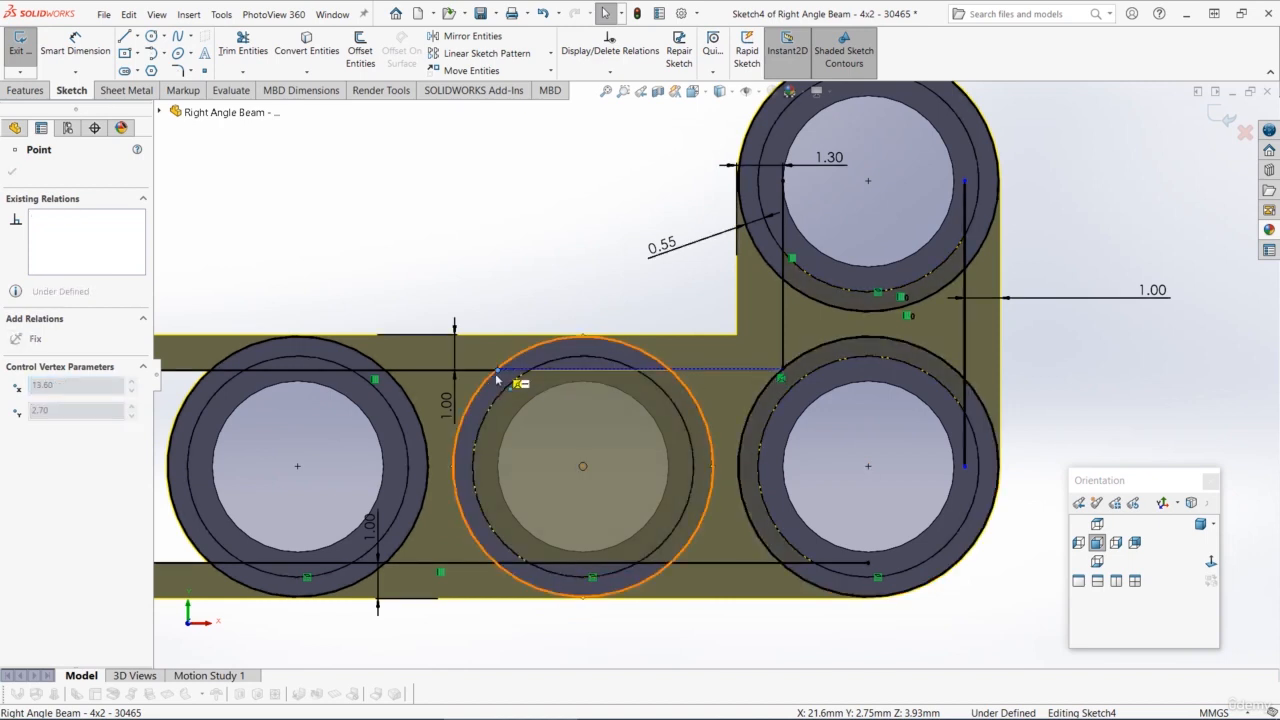
pyautogui.click(659, 294)
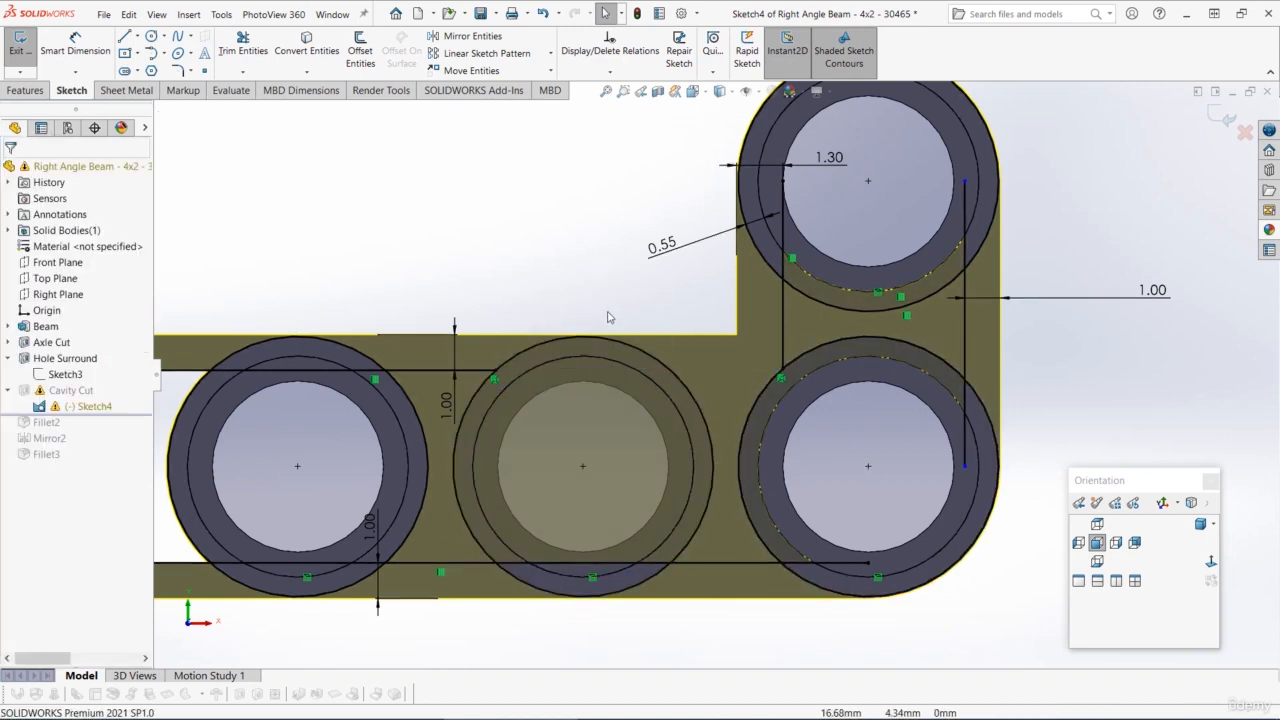
# Offset the long leg's upper edge inward by 1.30 mm and extend the new line's end to the corner hole's outer circle
pyautogui.click(660, 336)
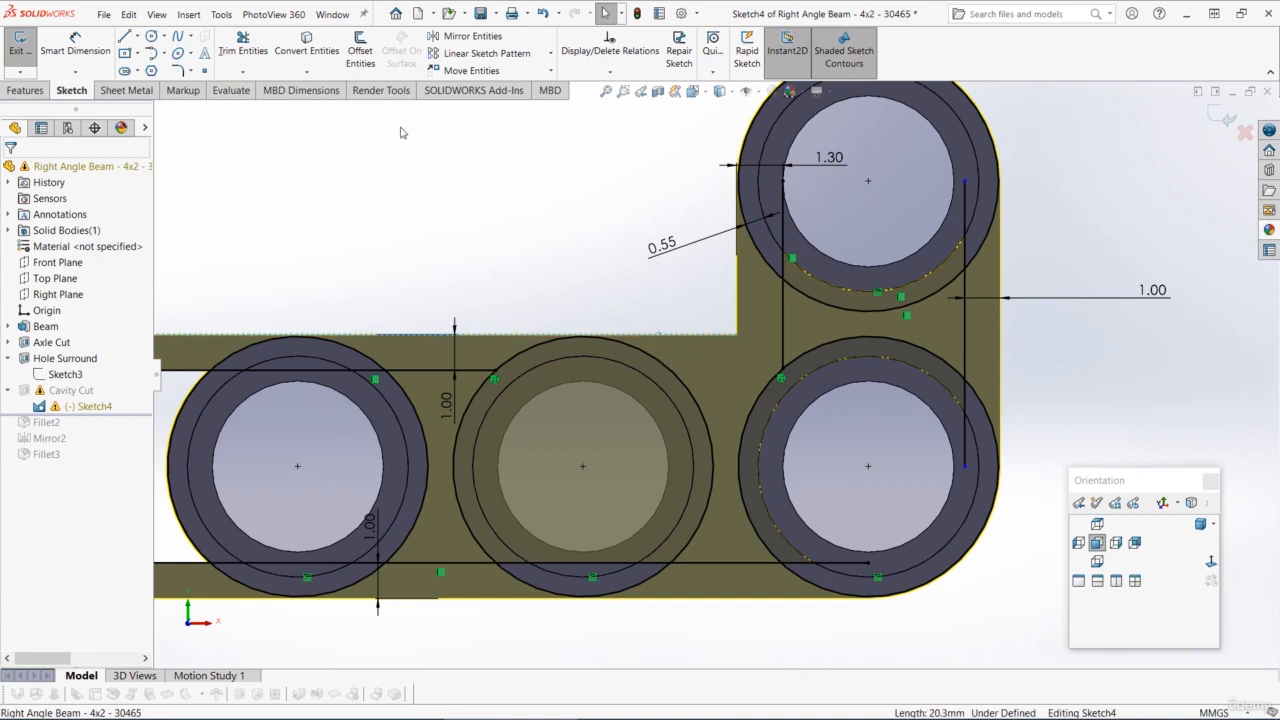
pyautogui.click(361, 52)
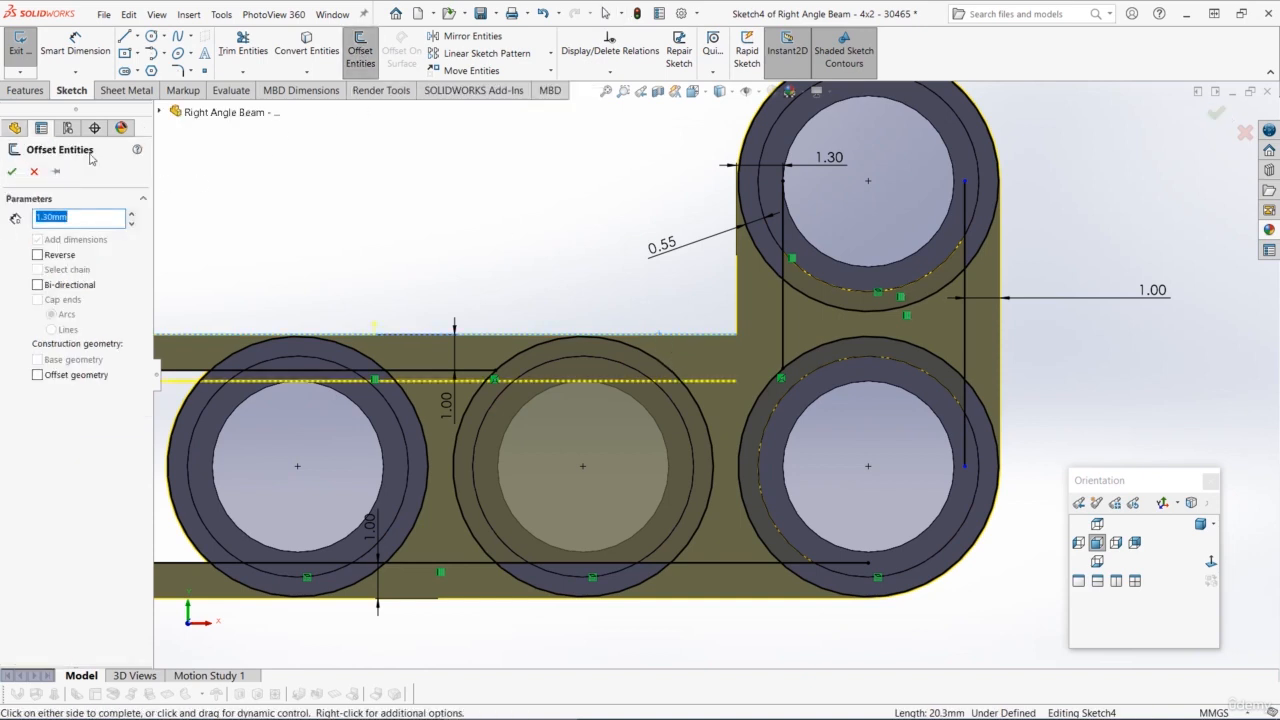
pyautogui.click(12, 172)
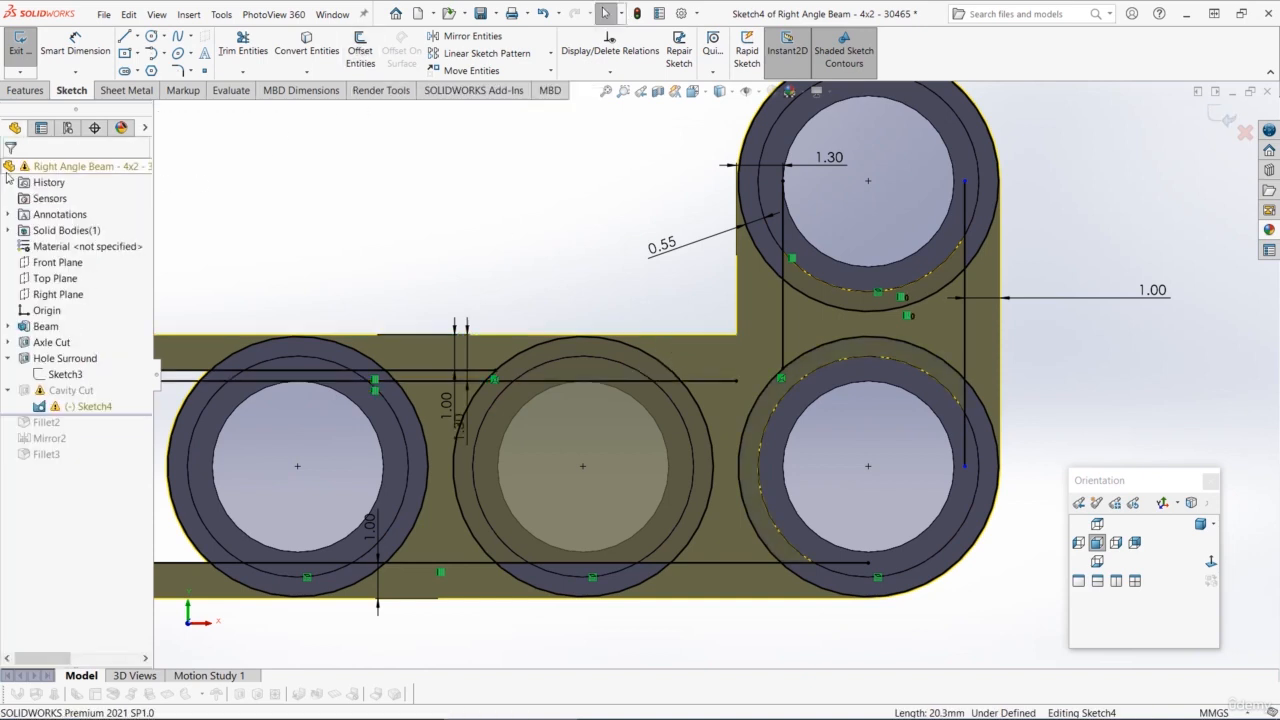
pyautogui.click(737, 381)
pyautogui.moveTo(763, 387); pyautogui.dragTo(770, 381)
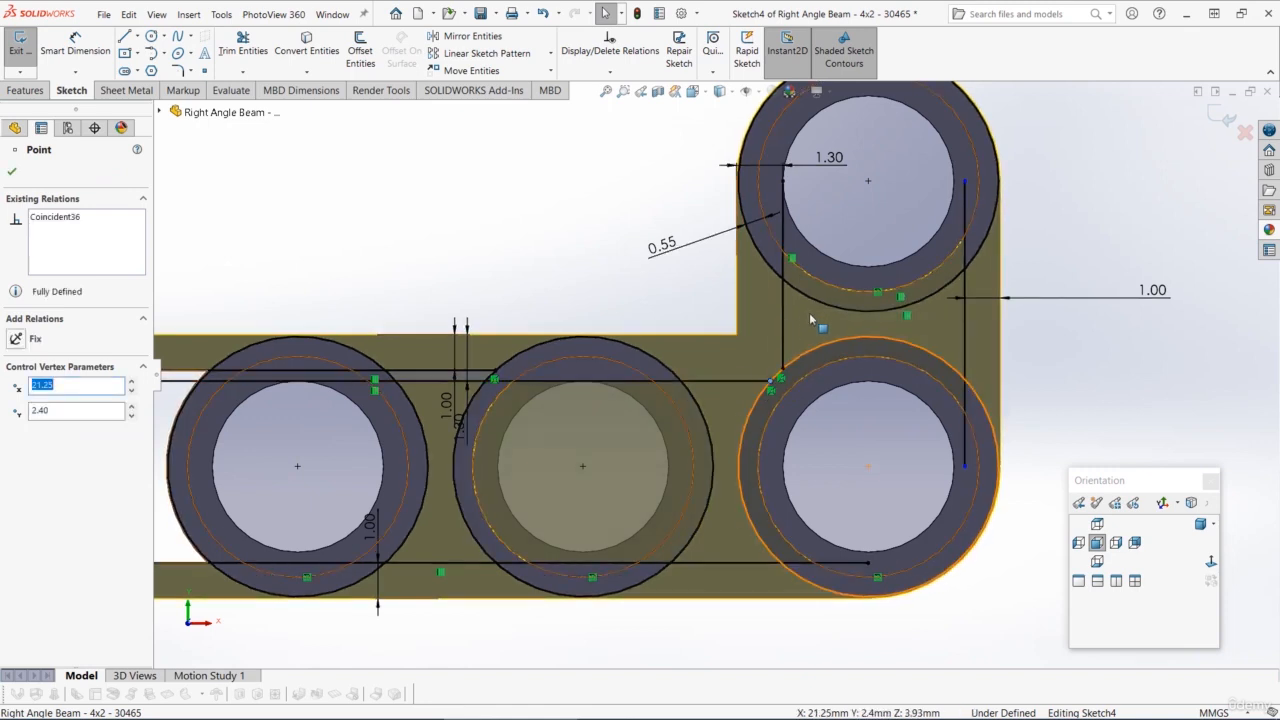
# Exit the Cavity Cut sketch and inspect the rebuilt cut around the beam's holes
pyautogui.scroll(2, 716, 373)
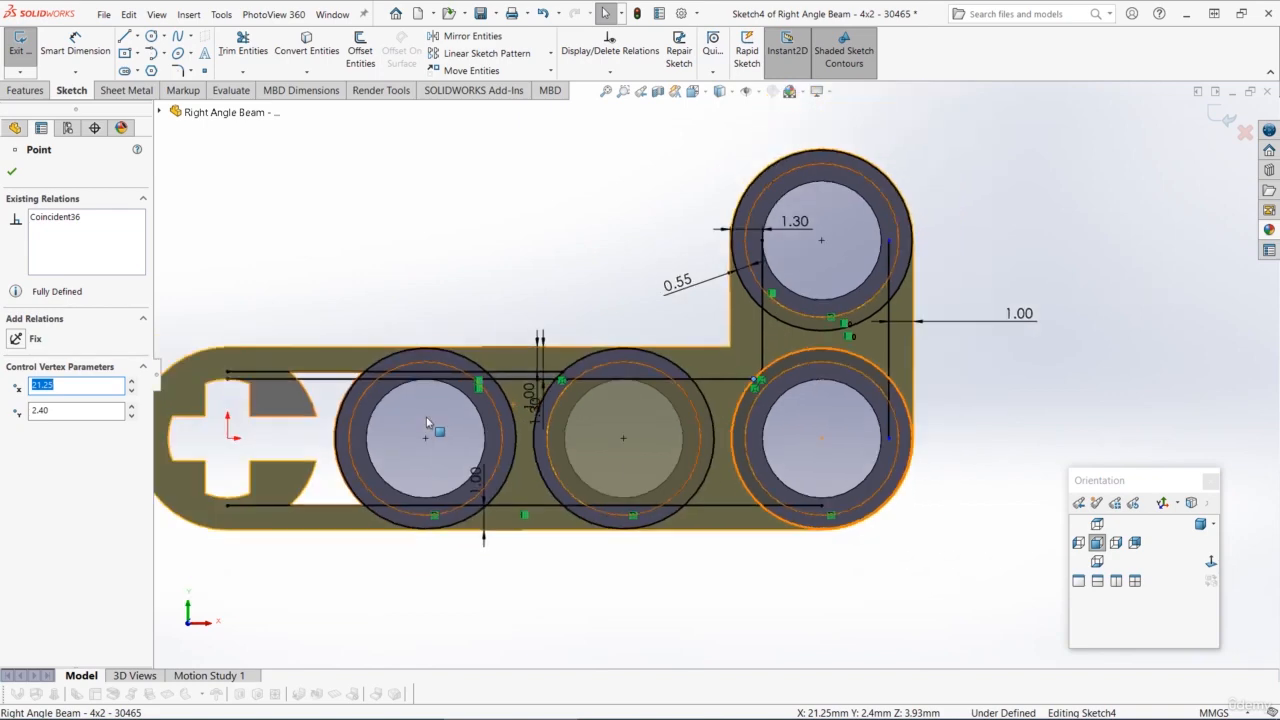
pyautogui.scroll(2, 620, 370)
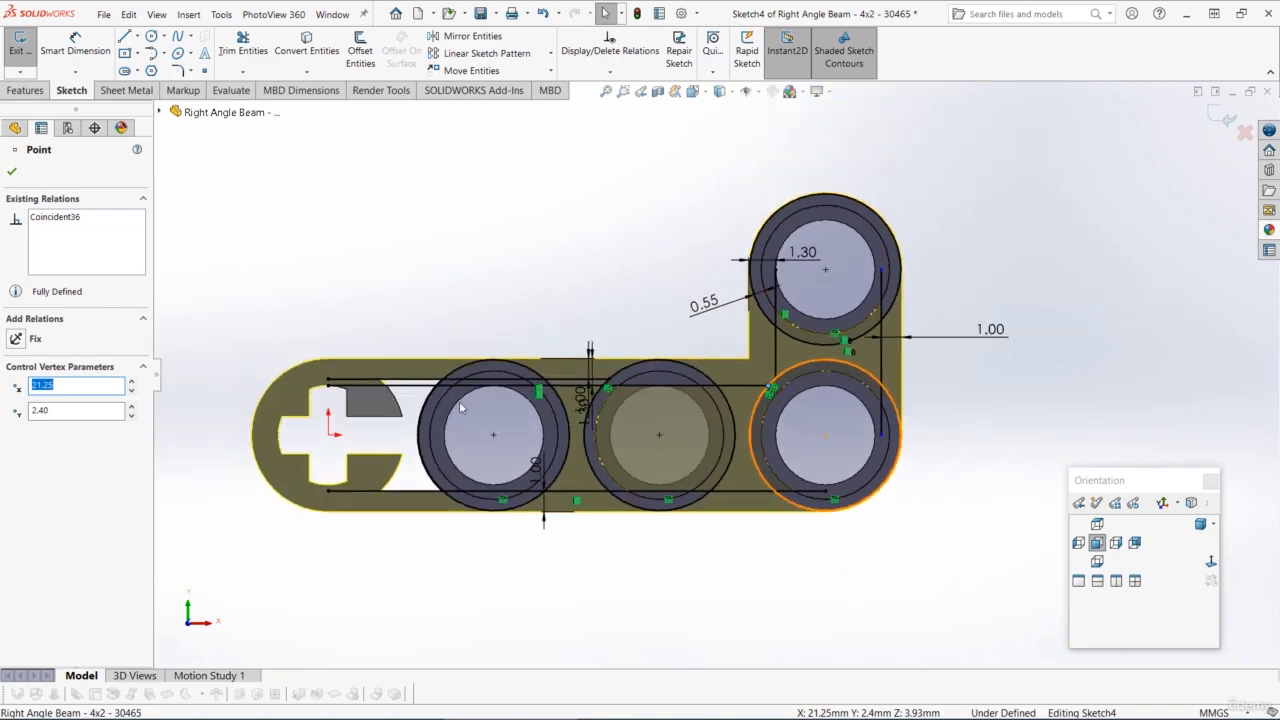
pyautogui.scroll(-1, 645, 399)
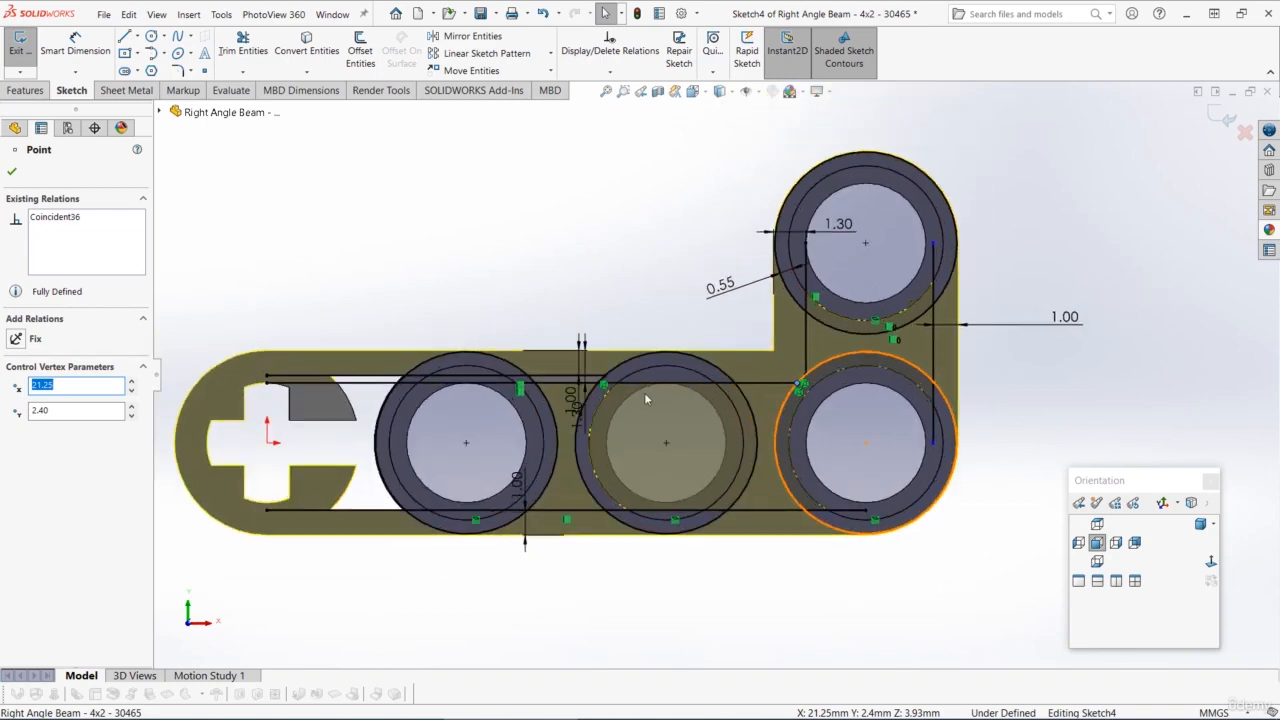
pyautogui.click(1222, 114)
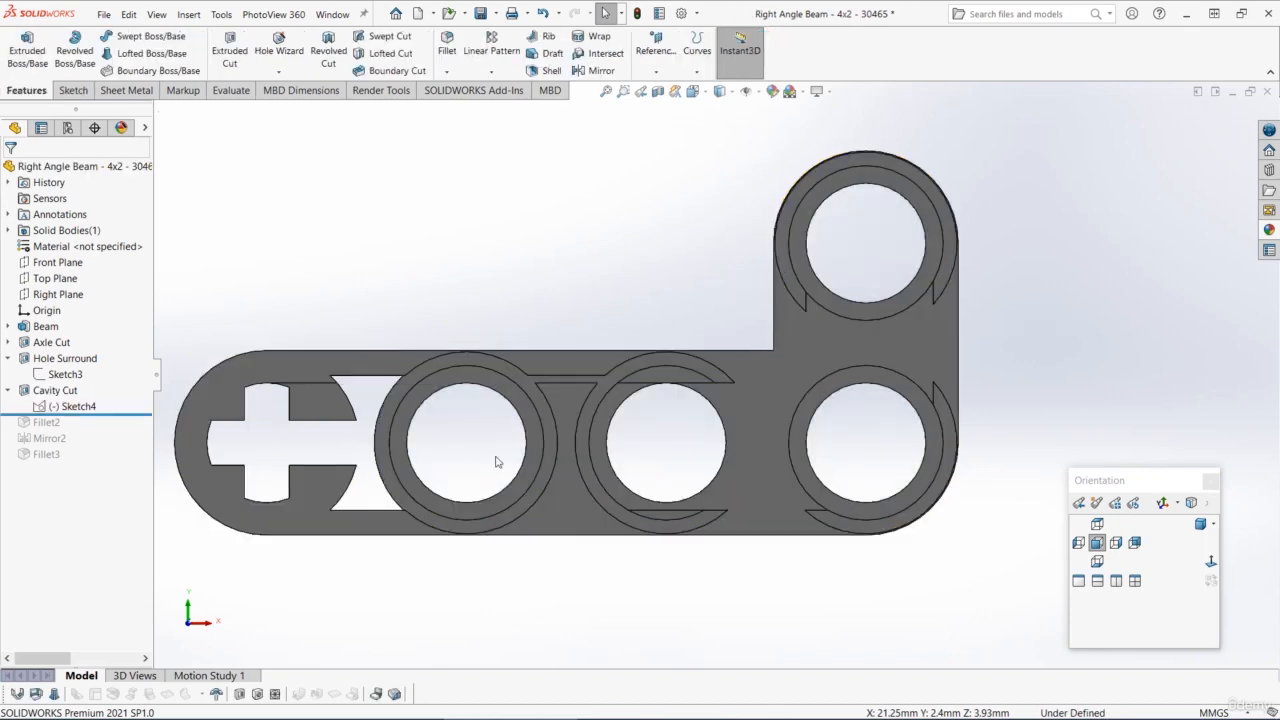
pyautogui.moveTo(501, 453); pyautogui.dragTo(575, 311, button='middle')
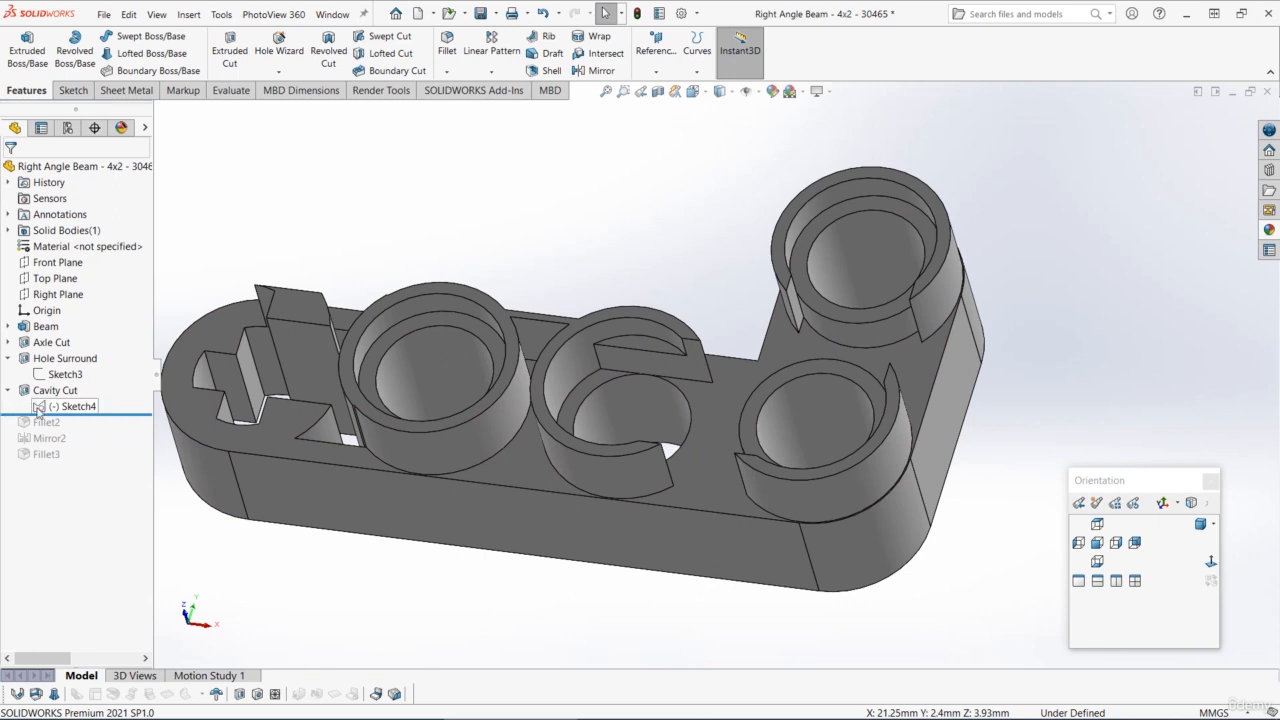
# Edit the Cavity Cut feature and clear all of its selected contours
pyautogui.moveTo(38, 410)
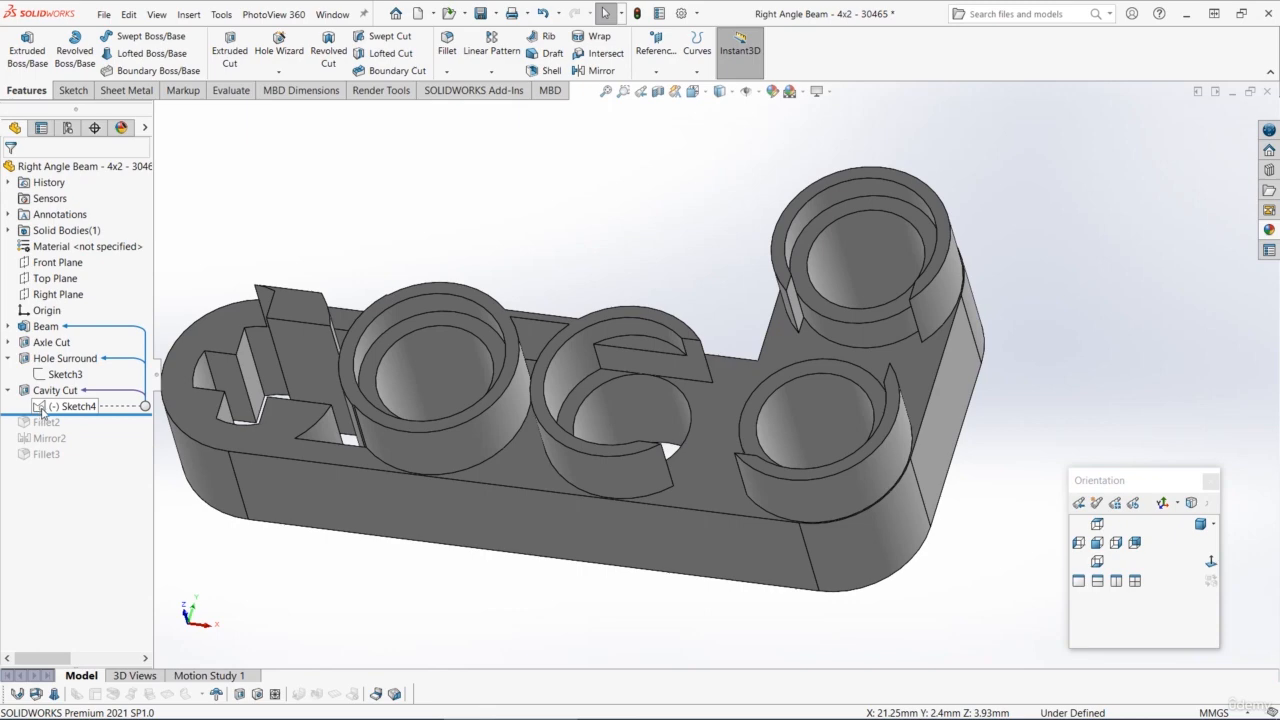
pyautogui.click(43, 391)
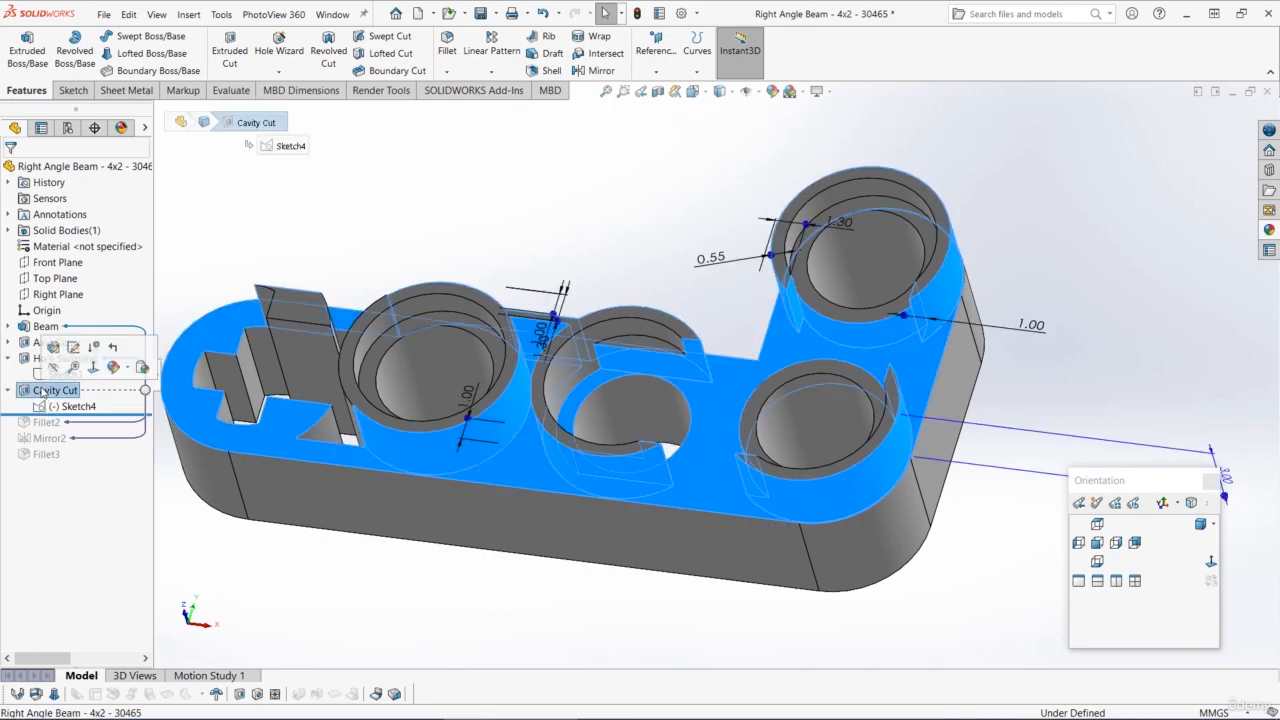
pyautogui.click(45, 358)
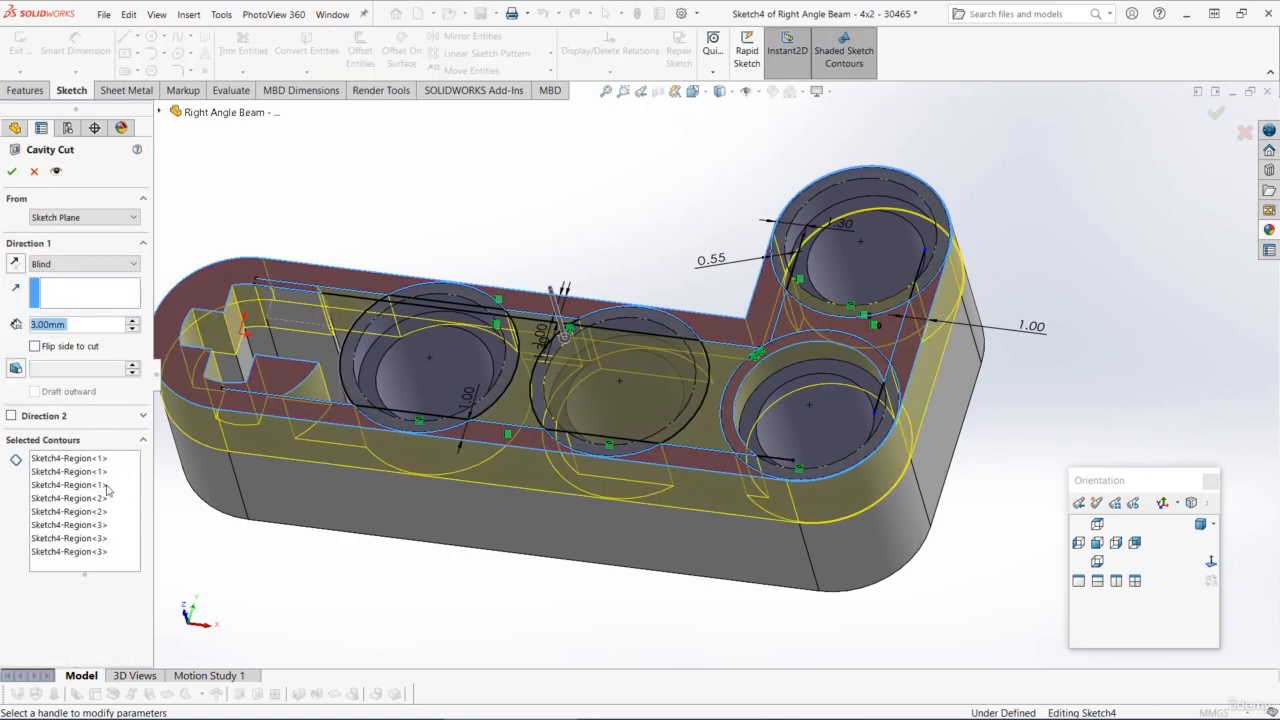
pyautogui.rightClick(125, 472)
pyautogui.click(160, 482)
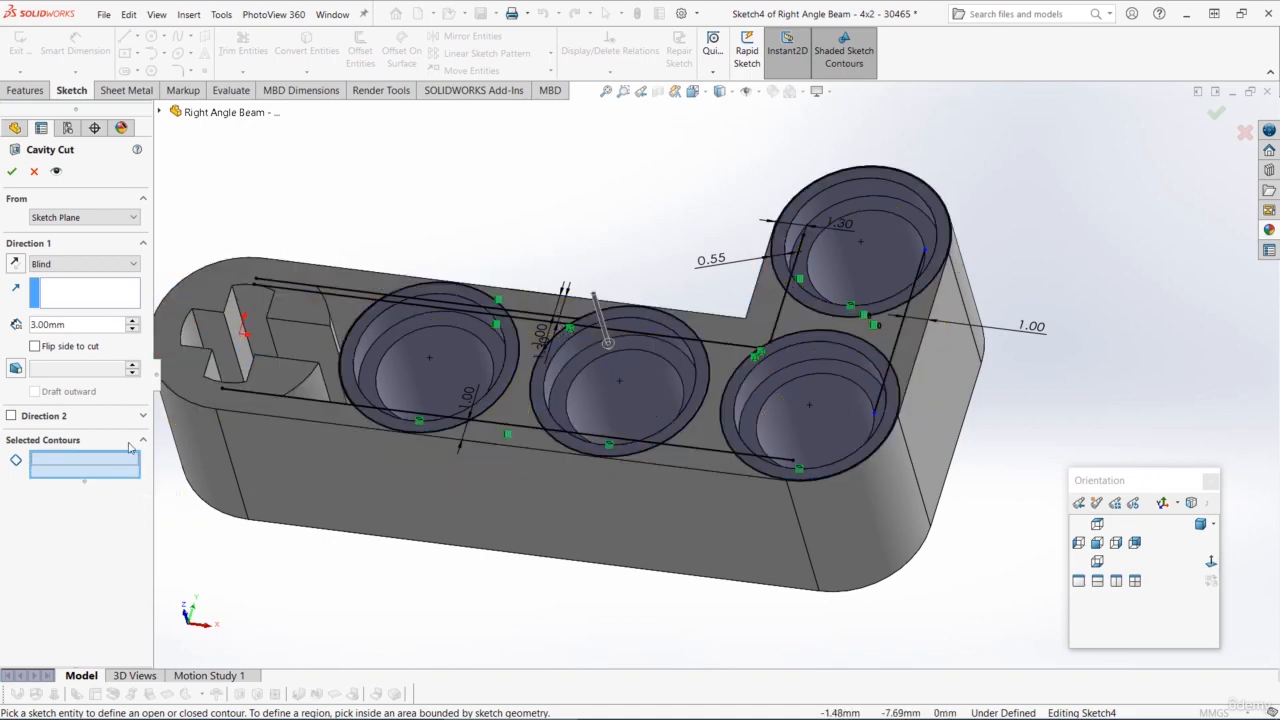
# Select the three sketch regions between neighbouring holes as cut contours, two along the long leg and one in the short leg
pyautogui.moveTo(485, 280); pyautogui.dragTo(718, 325, button='middle')
pyautogui.scroll(-3, 669, 360)
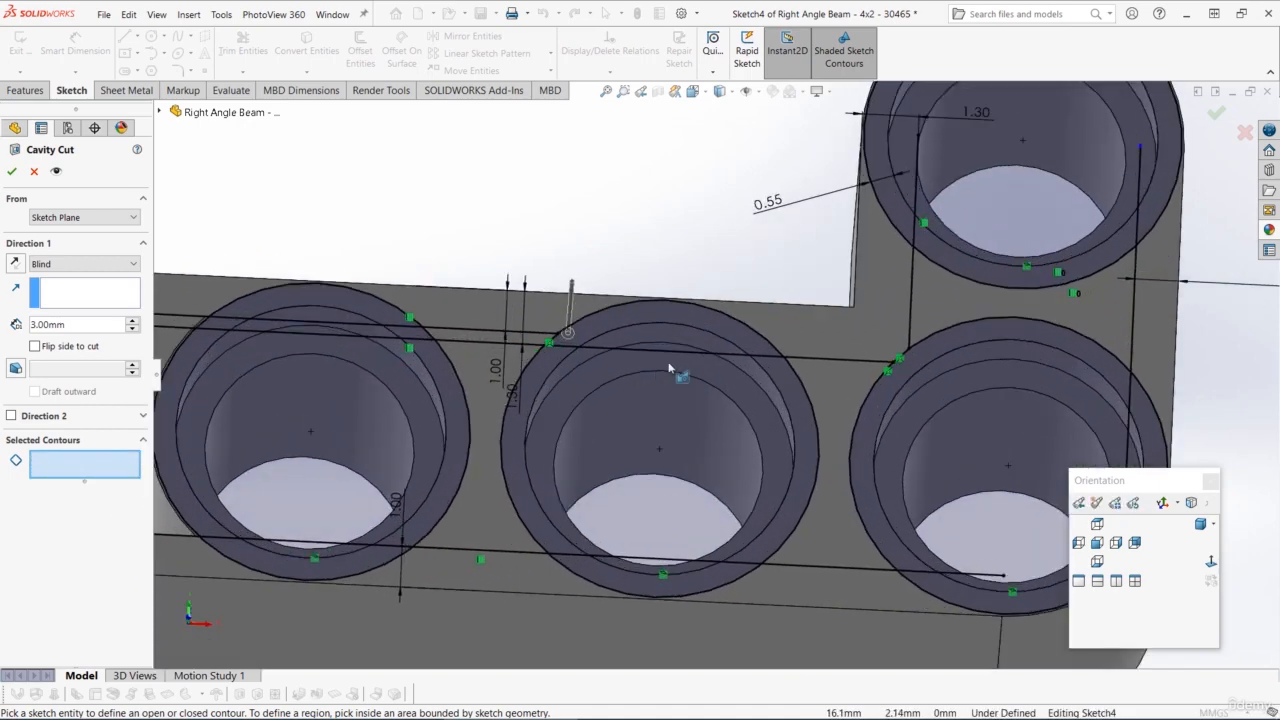
pyautogui.click(960, 297)
pyautogui.scroll(2, 960, 300)
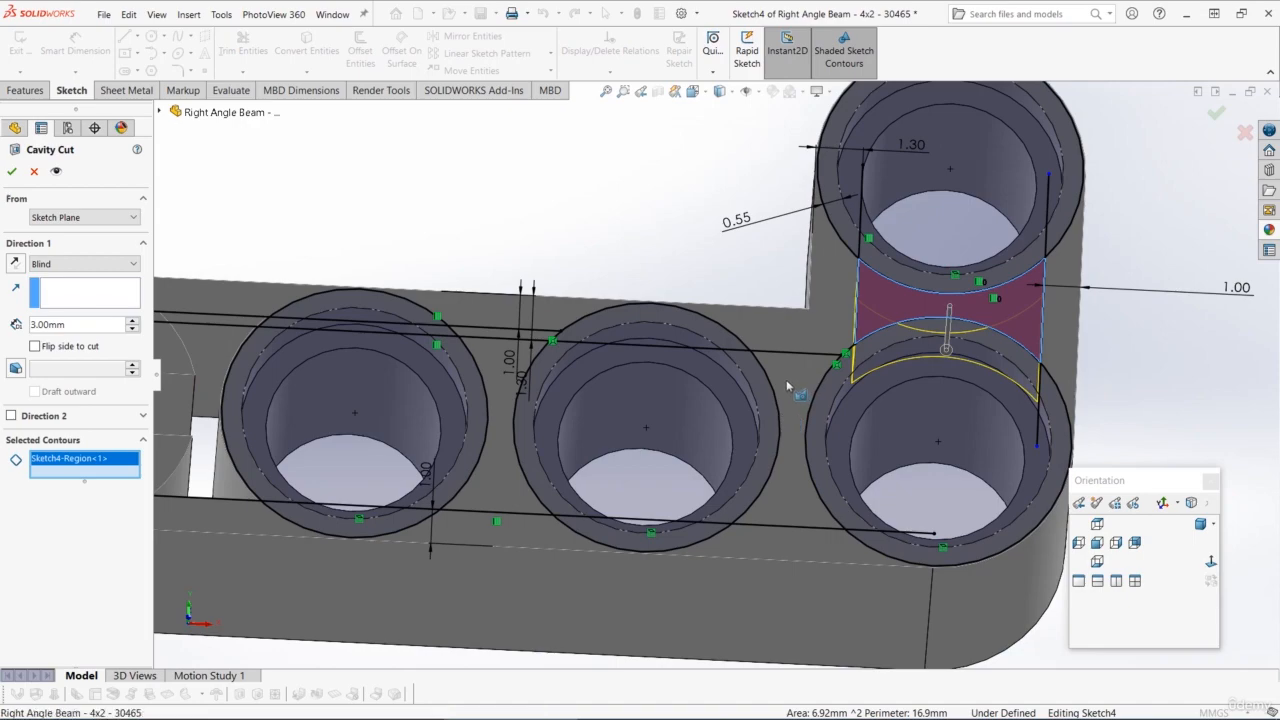
pyautogui.click(786, 379)
pyautogui.scroll(-2, 591, 450)
pyautogui.click(546, 450)
pyautogui.scroll(2, 550, 440)
pyautogui.moveTo(600, 425); pyautogui.dragTo(525, 414, button='middle')
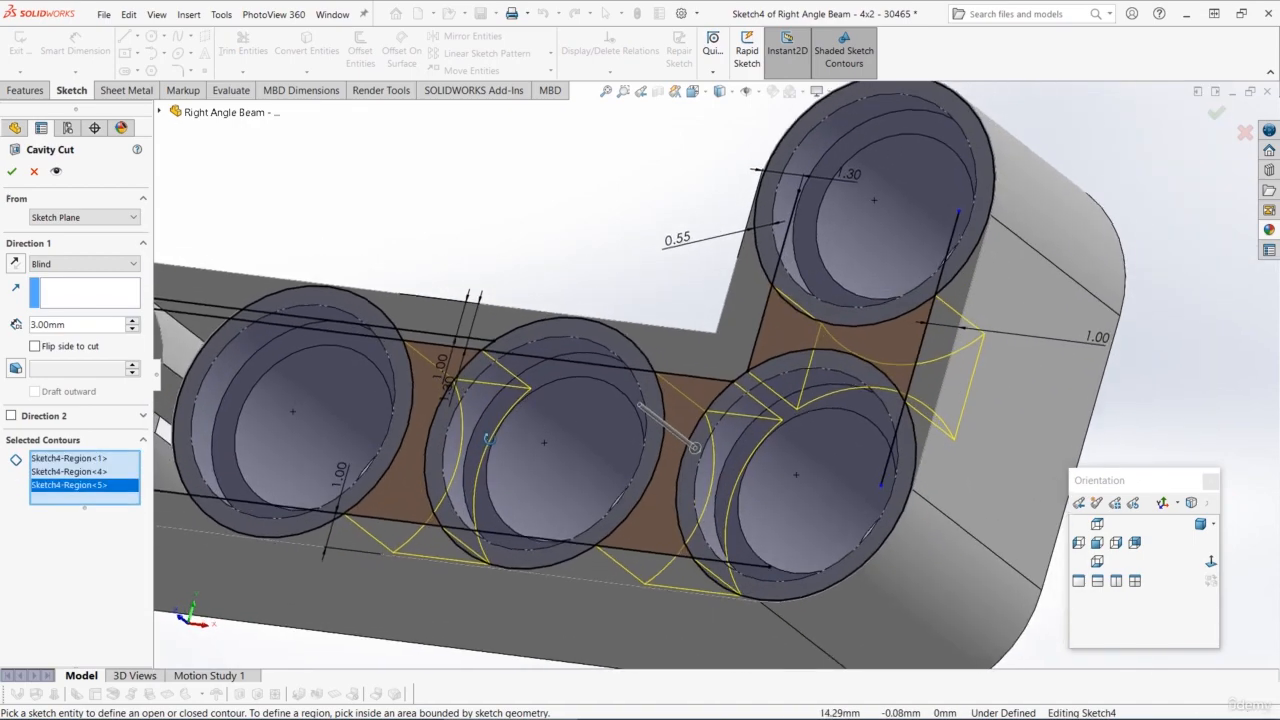
# Add the narrow strip region above the pocket between the long leg's first two round holes and accept the 3.00 mm Cavity Cut
pyautogui.scroll(2, 537, 413)
pyautogui.scroll(-5, 537, 413)
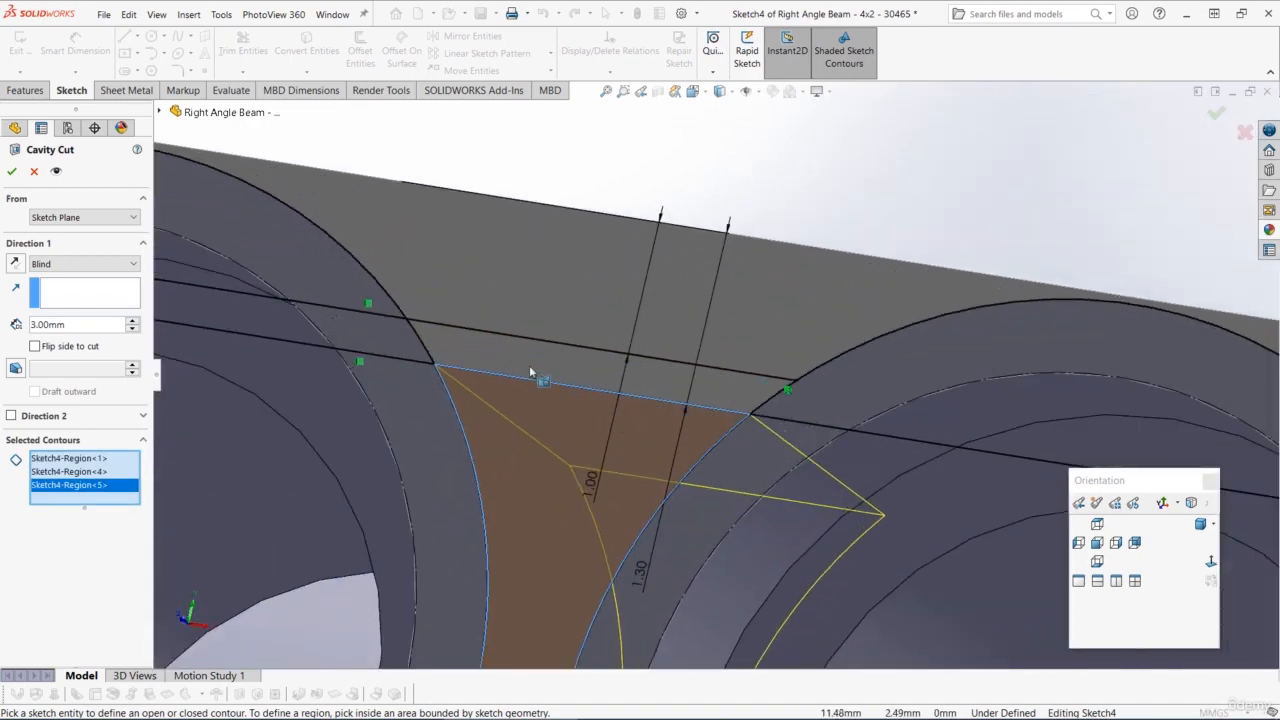
pyautogui.click(529, 364)
pyautogui.scroll(5, 733, 468)
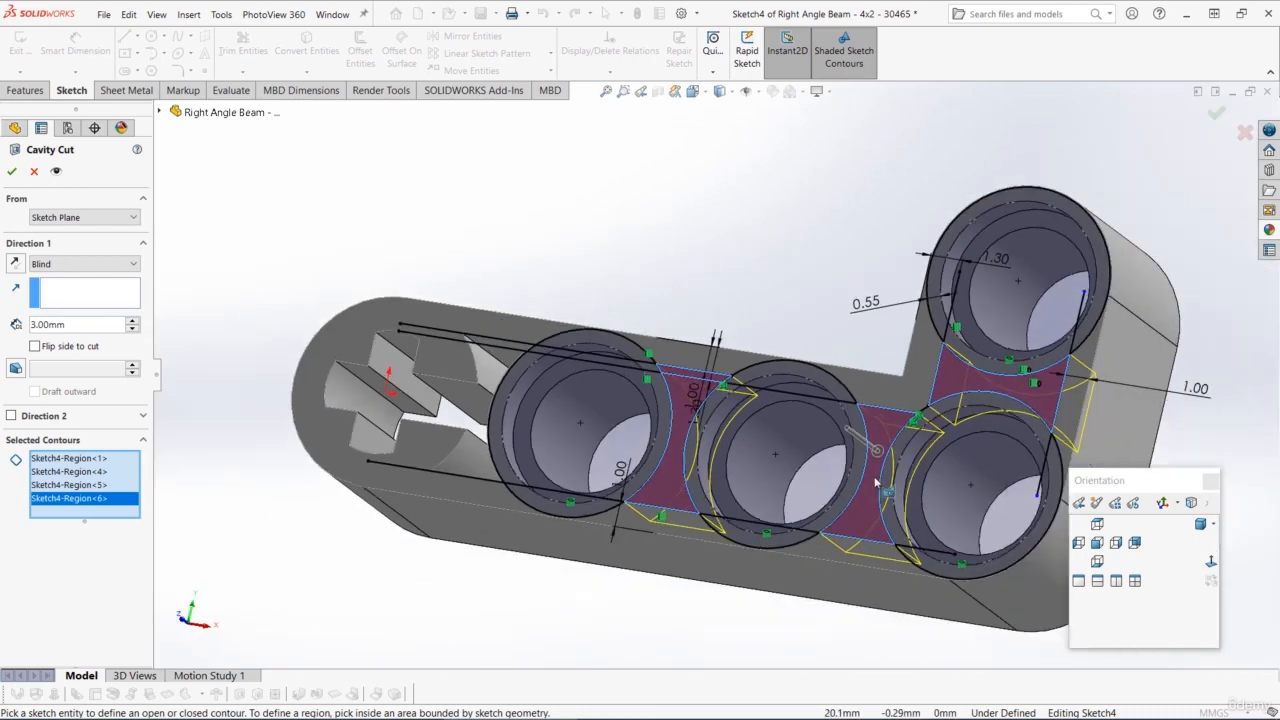
pyautogui.moveTo(845, 497); pyautogui.dragTo(834, 460, button='middle')
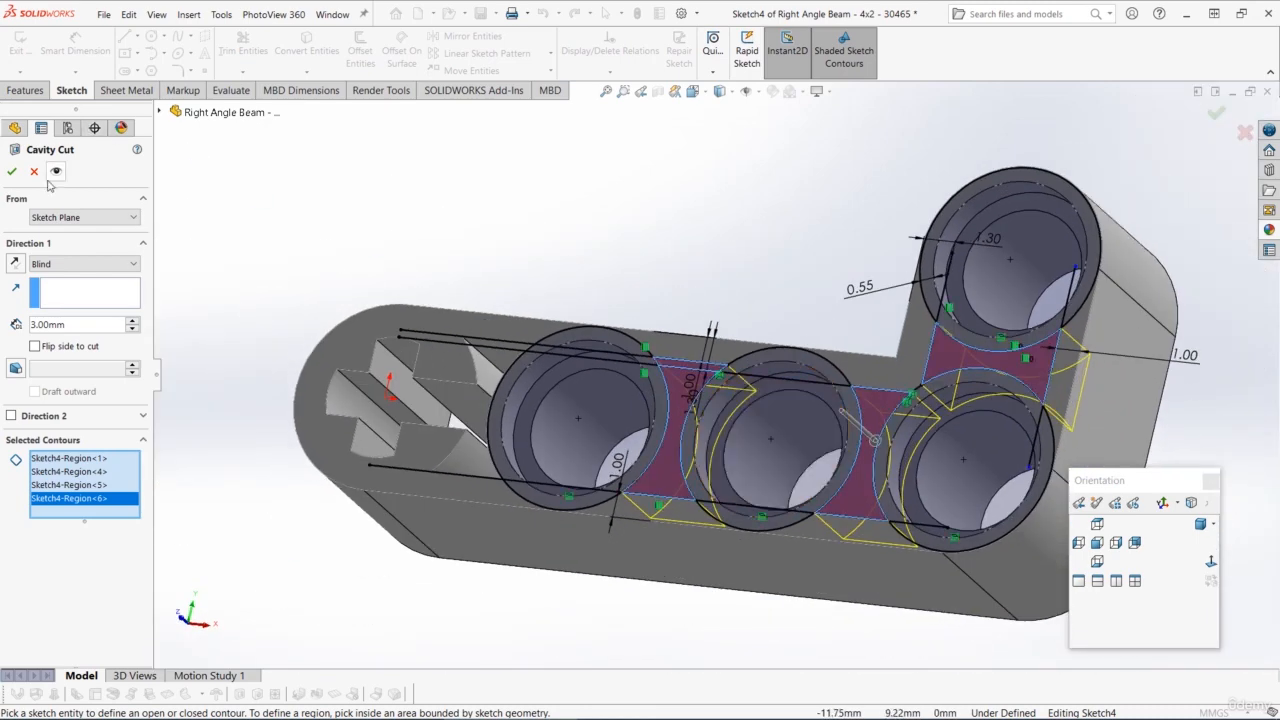
pyautogui.click(12, 173)
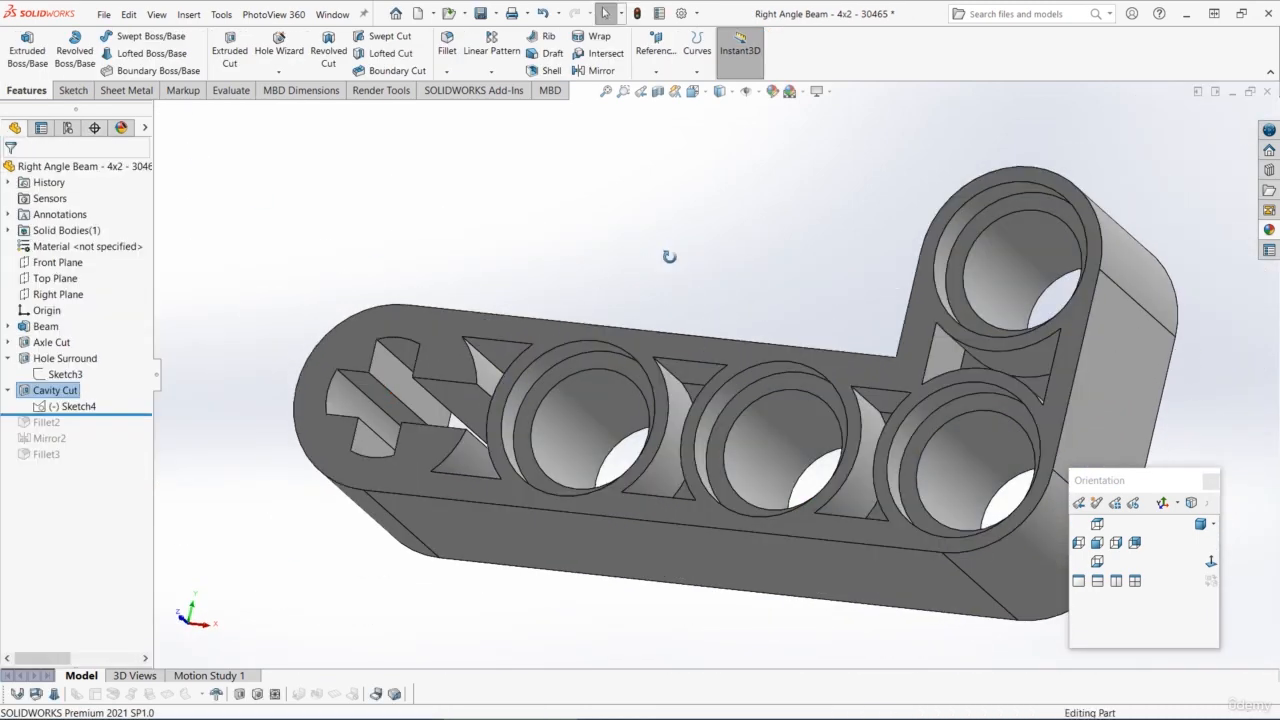
# Roll the feature history forward past Fillet2 and remove the two missing edges from that fillet's selection
pyautogui.moveTo(669, 256); pyautogui.dragTo(488, 371, button='middle')
pyautogui.moveTo(124, 415); pyautogui.dragTo(119, 431)
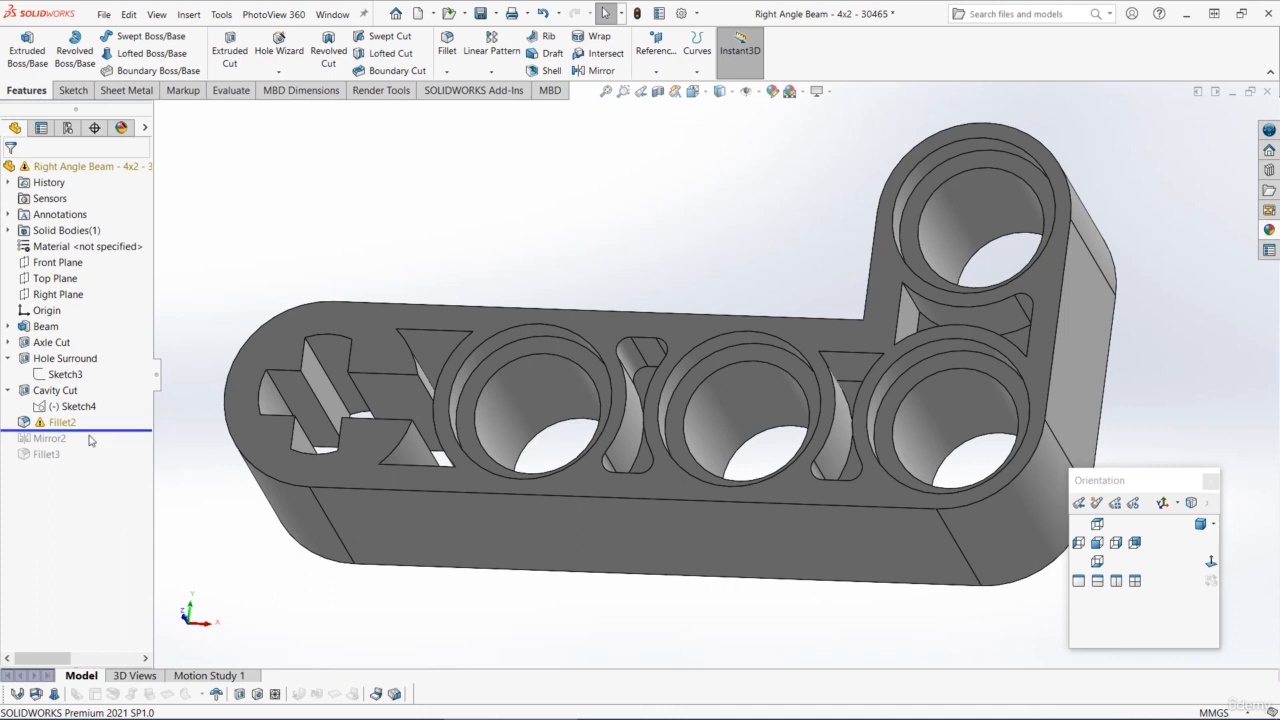
pyautogui.click(24, 423)
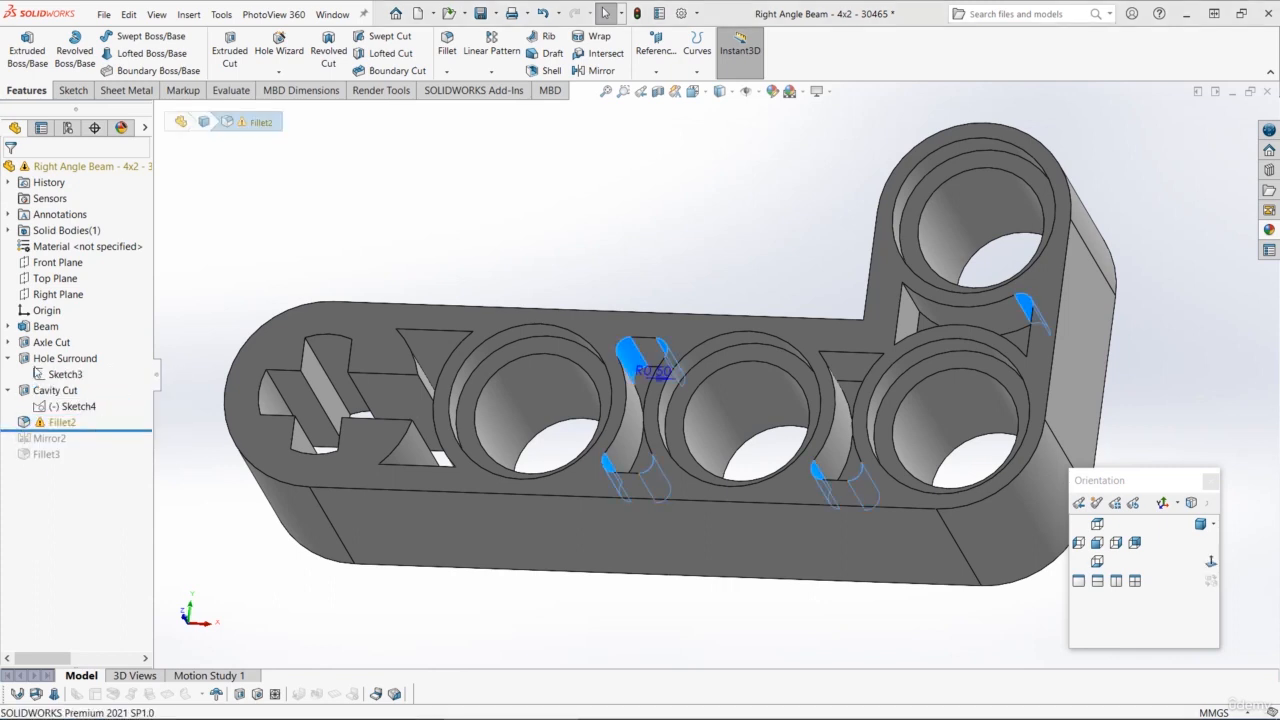
pyautogui.click(34, 368)
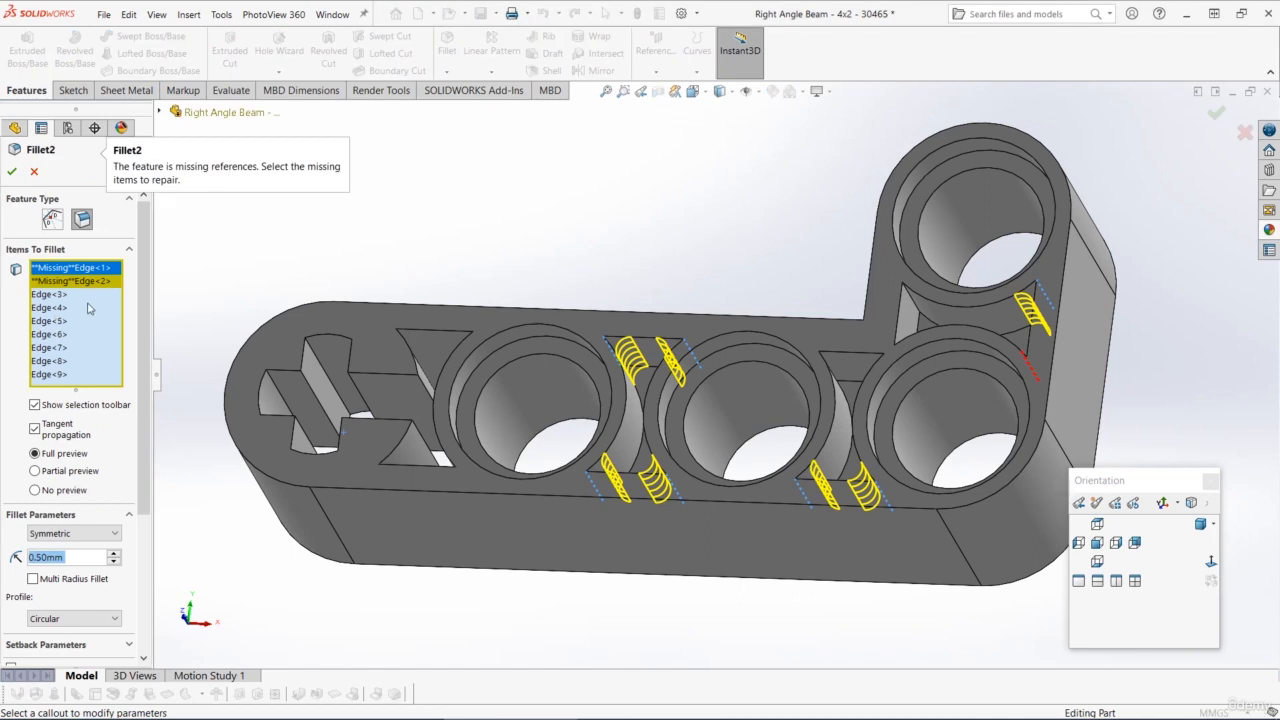
pyautogui.rightClick(88, 308)
pyautogui.click(140, 362)
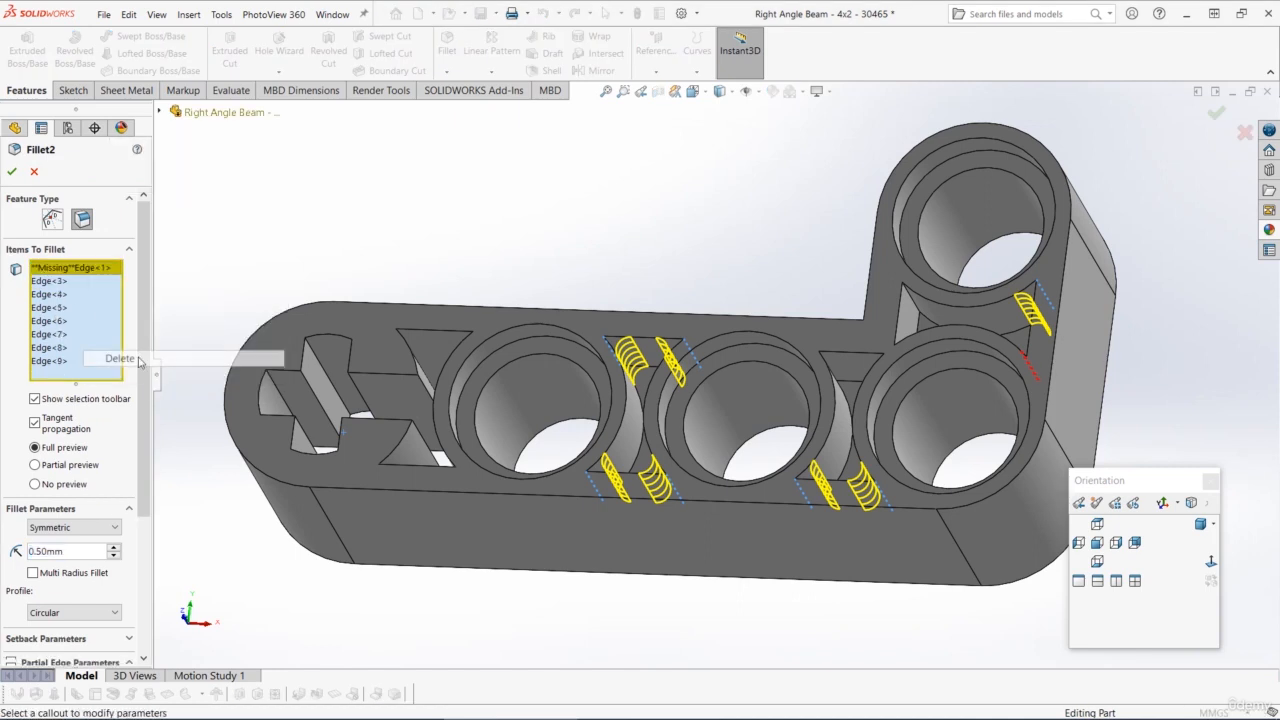
pyautogui.rightClick(75, 274)
pyautogui.click(220, 346)
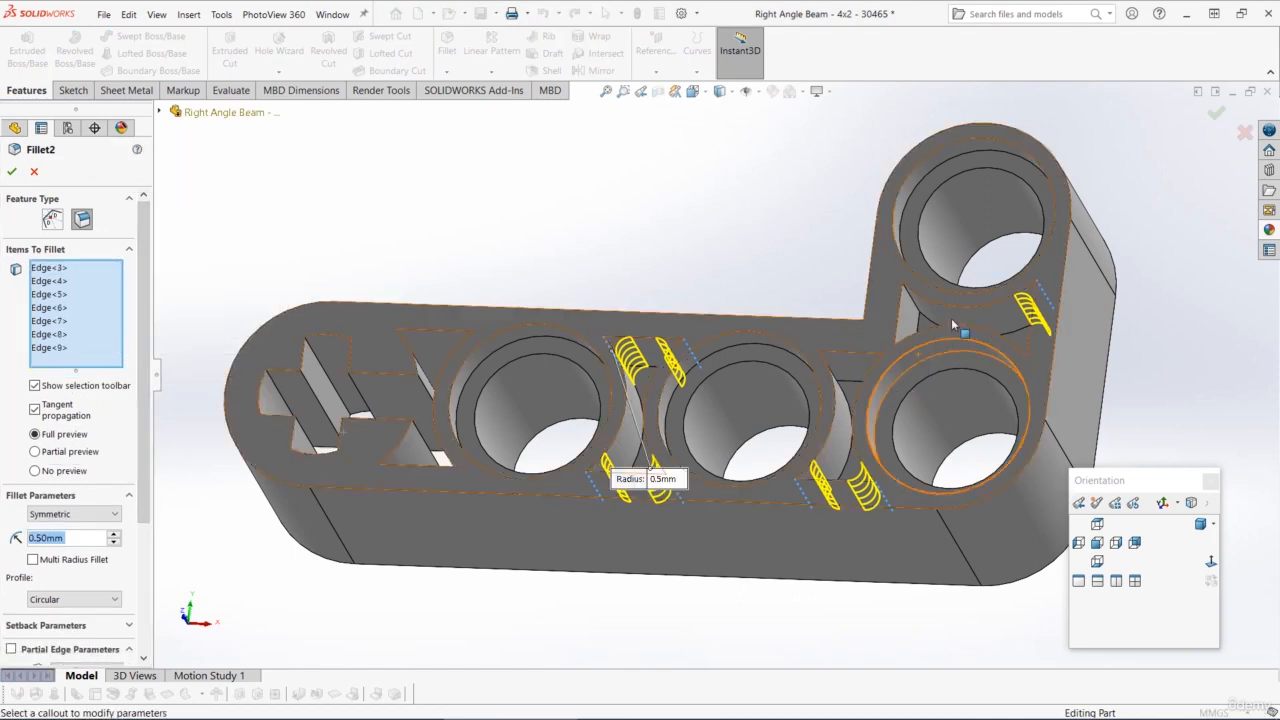
# Add the five remaining sharp corner edges of the cavity pockets to Fillet2 and accept the fillet
pyautogui.scroll(-5, 951, 318)
pyautogui.click(712, 325)
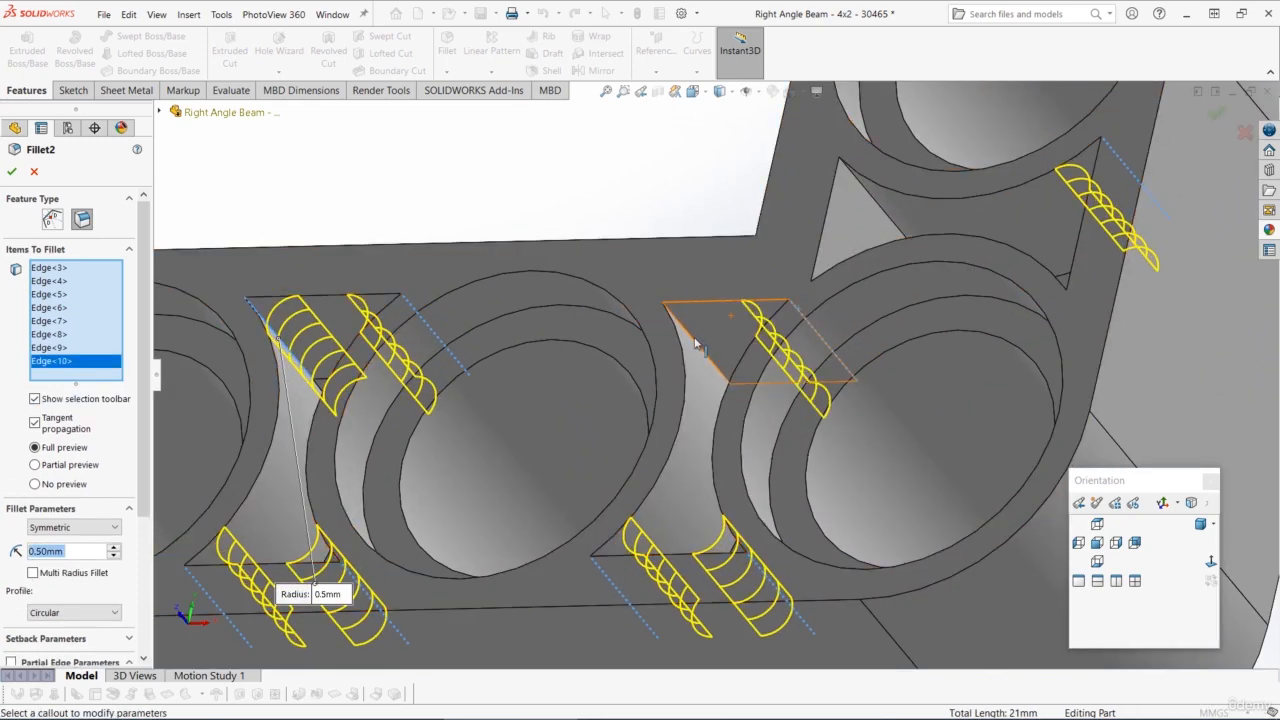
pyautogui.click(694, 338)
pyautogui.scroll(1, 851, 182)
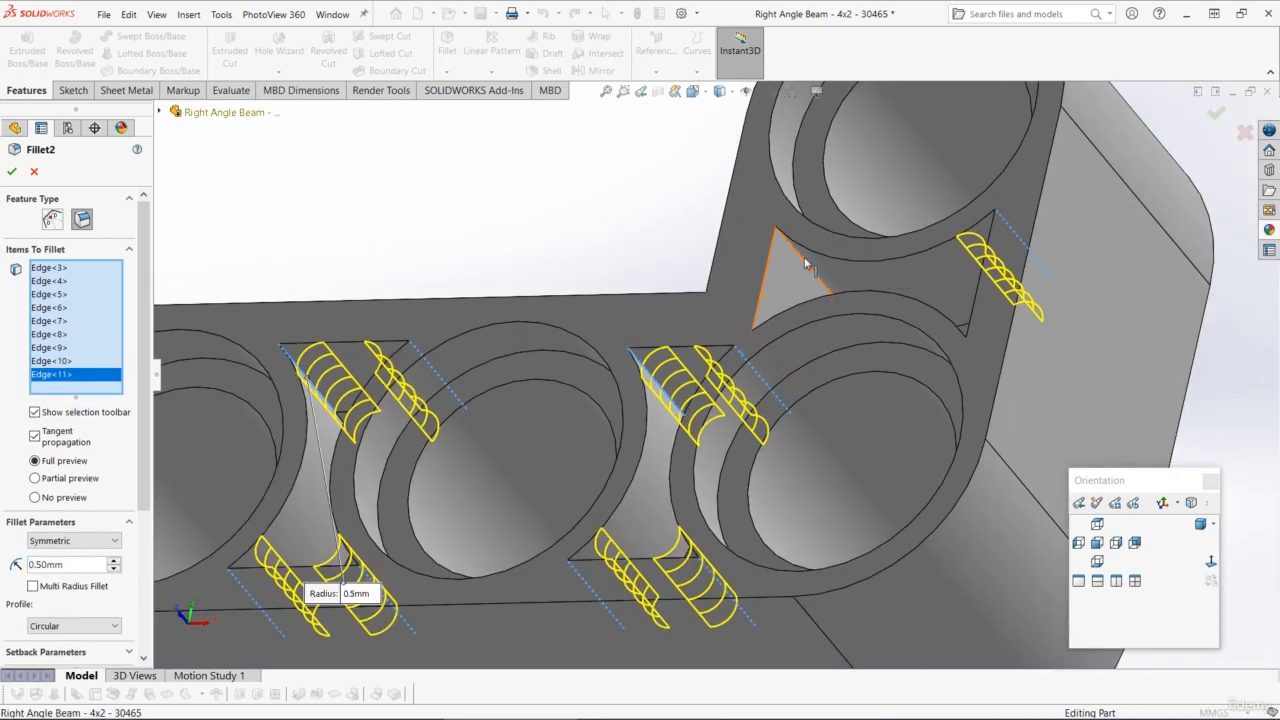
pyautogui.click(806, 264)
pyautogui.click(976, 346)
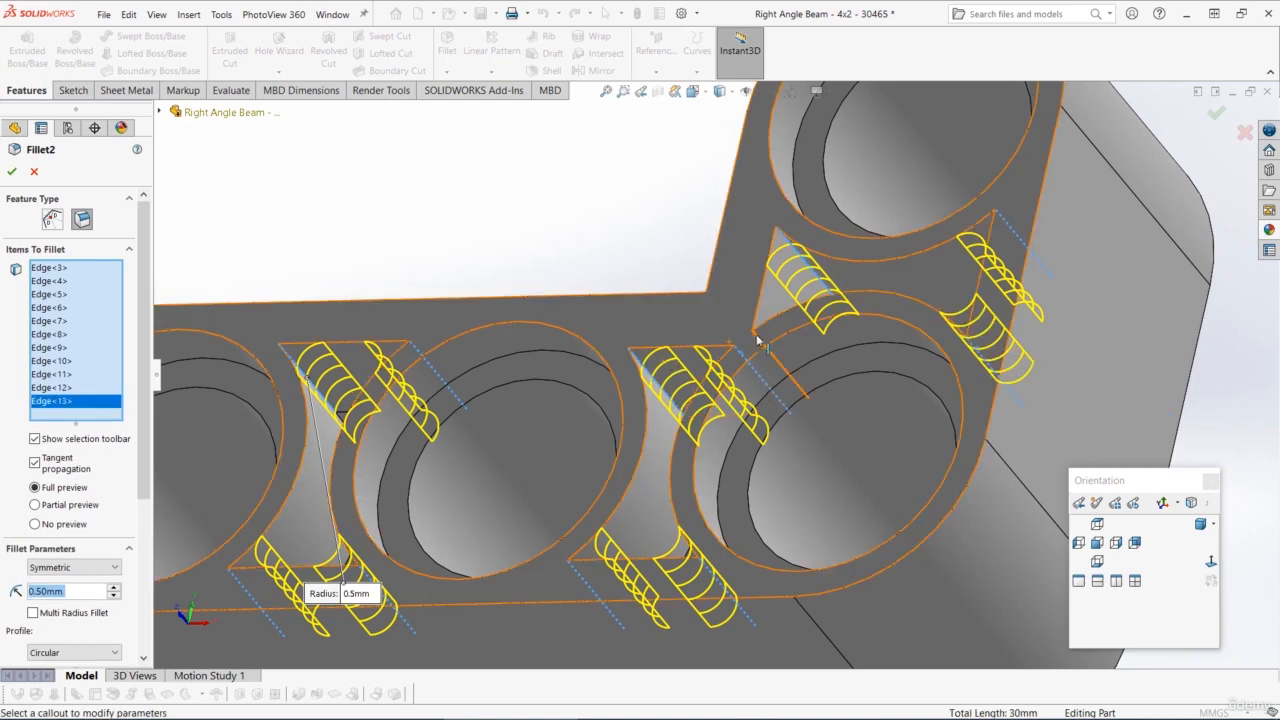
pyautogui.click(760, 342)
pyautogui.scroll(5, 752, 430)
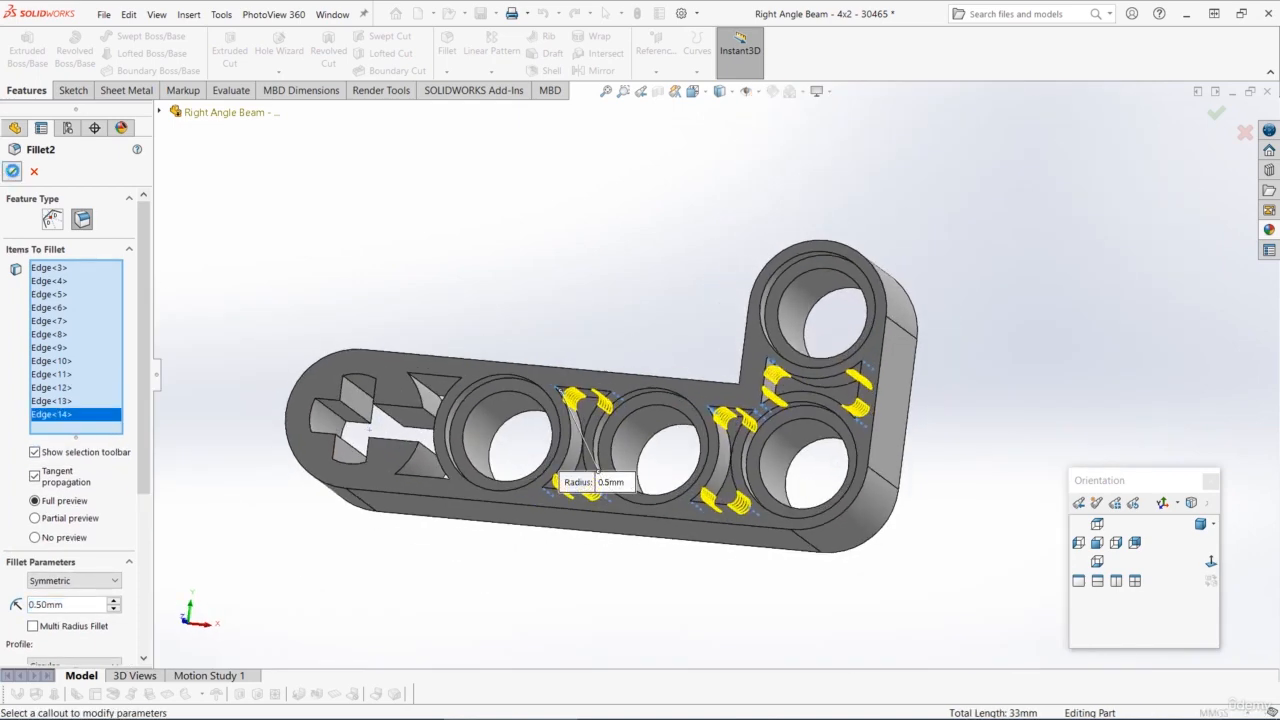
pyautogui.click(12, 171)
# Roll the feature history forward past Mirror2 and Fillet3, checking the rebuilt beam
pyautogui.scroll(3, 648, 350)
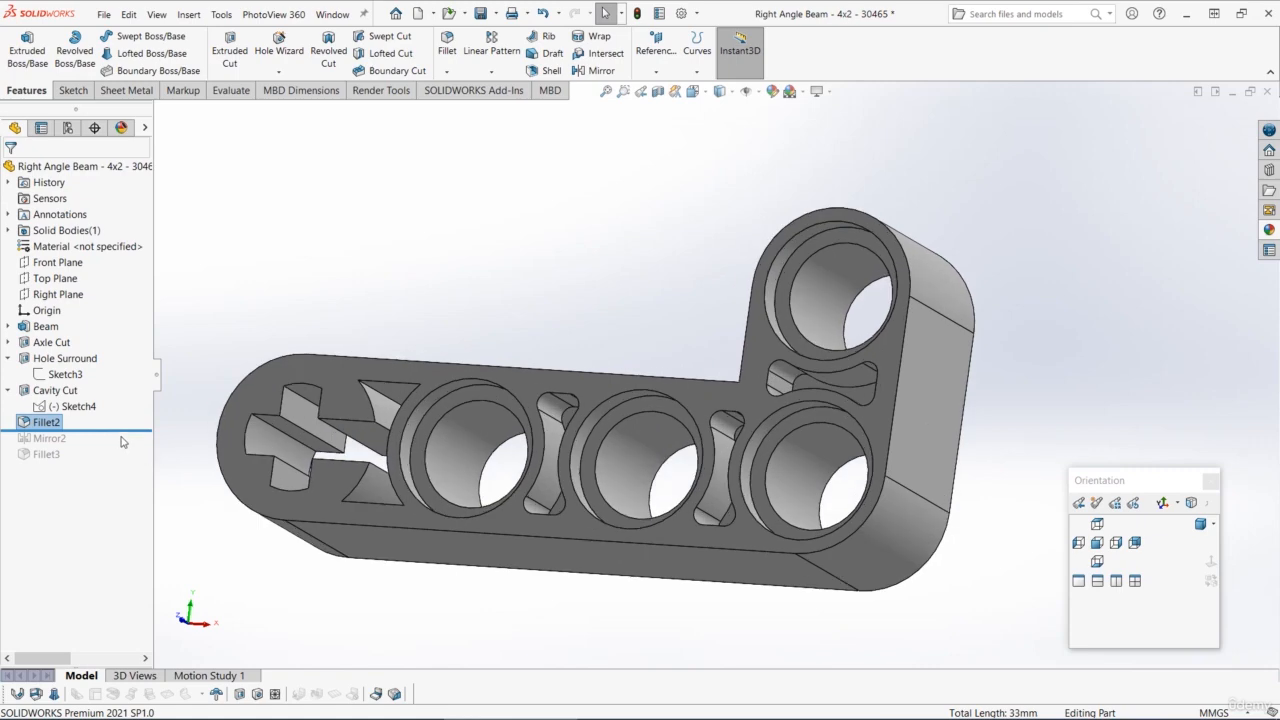
pyautogui.moveTo(121, 431); pyautogui.dragTo(121, 446)
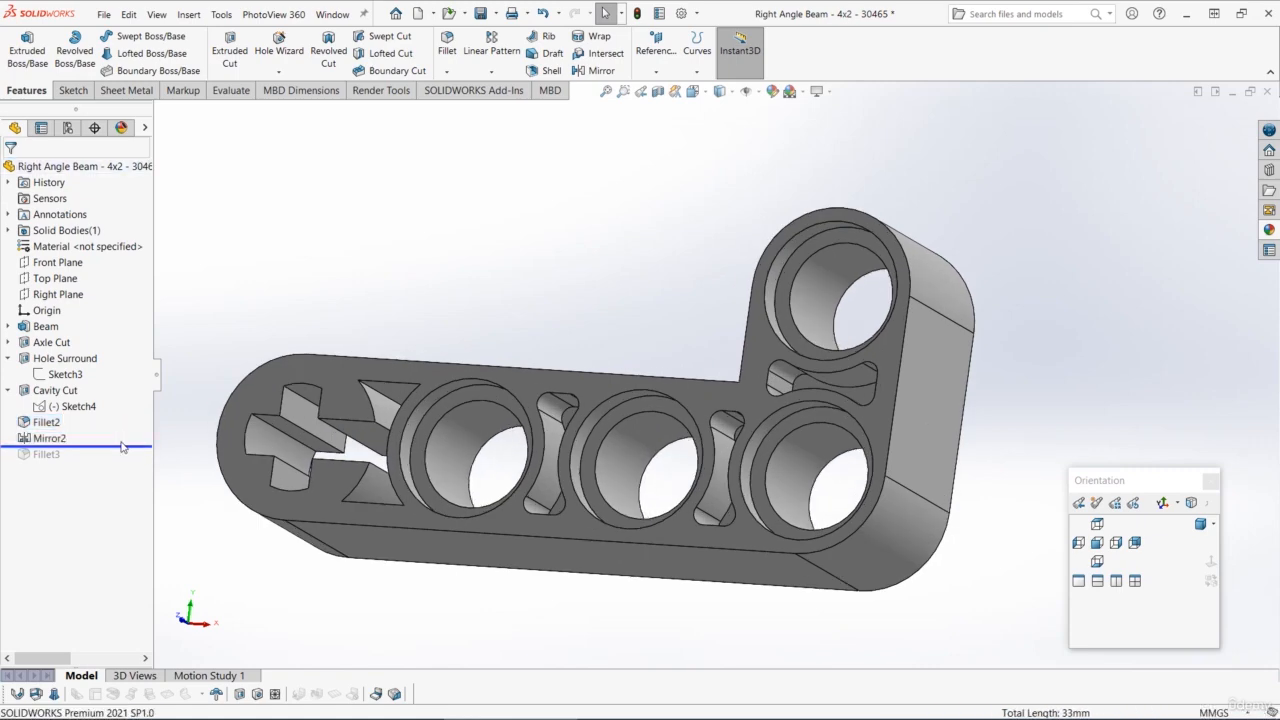
pyautogui.moveTo(480, 371); pyautogui.dragTo(527, 338, button='middle')
pyautogui.moveTo(87, 447); pyautogui.dragTo(90, 463)
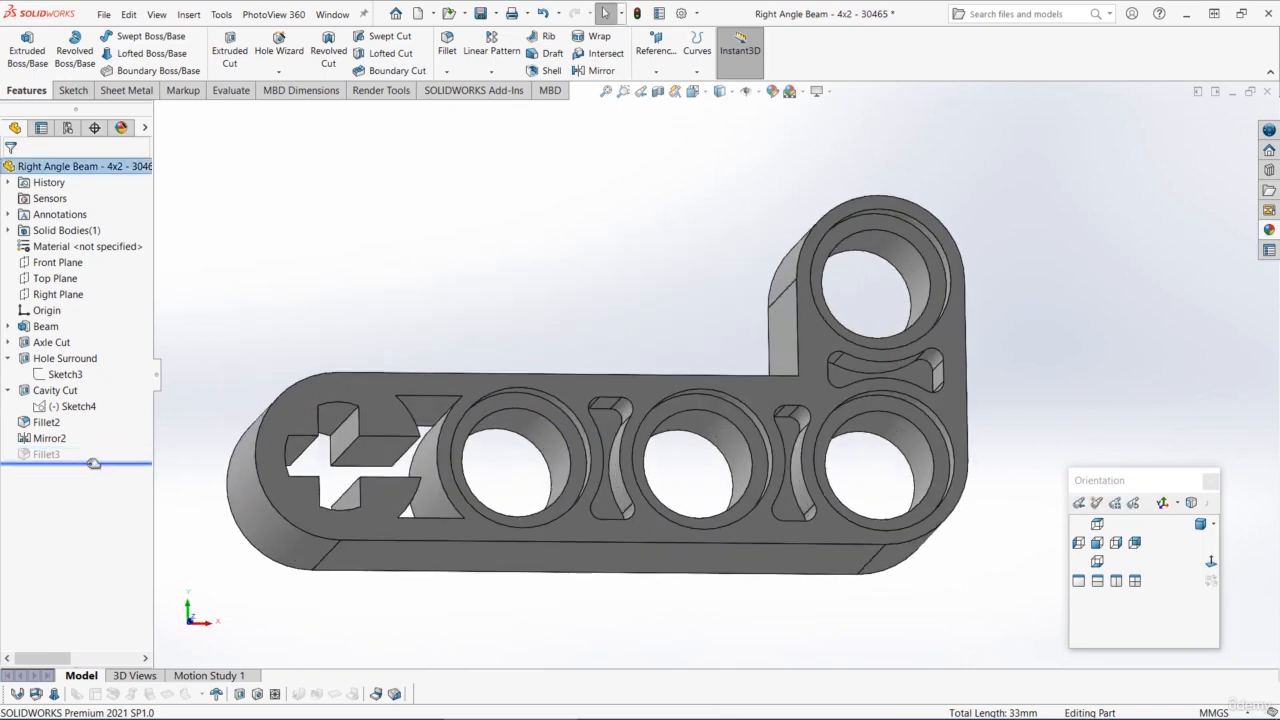
pyautogui.moveTo(352, 412); pyautogui.dragTo(205, 464, button='middle')
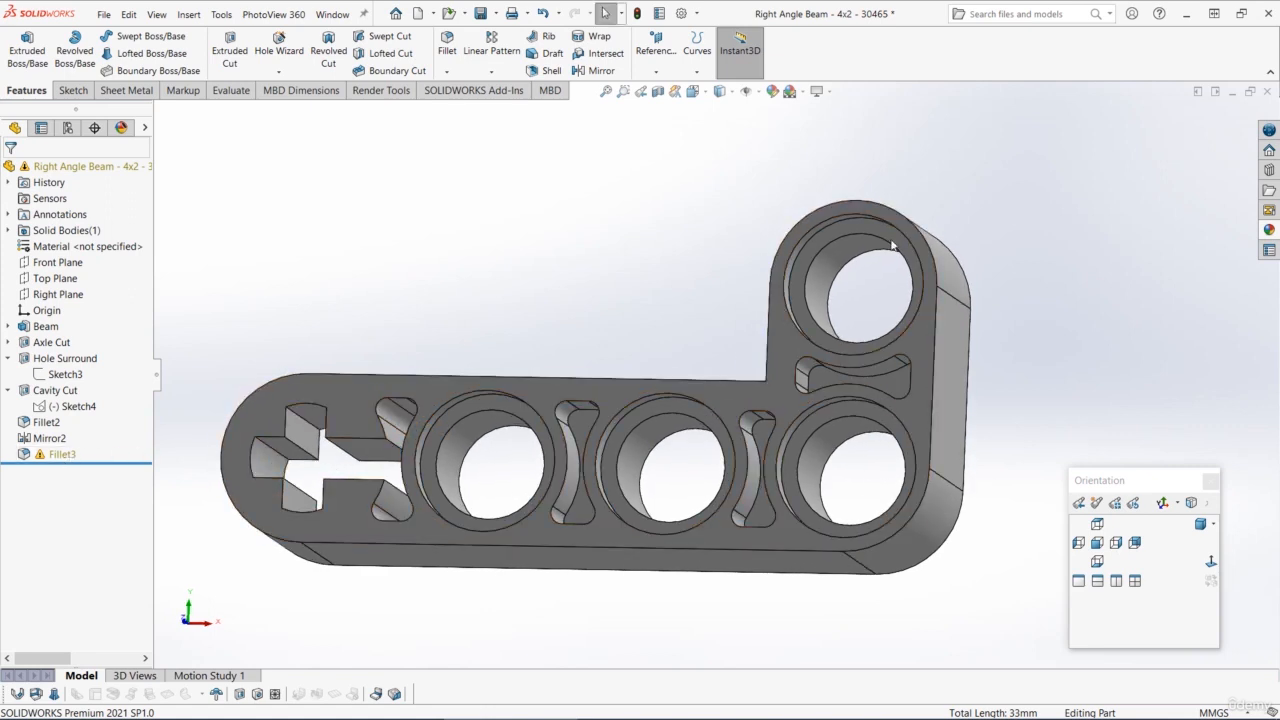
# Edit Fillet3, clear all its missing edge references and accept the fillet
pyautogui.click(52, 454)
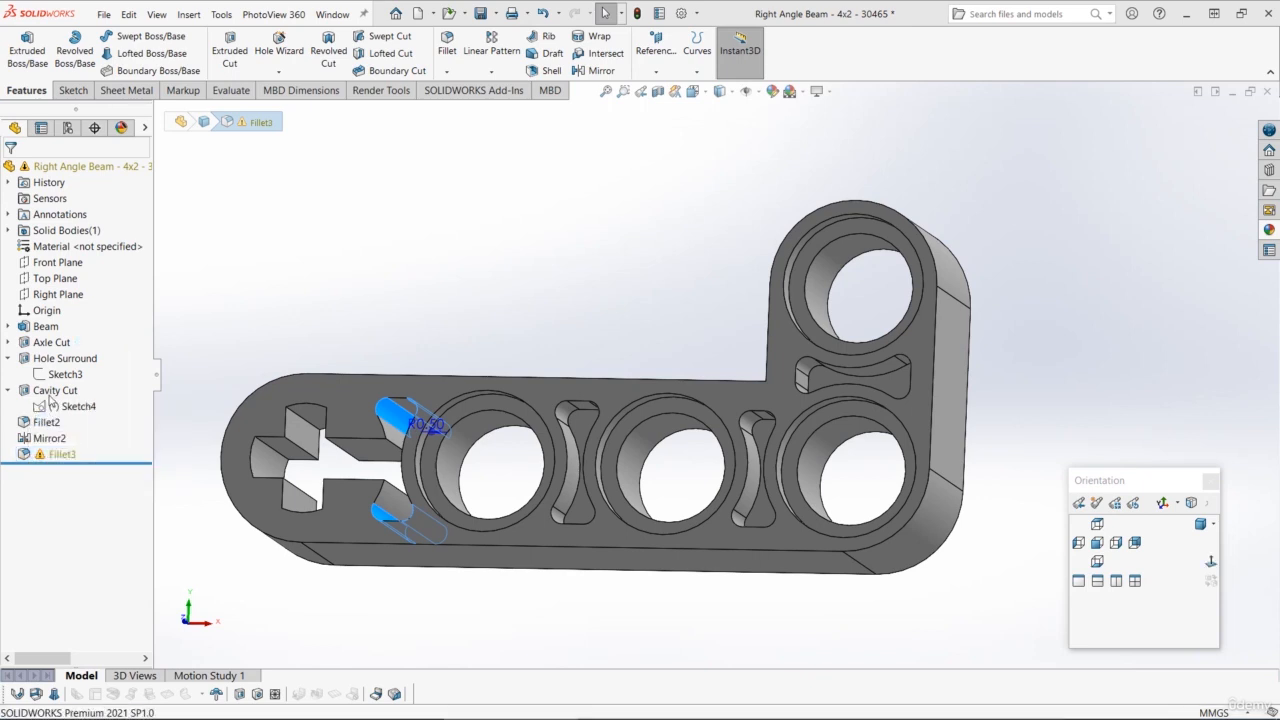
pyautogui.rightClick(65, 277)
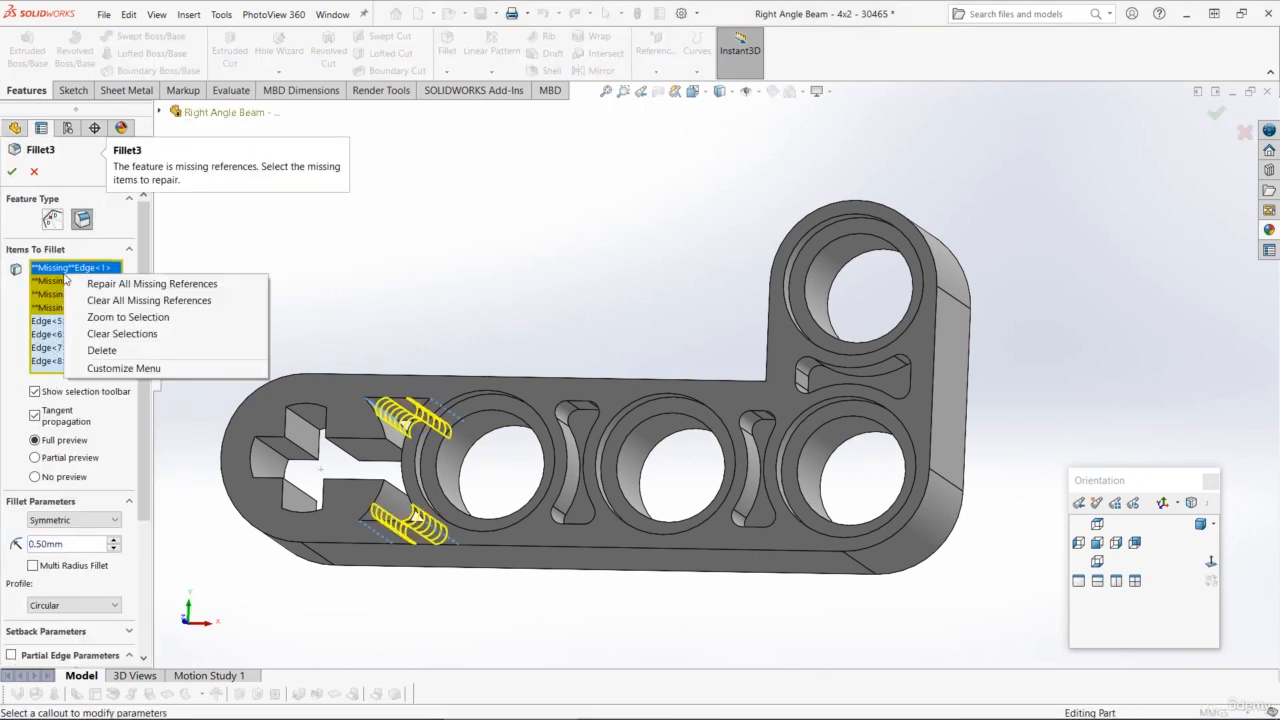
pyautogui.click(120, 301)
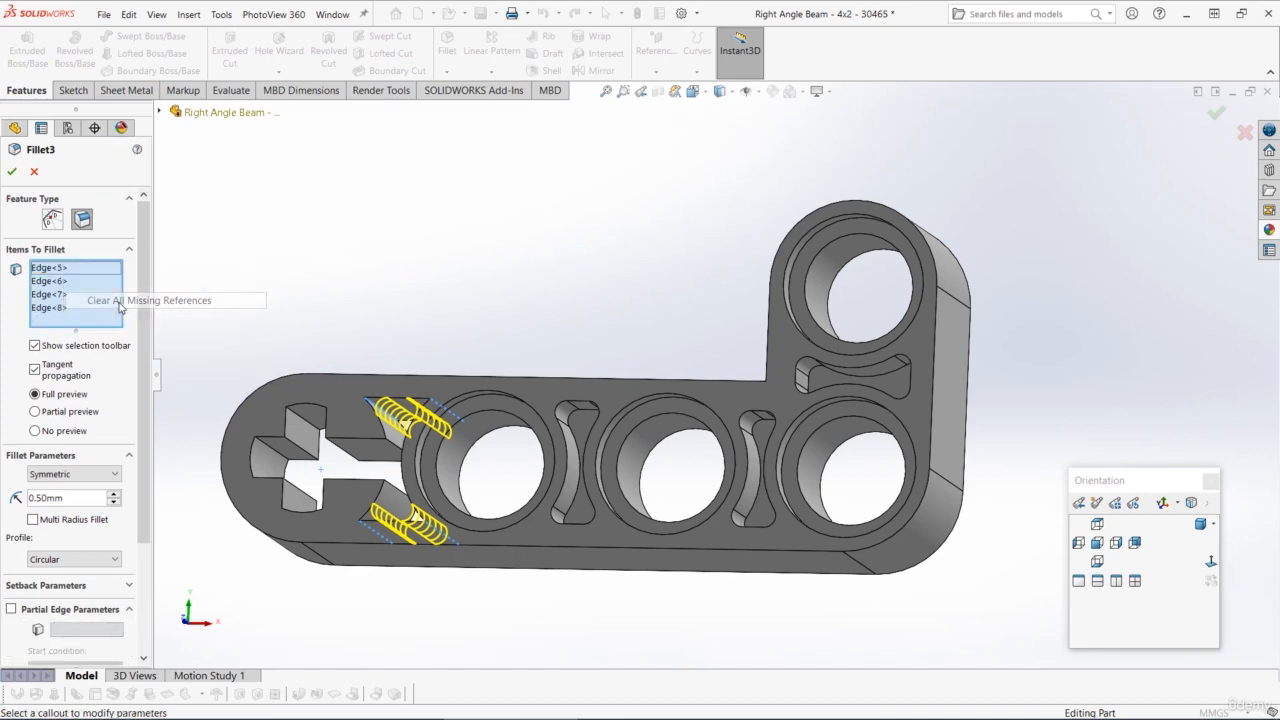
pyautogui.click(11, 173)
pyautogui.moveTo(565, 279); pyautogui.dragTo(551, 337, button='middle')
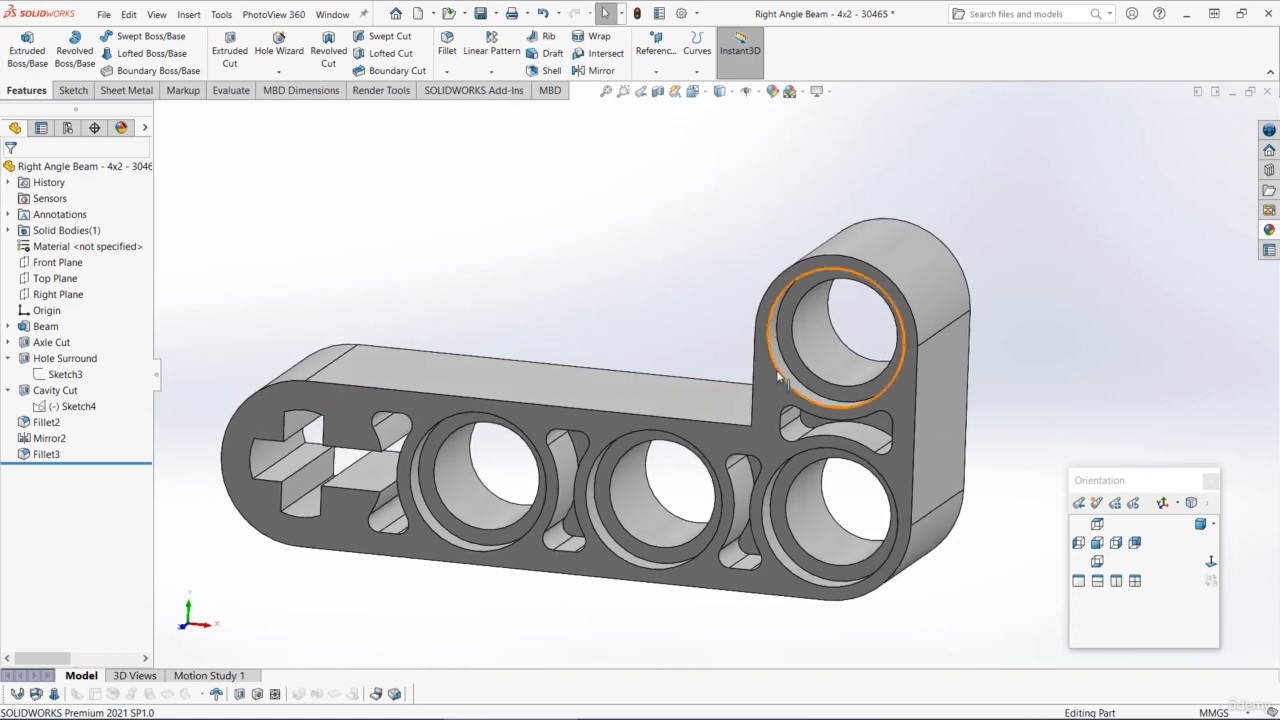
# Apply a black medium gloss plastic appearance to the beam and inspect the finished part
pyautogui.scroll(5, 765, 372)
pyautogui.scroll(-2, 902, 434)
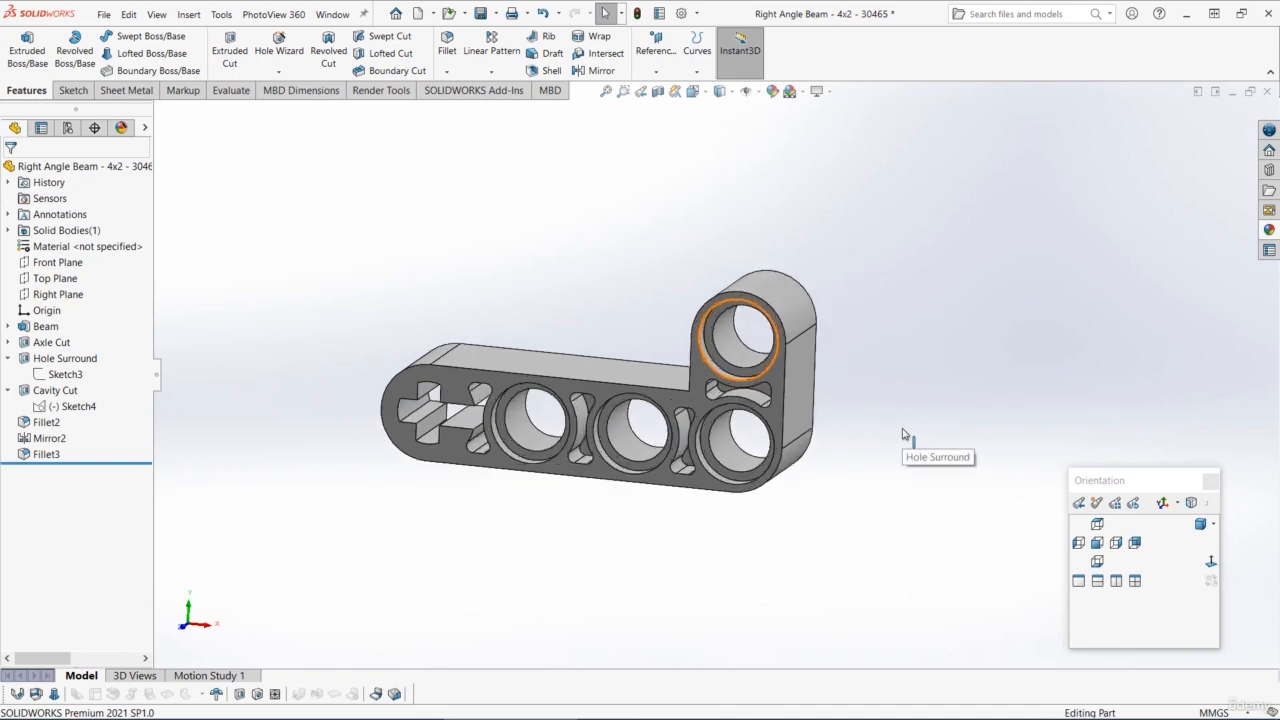
pyautogui.scroll(-3, 917, 370)
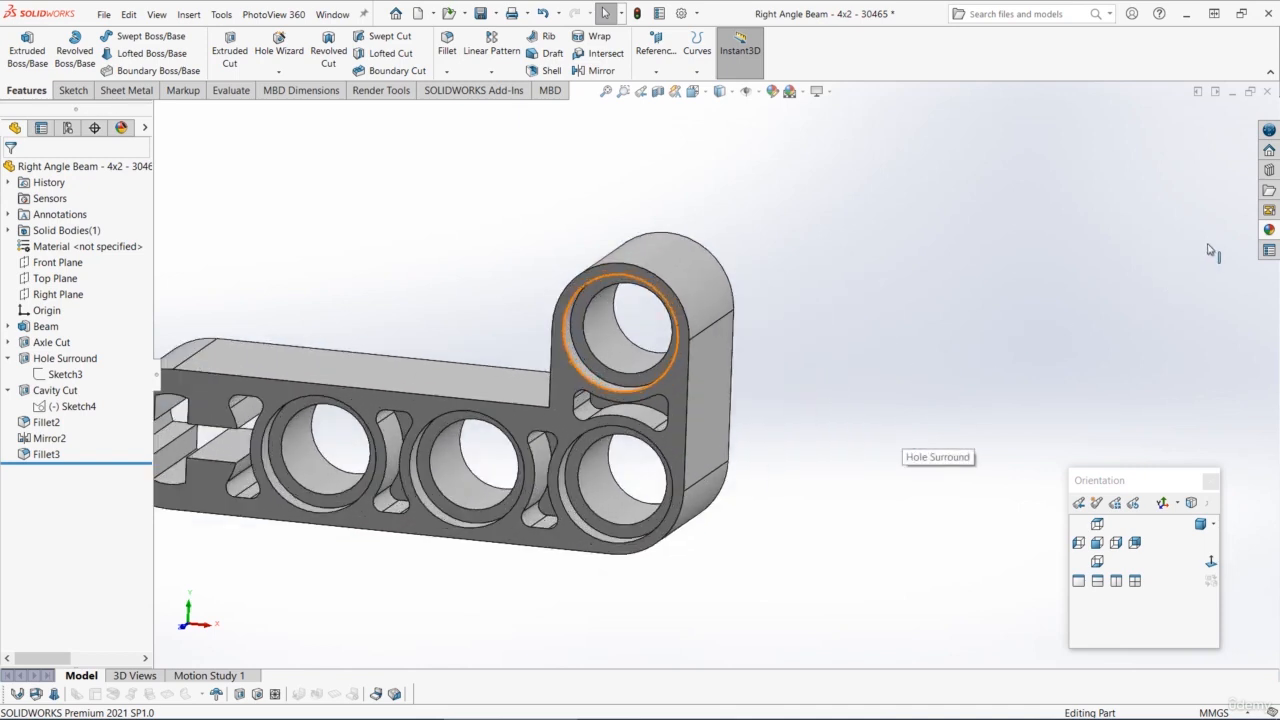
pyautogui.click(1269, 229)
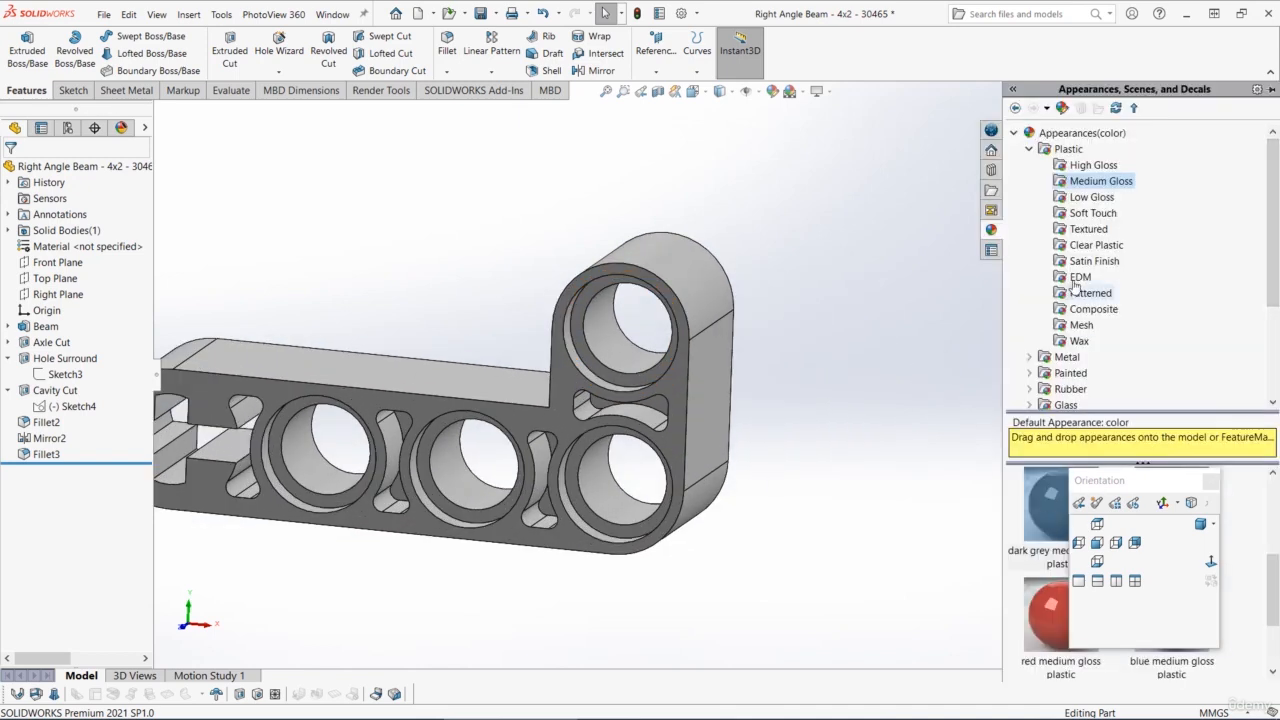
pyautogui.moveTo(1050, 538); pyautogui.dragTo(713, 436)
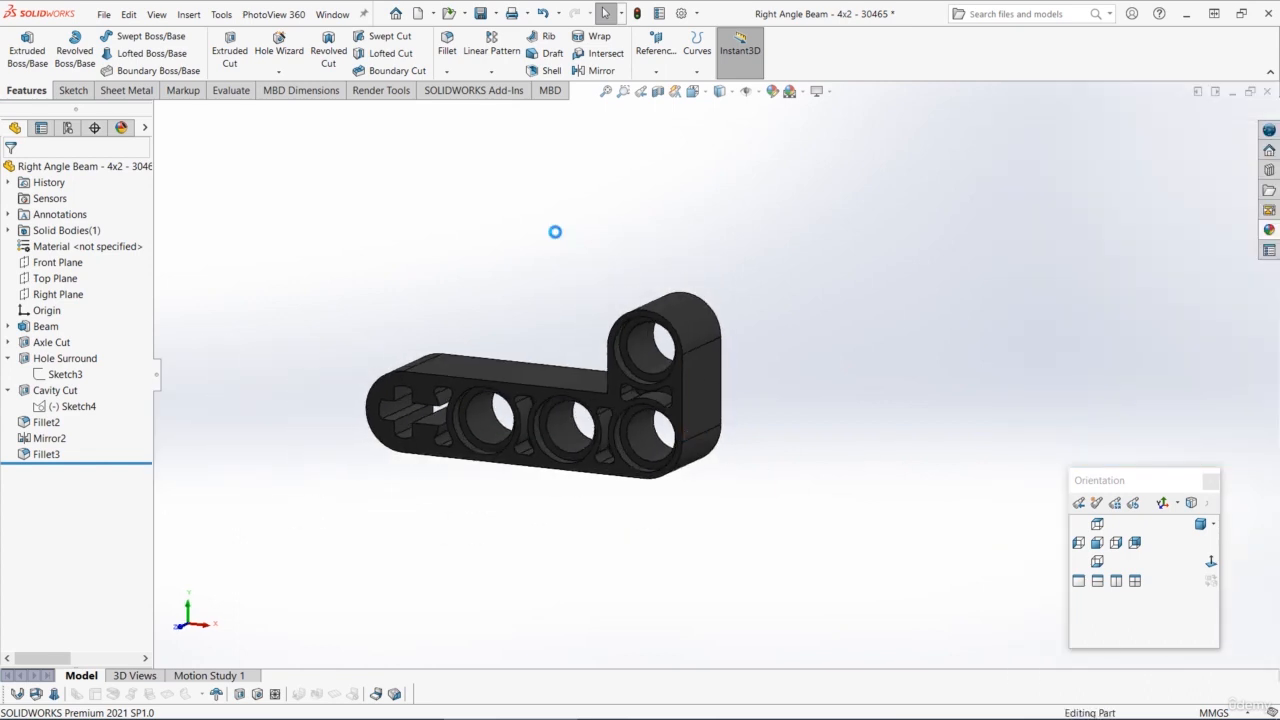
pyautogui.moveTo(563, 234); pyautogui.dragTo(548, 296, button='middle')
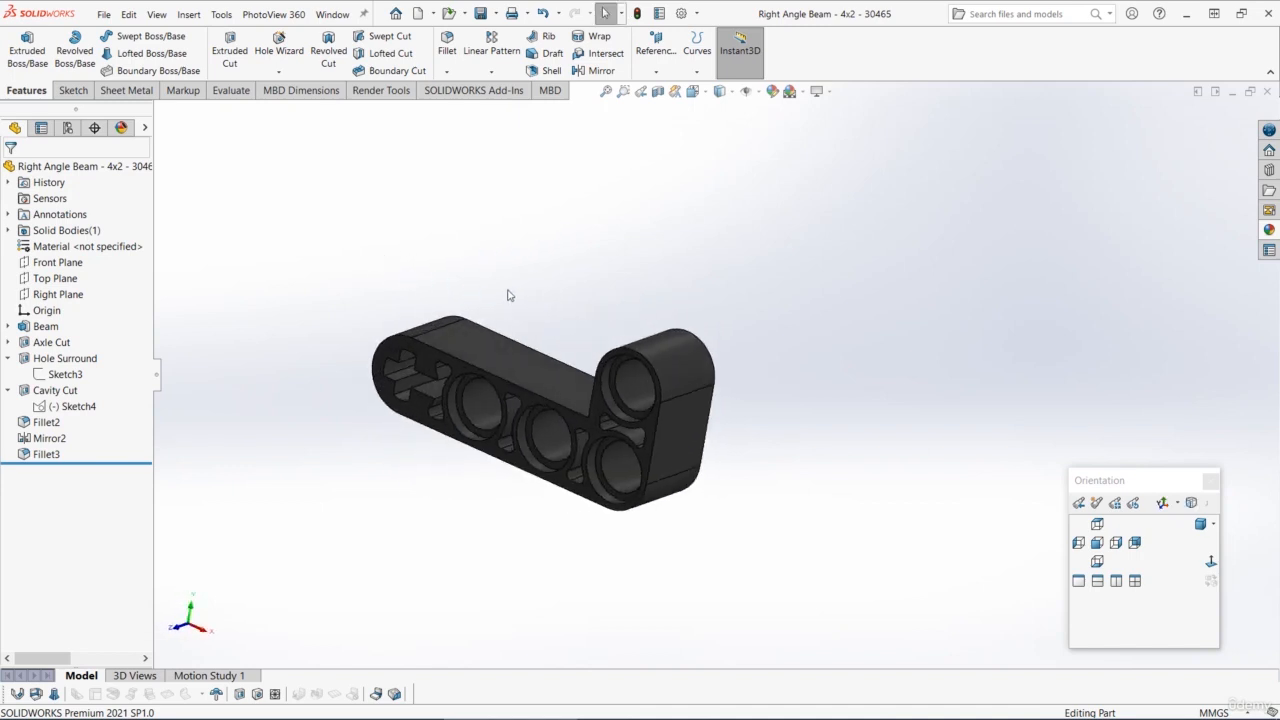
pyautogui.moveTo(634, 377); pyautogui.dragTo(608, 289, button='middle')
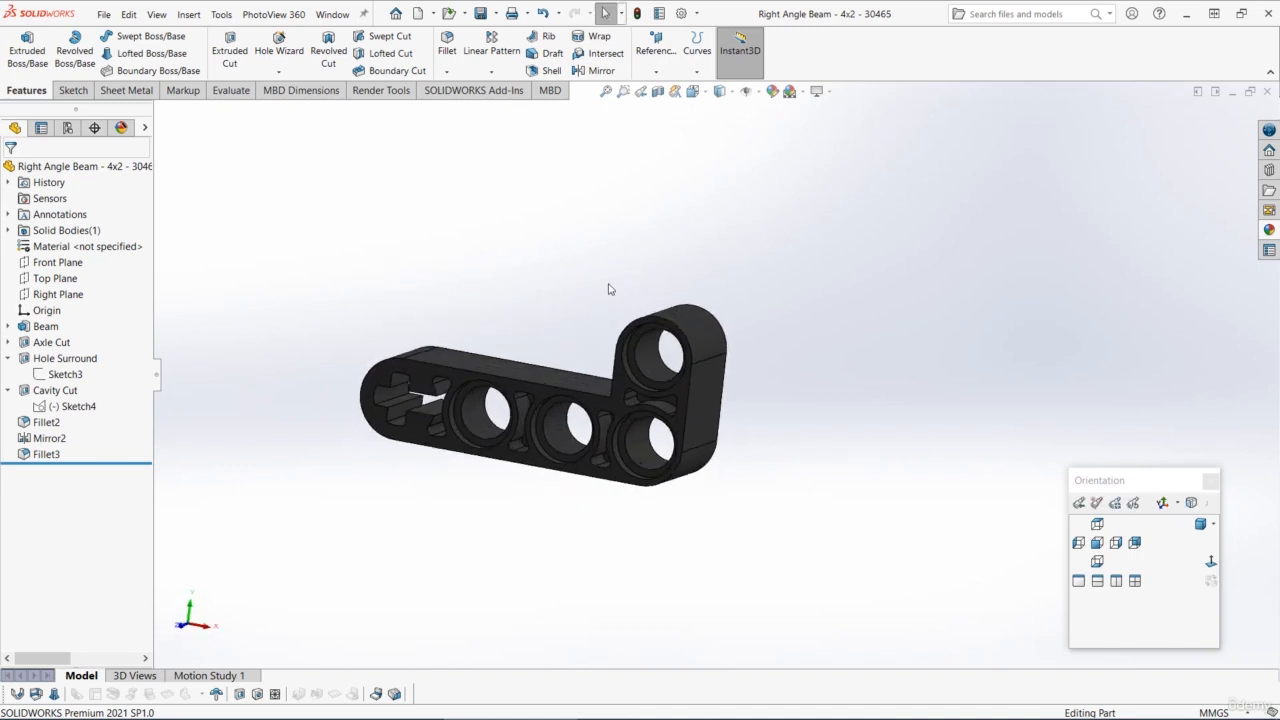